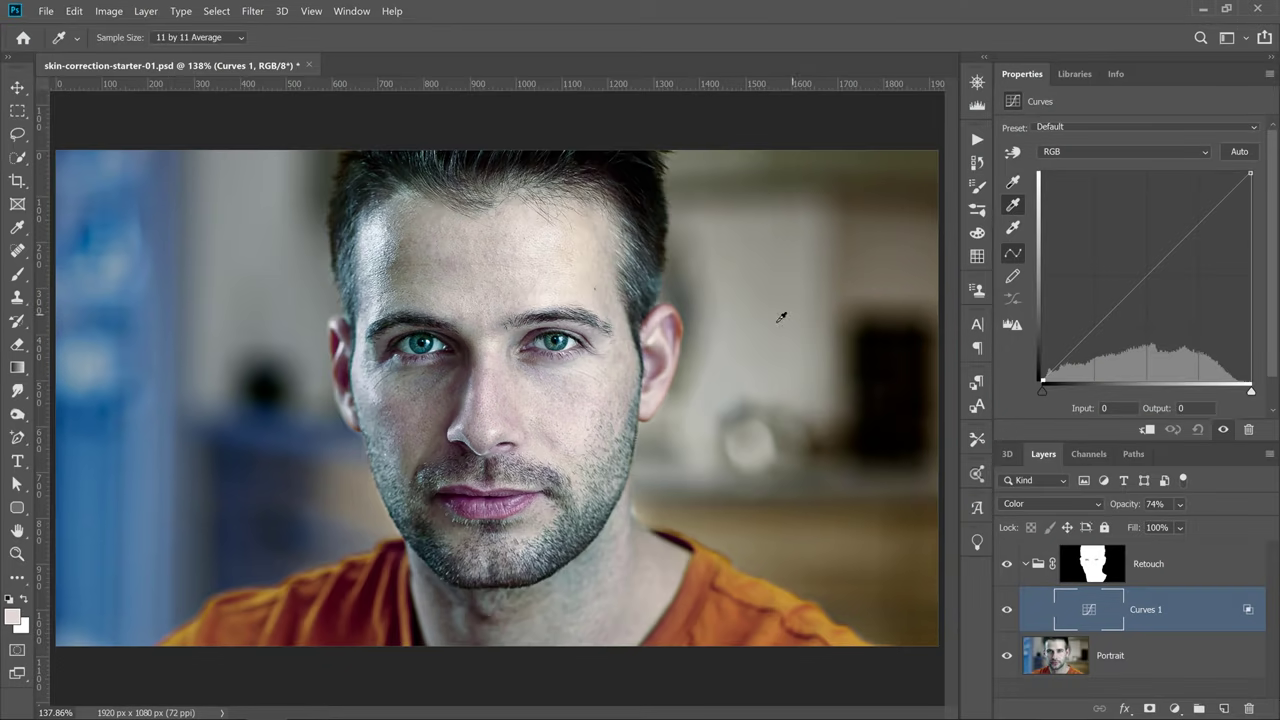
# Sample the skin on the man's cheek as the gray point of the Curves 1 adjustment.
pyautogui.click(579, 420)
pyautogui.click(580, 422)
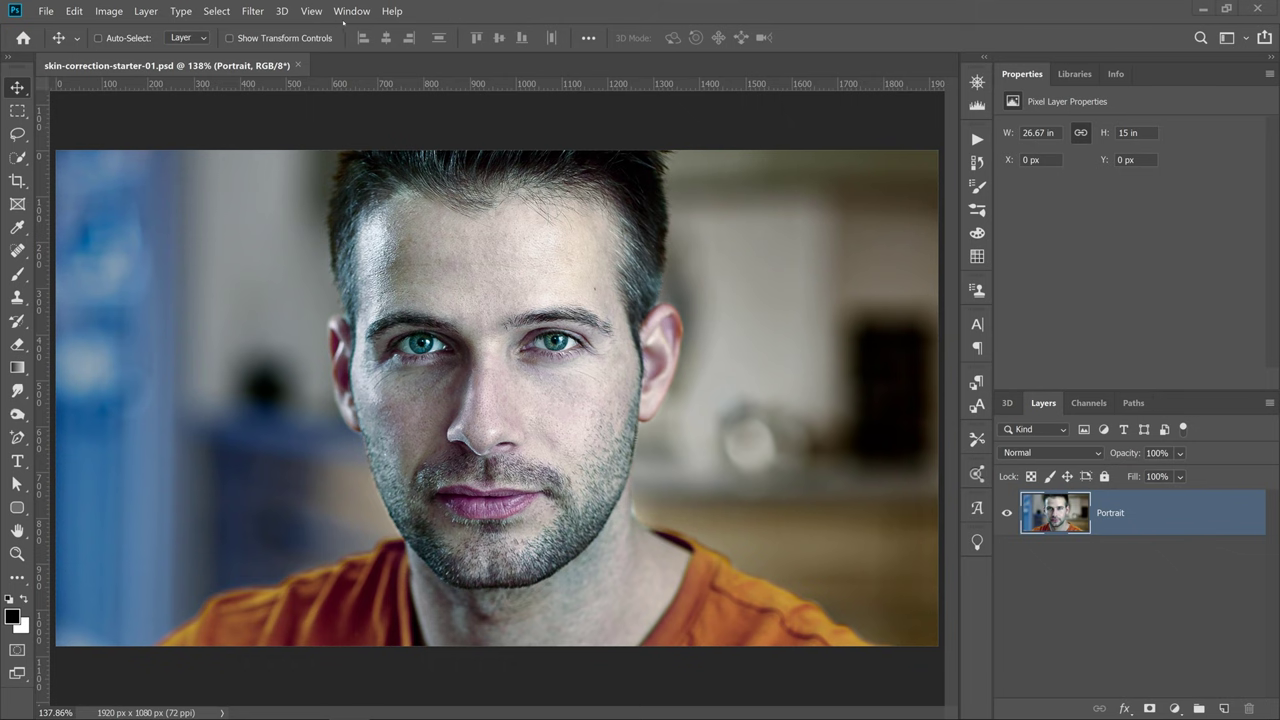
# Display the Info panel and look over the available adjustment layer types without adding one.
pyautogui.click(350, 12)
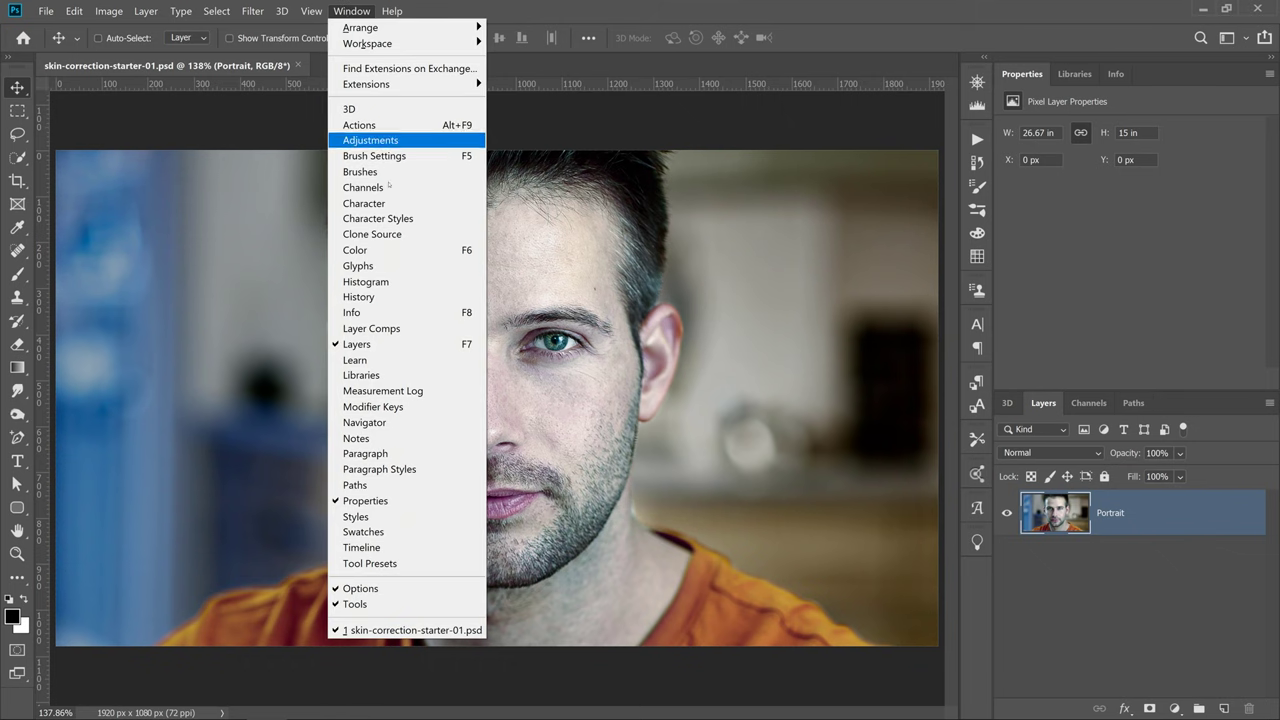
pyautogui.click(375, 315)
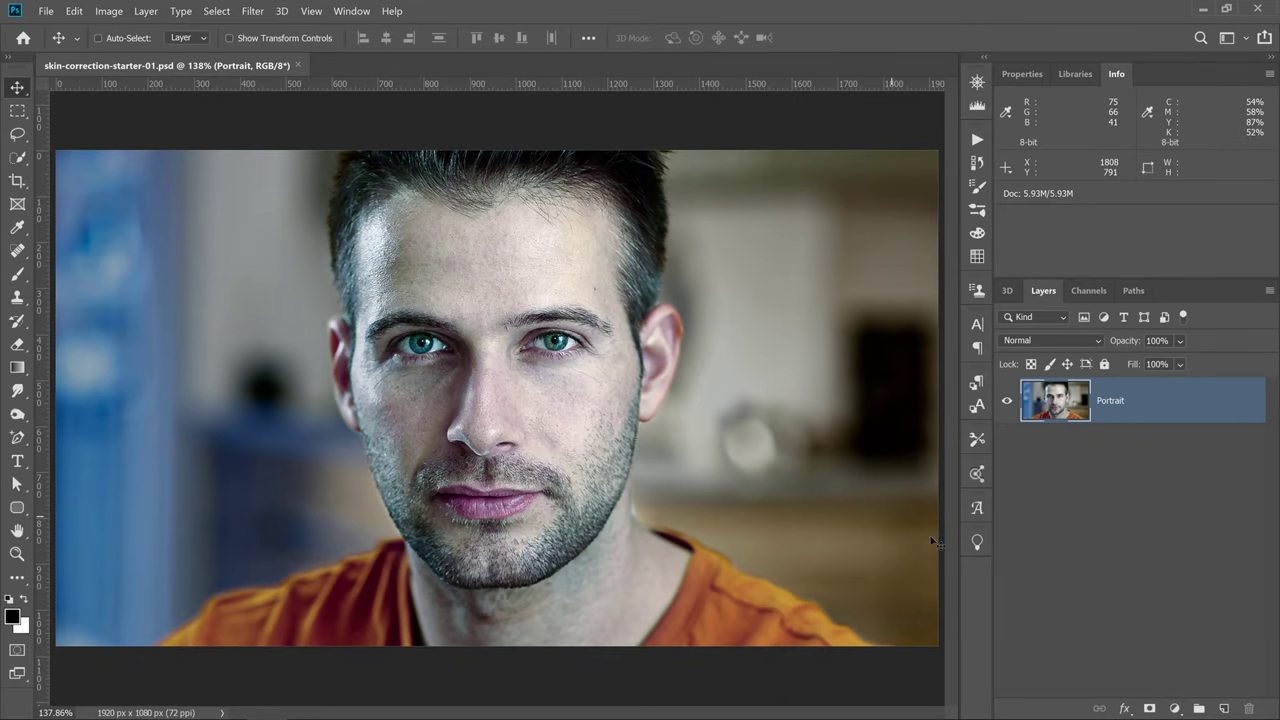
pyautogui.click(1175, 708)
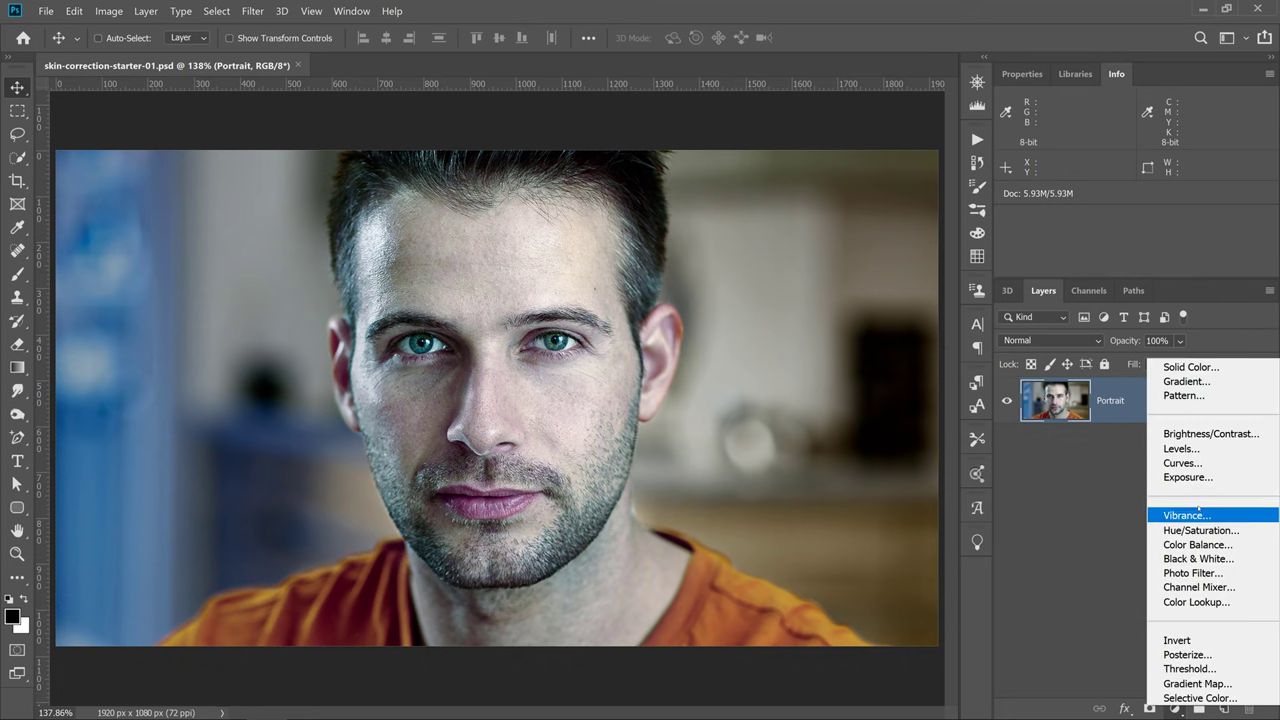
pyautogui.press('Escape')
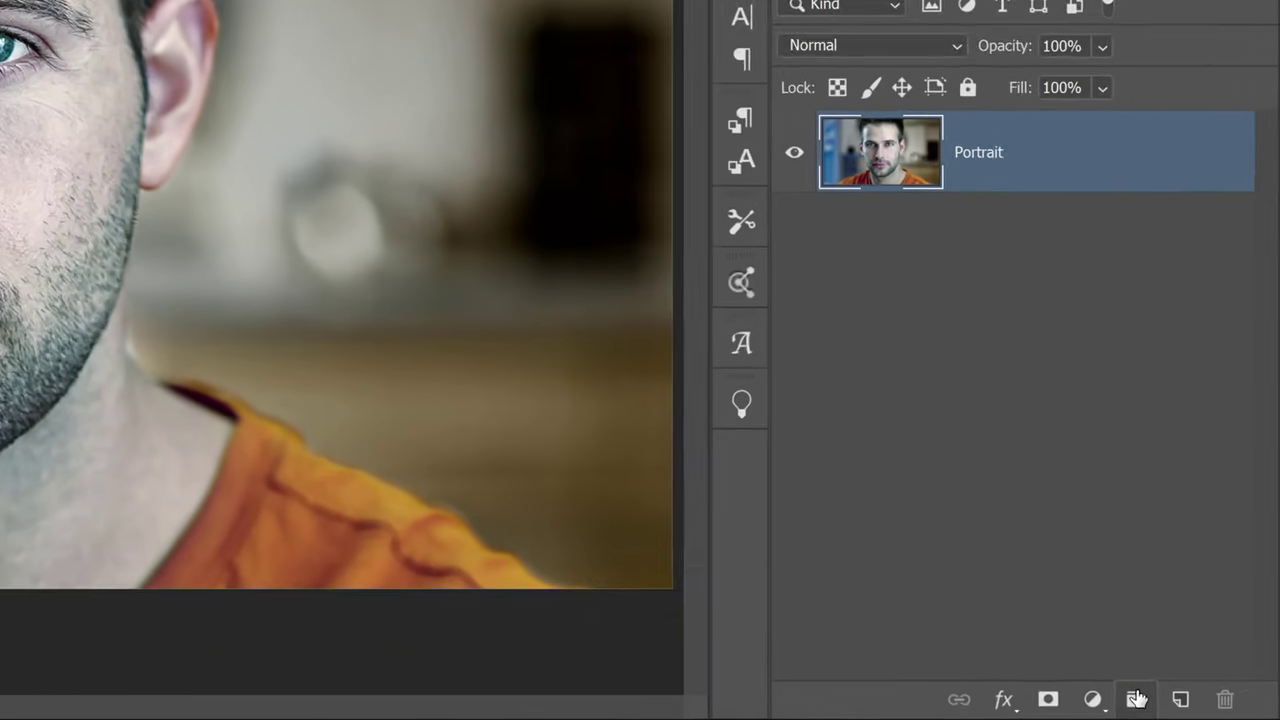
# Create a layer group named Retouch above the Portrait layer.
pyautogui.click(1136, 699)
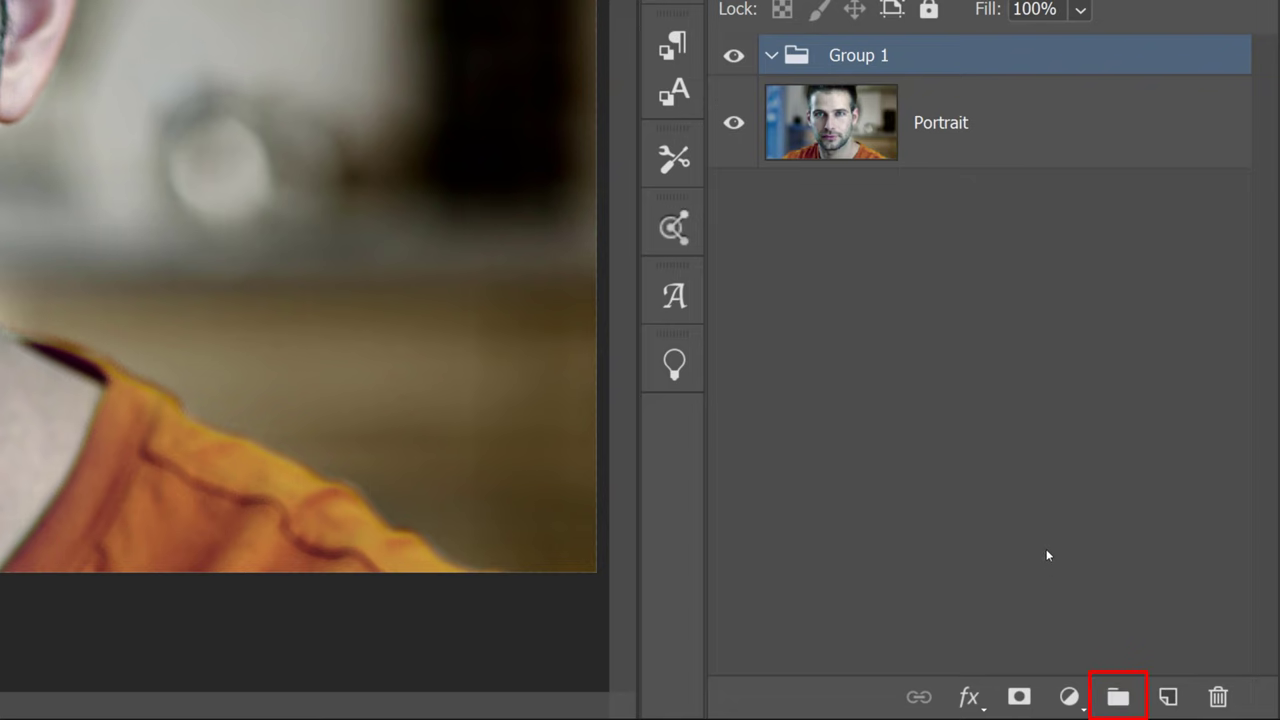
pyautogui.doubleClick(860, 56)
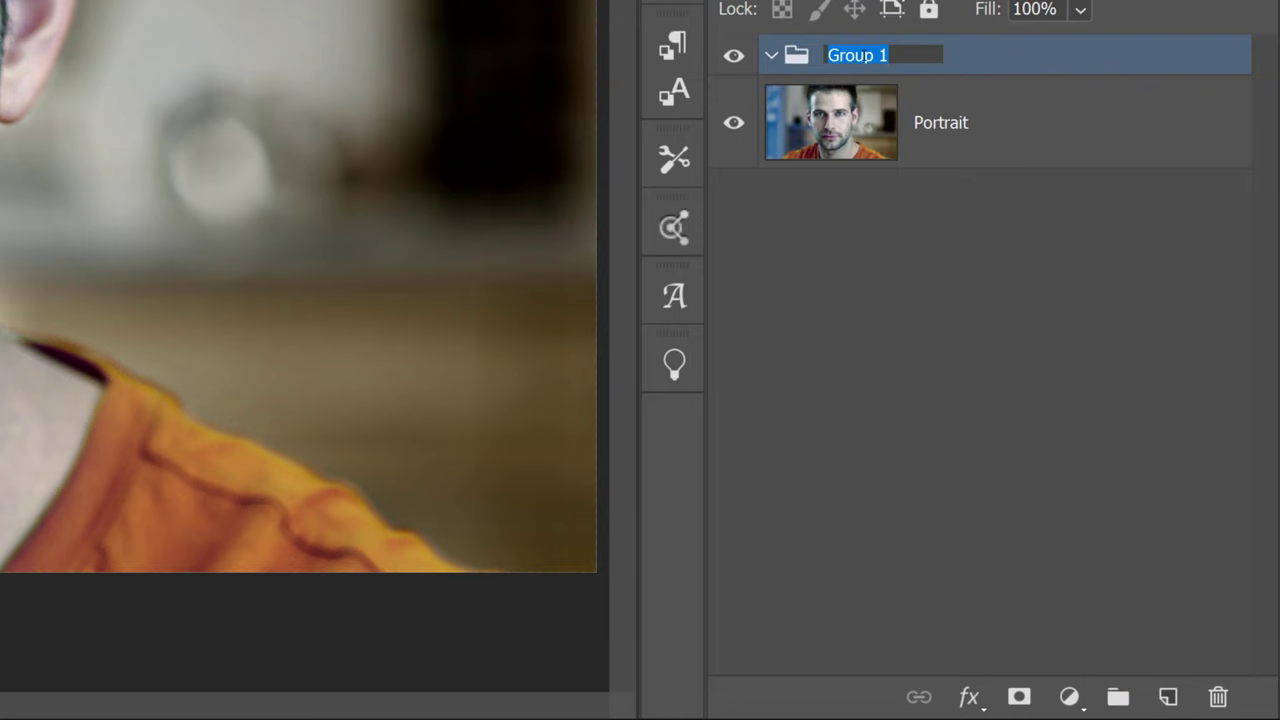
pyautogui.write('Retouch')
pyautogui.press('Return')
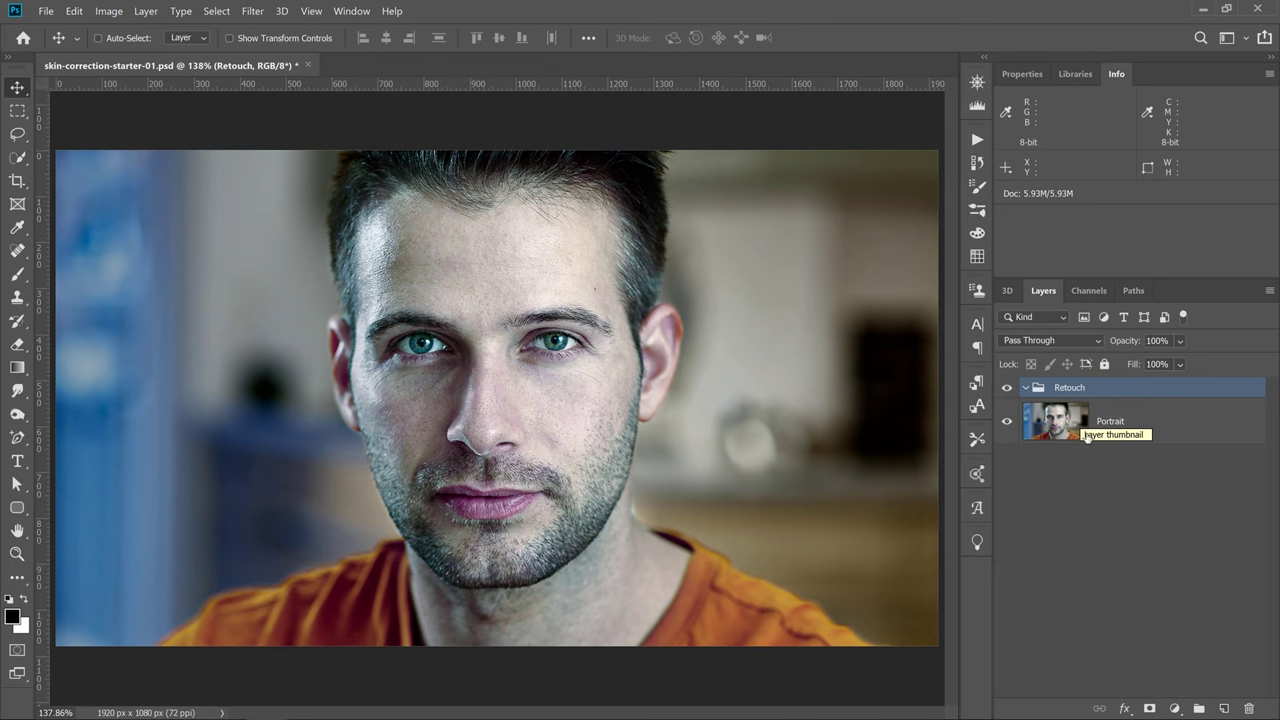
# Select the man's hair, face, ears and neck on the Portrait layer with the Quick Selection tool, excluding the background beside the ear.
pyautogui.click(1084, 430)
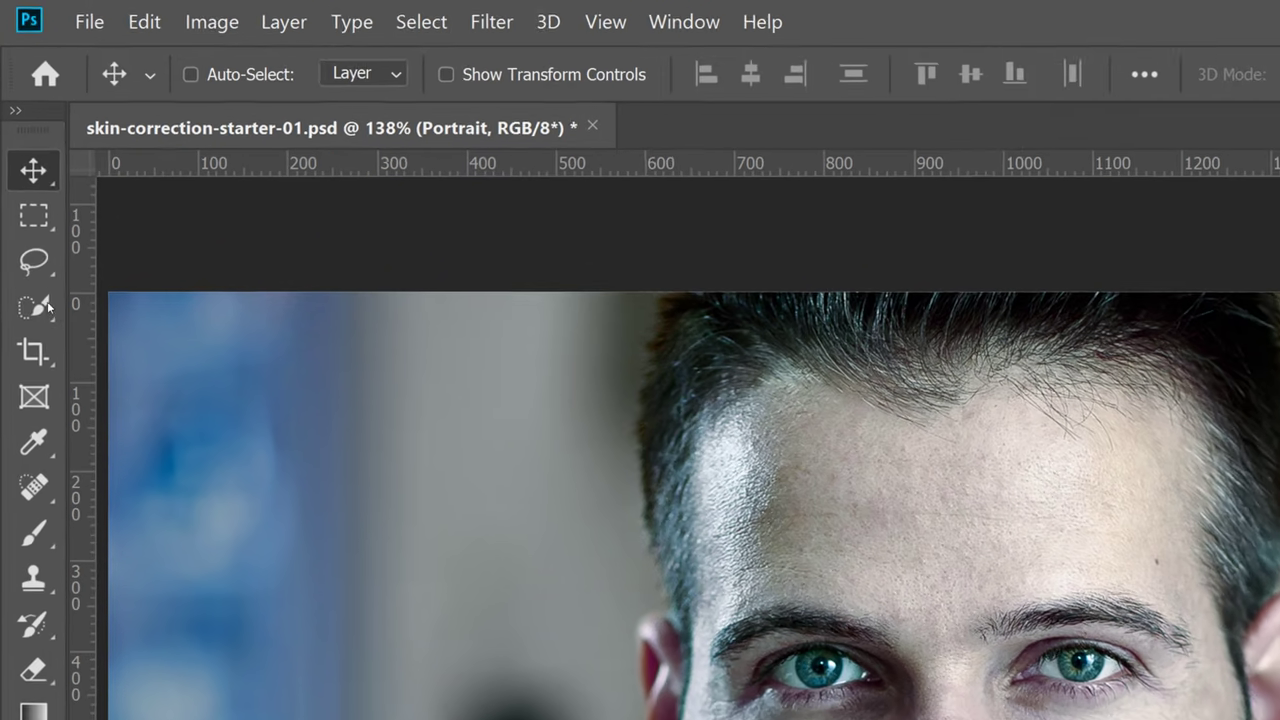
pyautogui.moveTo(17, 157); pyautogui.dragTo(65, 157)
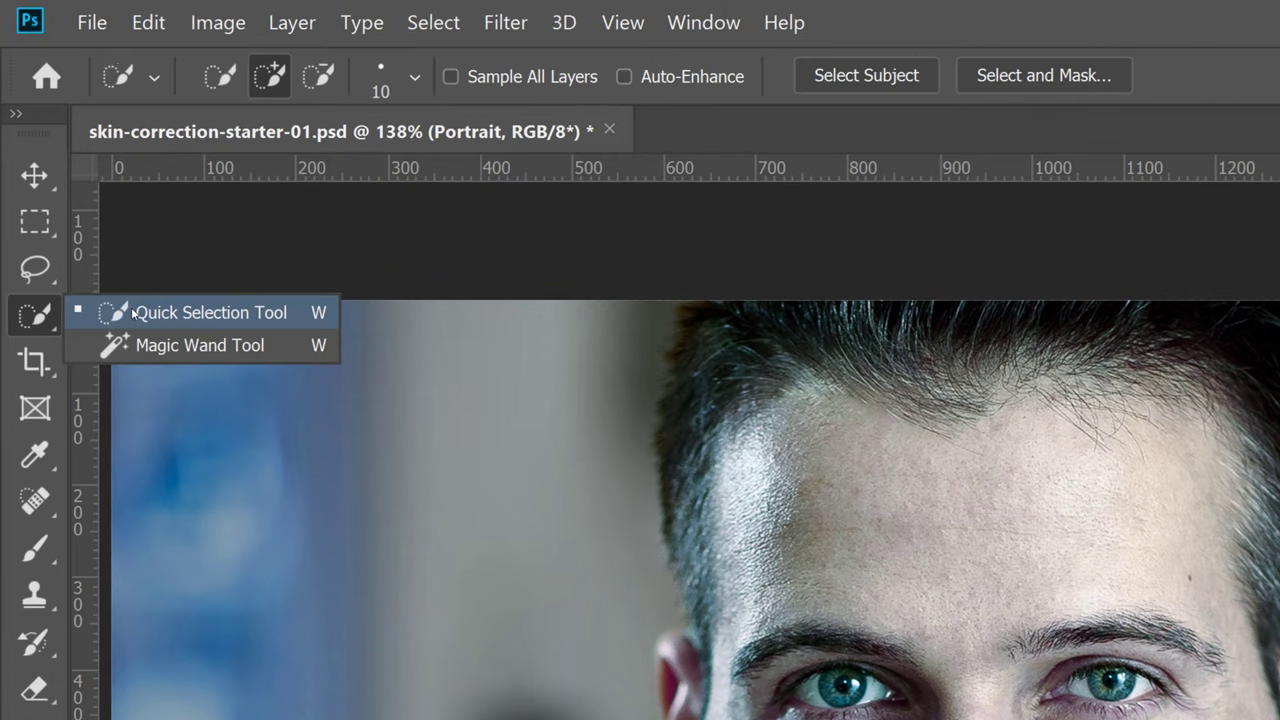
pyautogui.moveTo(133, 314); pyautogui.dragTo(133, 314)
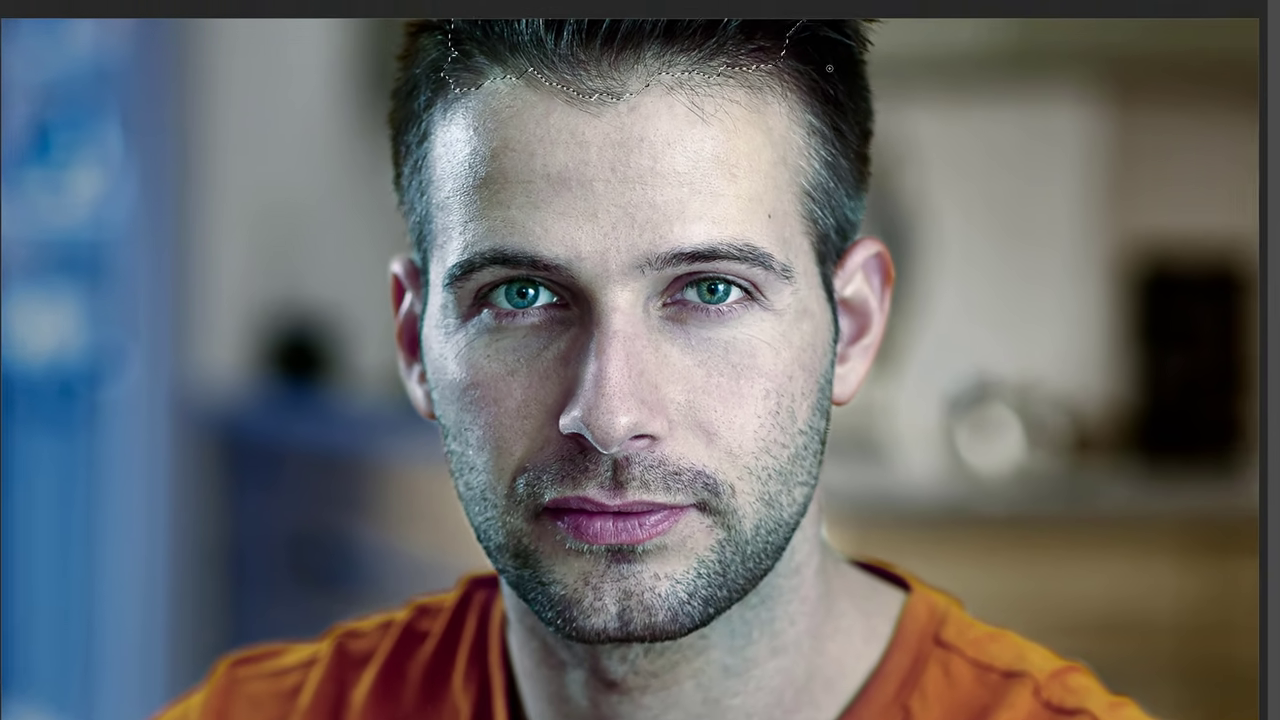
pyautogui.moveTo(395, 200); pyautogui.dragTo(640, 215)
pyautogui.moveTo(868, 205)
pyautogui.mouseDown()
pyautogui.moveTo(825, 320)
pyautogui.moveTo(895, 275)
pyautogui.moveTo(880, 370)
pyautogui.moveTo(840, 410)
pyautogui.moveTo(770, 600)
pyautogui.moveTo(790, 690)
pyautogui.mouseUp()
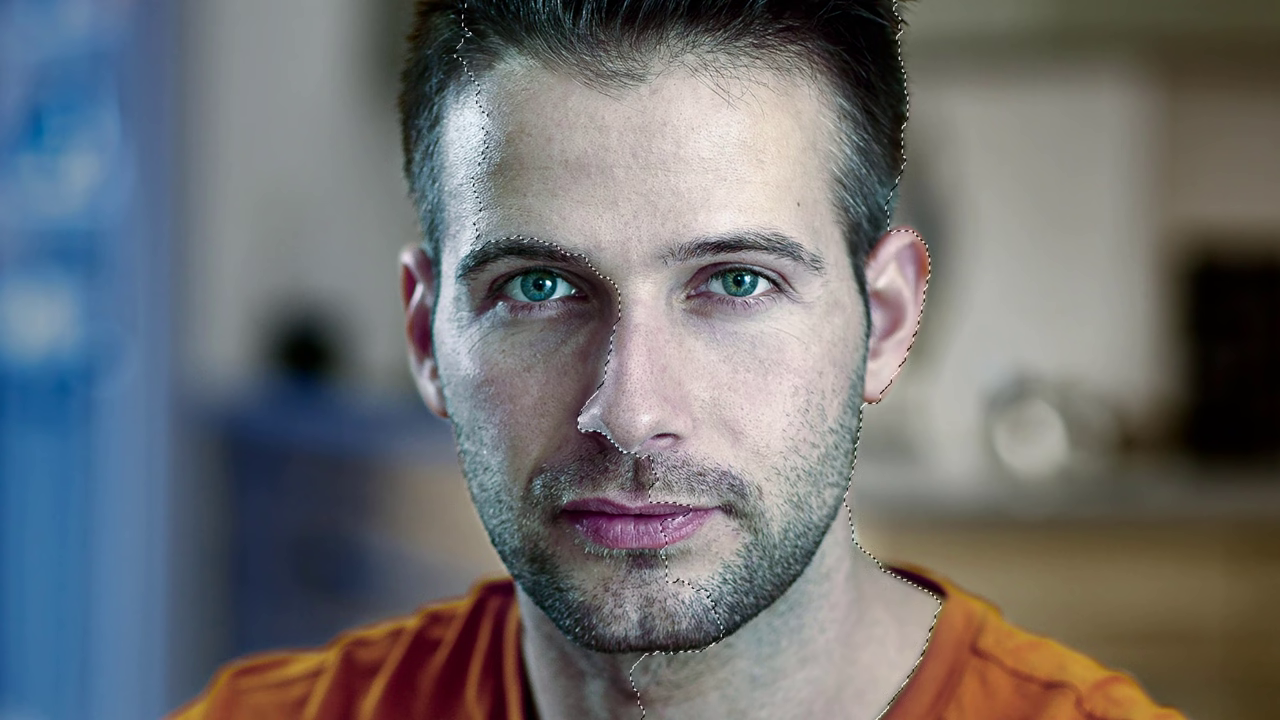
pyautogui.moveTo(623, 681)
pyautogui.mouseDown()
pyautogui.moveTo(560, 480)
pyautogui.moveTo(455, 420)
pyautogui.moveTo(425, 380)
pyautogui.moveTo(410, 290)
pyautogui.moveTo(414, 354)
pyautogui.mouseUp()
pyautogui.moveTo(440, 222)
pyautogui.mouseDown()
pyautogui.moveTo(418, 70)
pyautogui.moveTo(450, 257)
pyautogui.mouseUp()
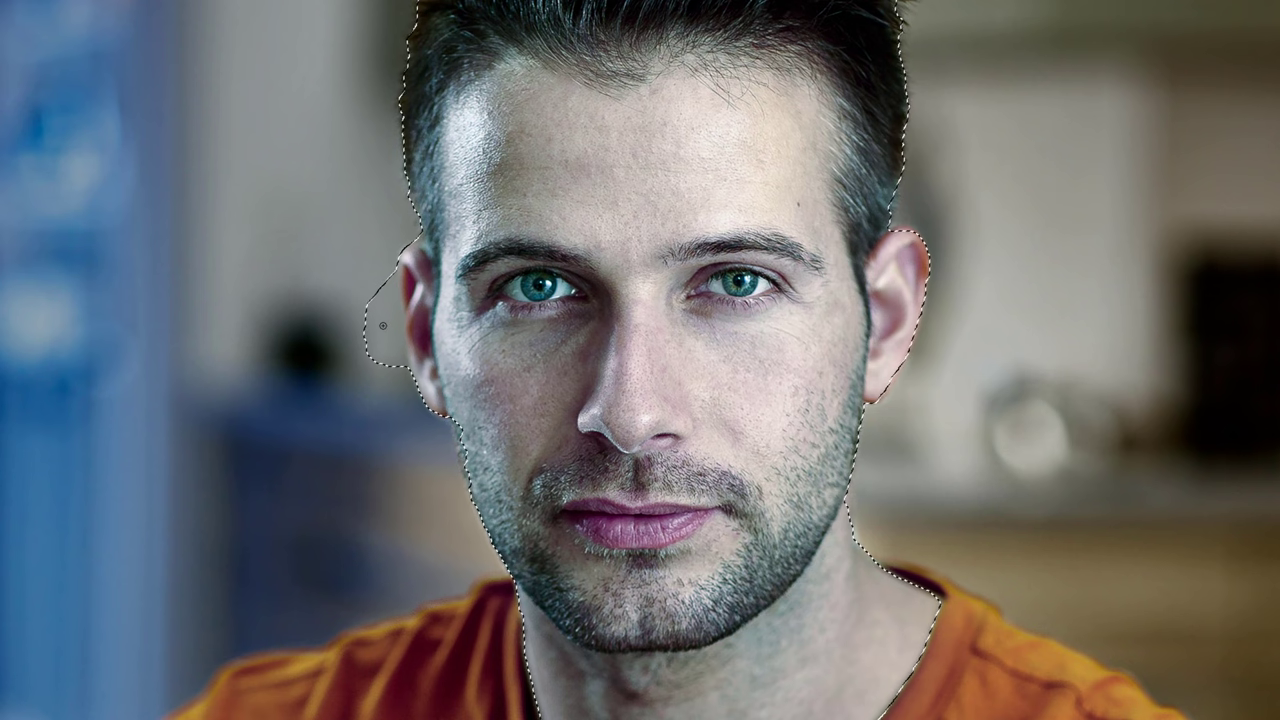
pyautogui.moveTo(376, 298); pyautogui.dragTo(397, 393)
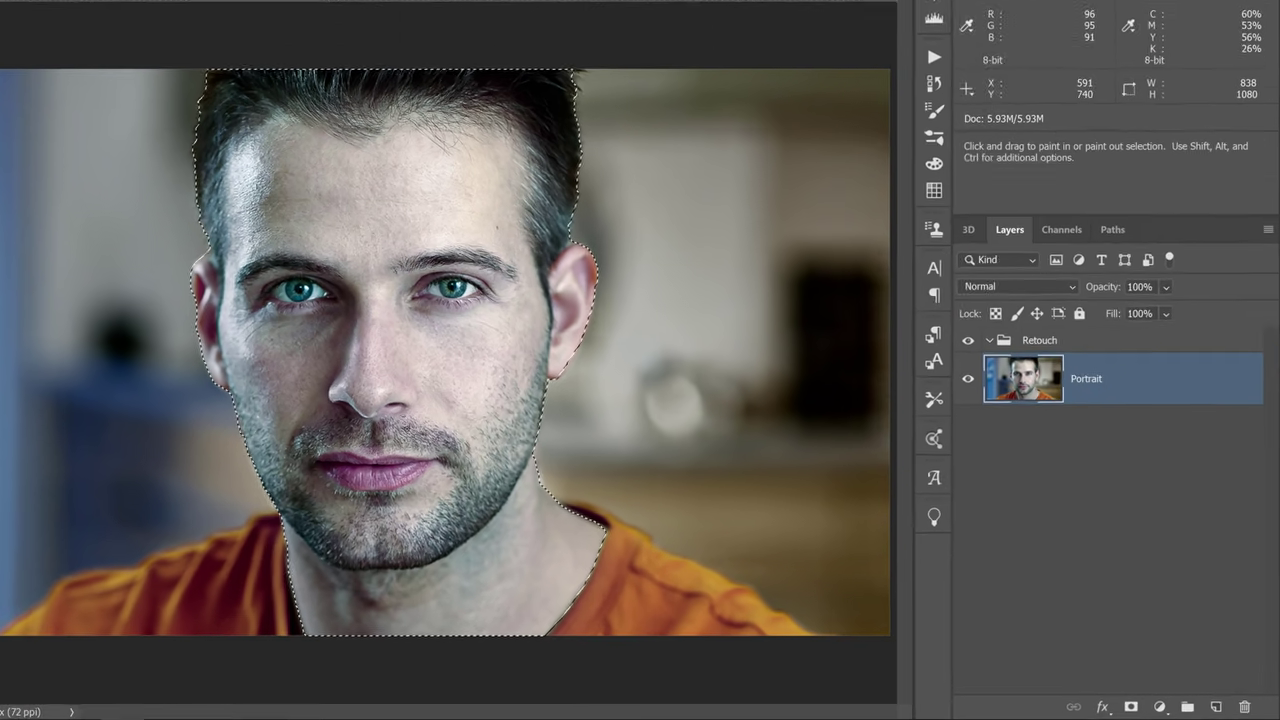
# Mask the Retouch group with the head selection and add a Curves adjustment layer inside the group.
pyautogui.click(1078, 348)
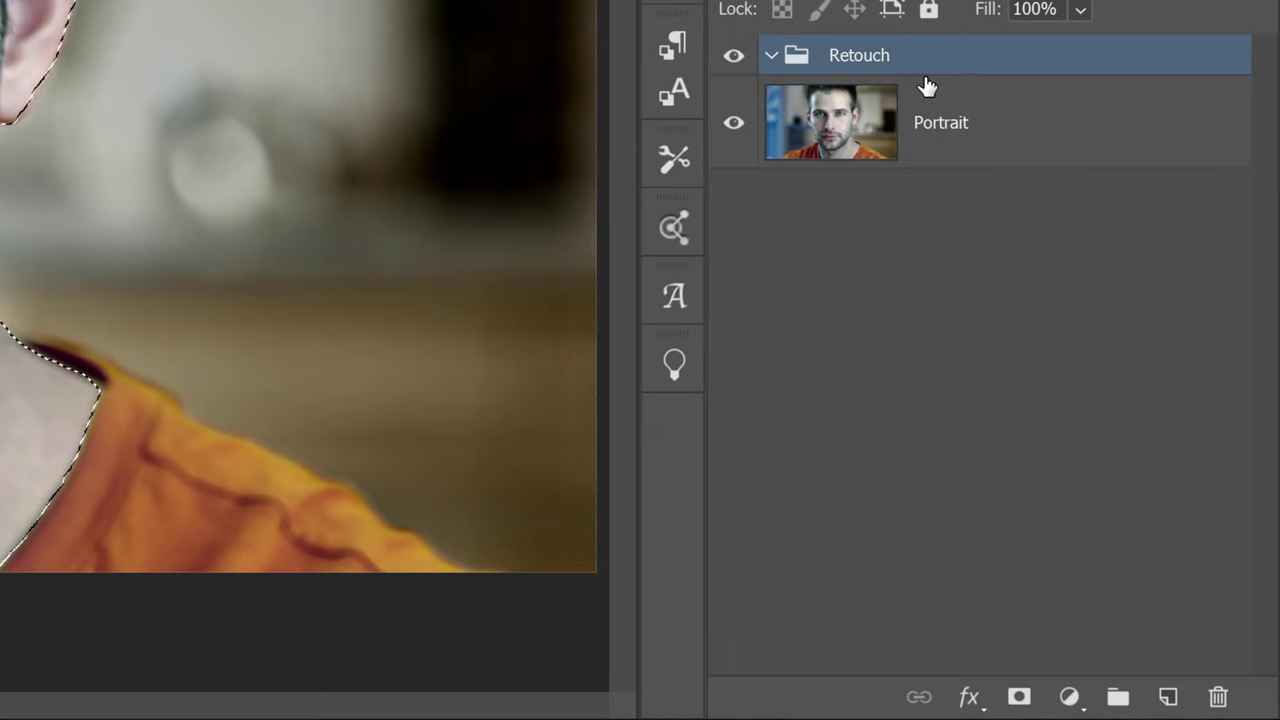
pyautogui.click(1020, 698)
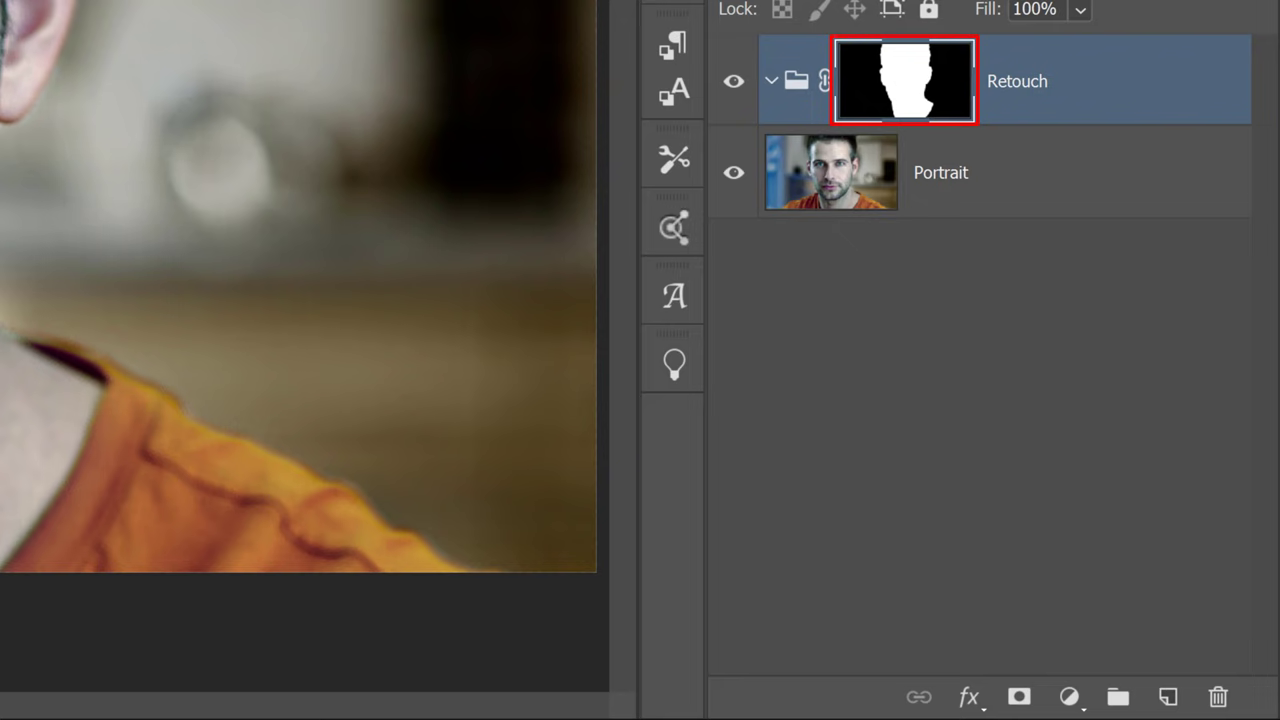
pyautogui.click(1068, 697)
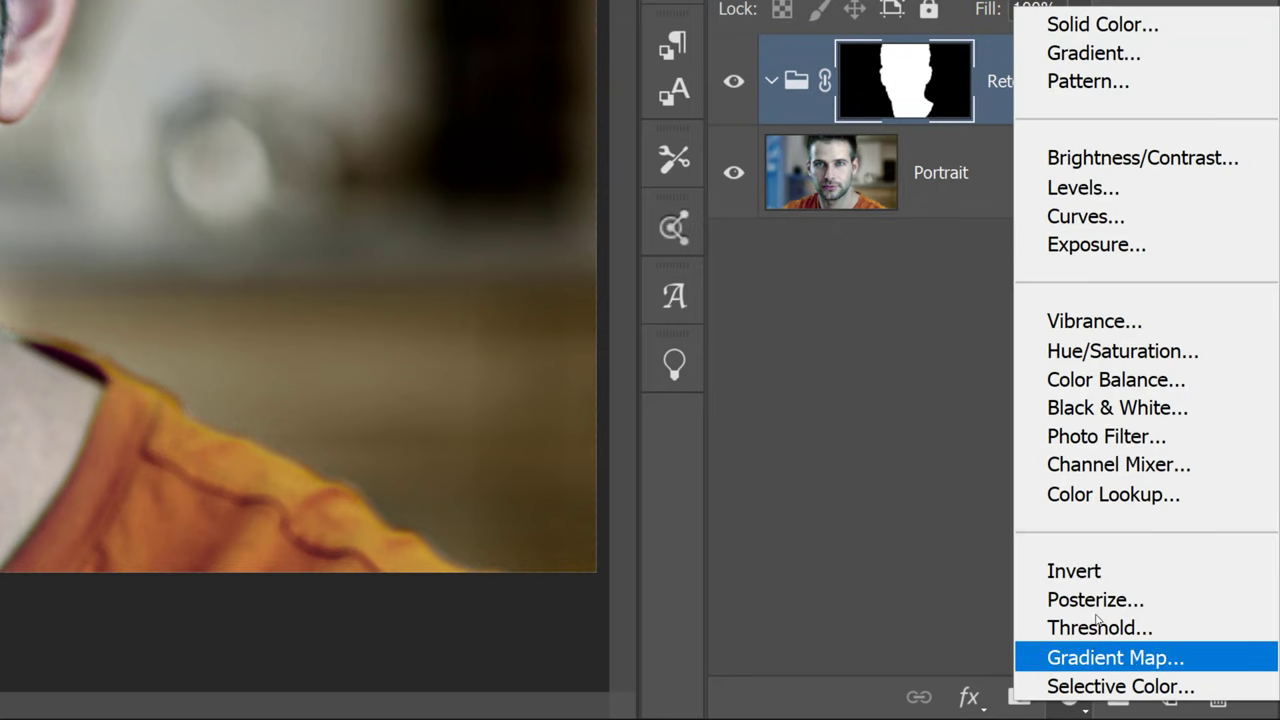
pyautogui.click(1083, 217)
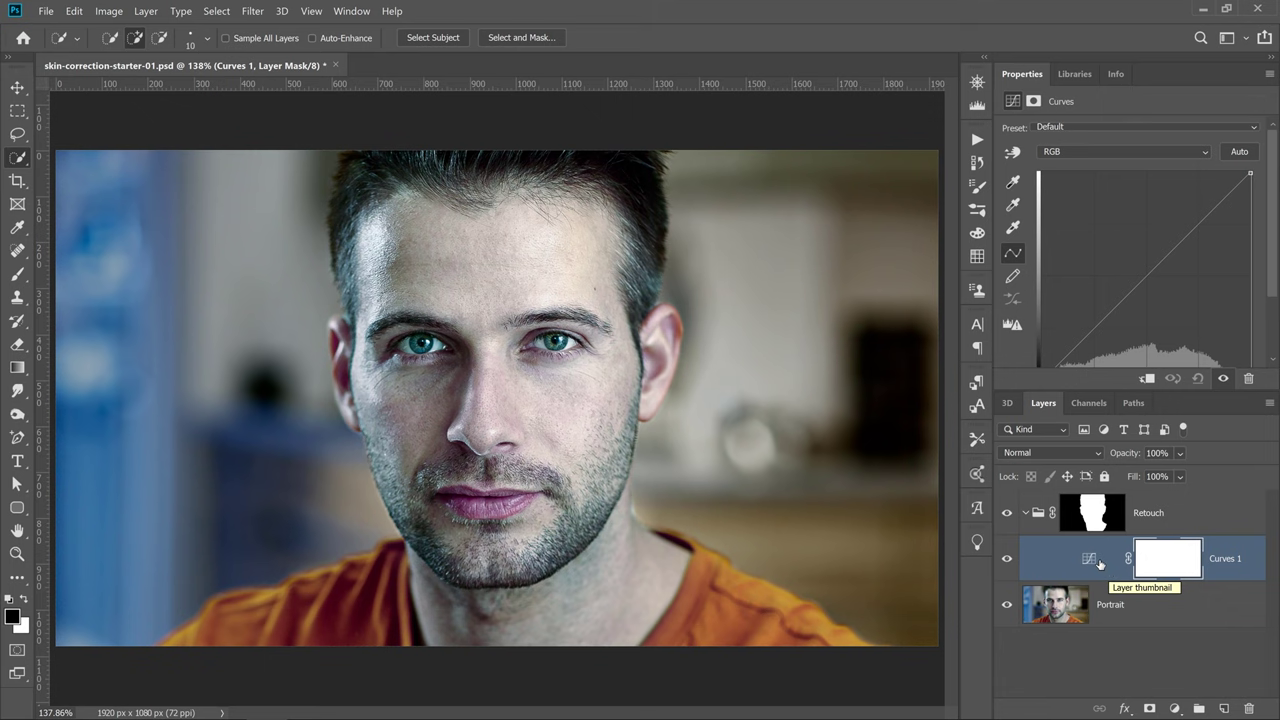
# Try out an RGB curve change and a Hue/Saturation layer with saturation -26 inside the masked group, discarding both.
pyautogui.click(1155, 337)
pyautogui.moveTo(1155, 337); pyautogui.dragTo(1245, 463)
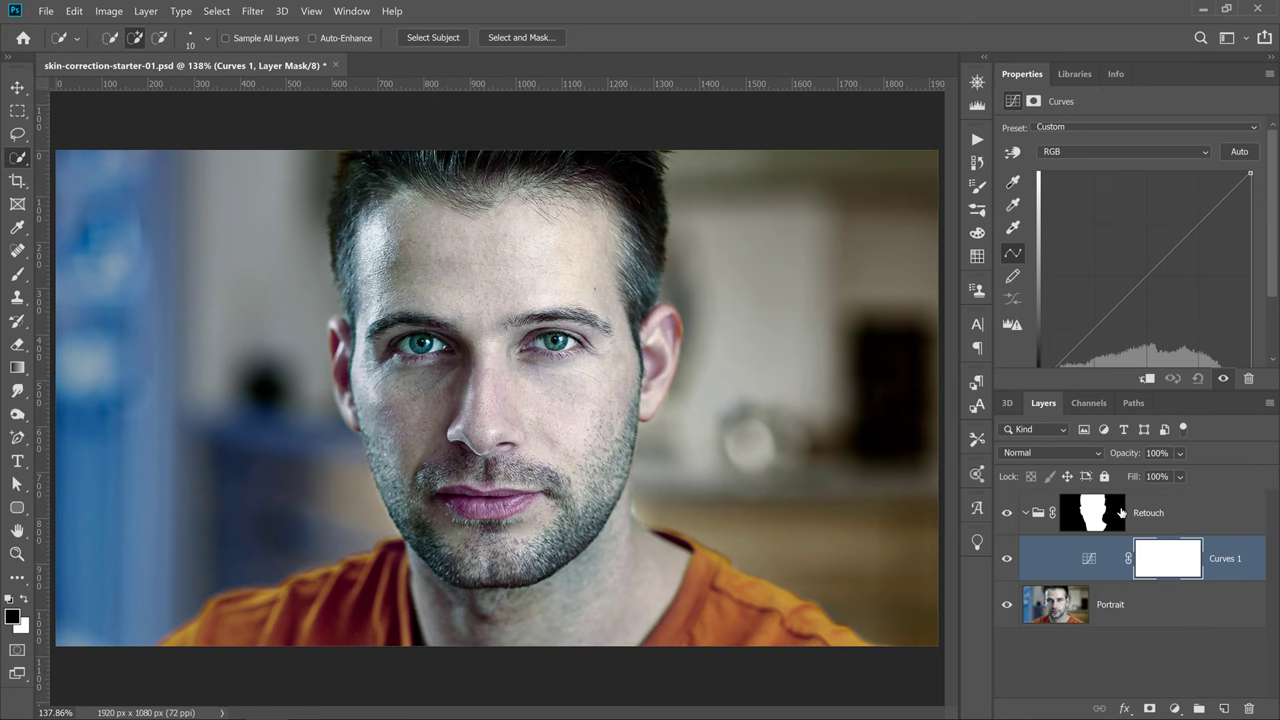
pyautogui.click(1174, 708)
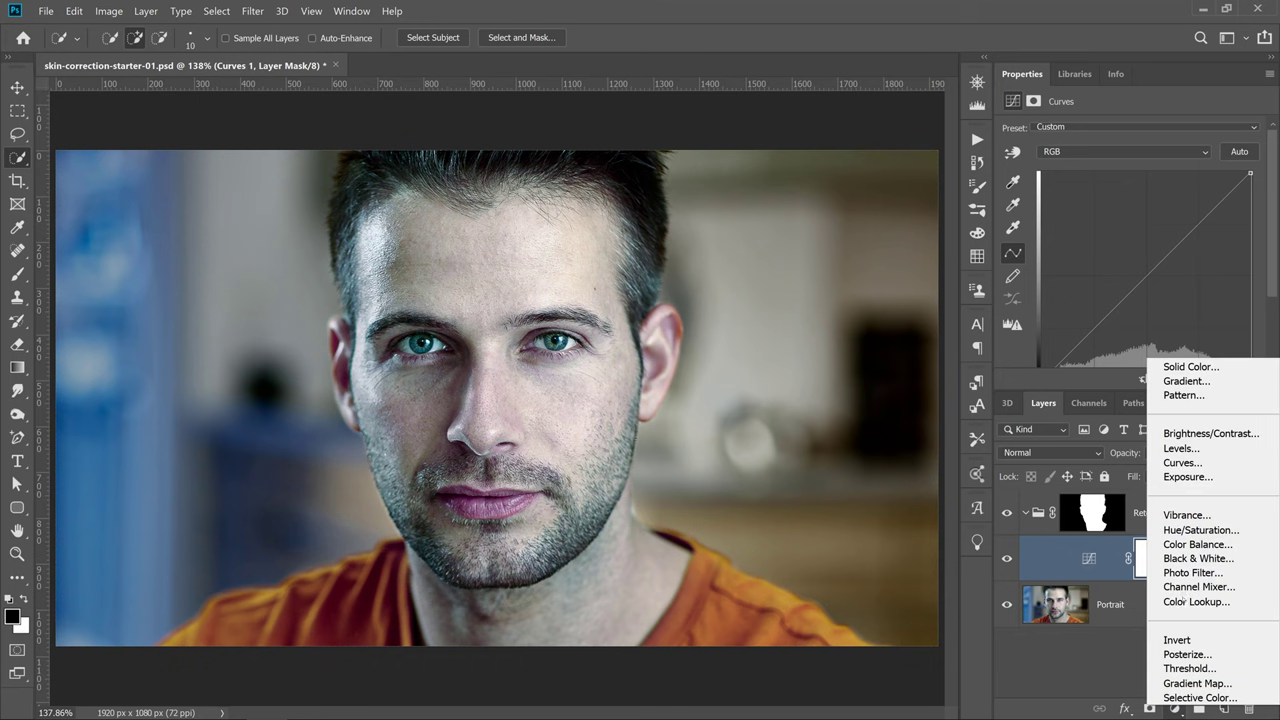
pyautogui.click(1200, 530)
pyautogui.moveTo(1129, 227); pyautogui.dragTo(1097, 227)
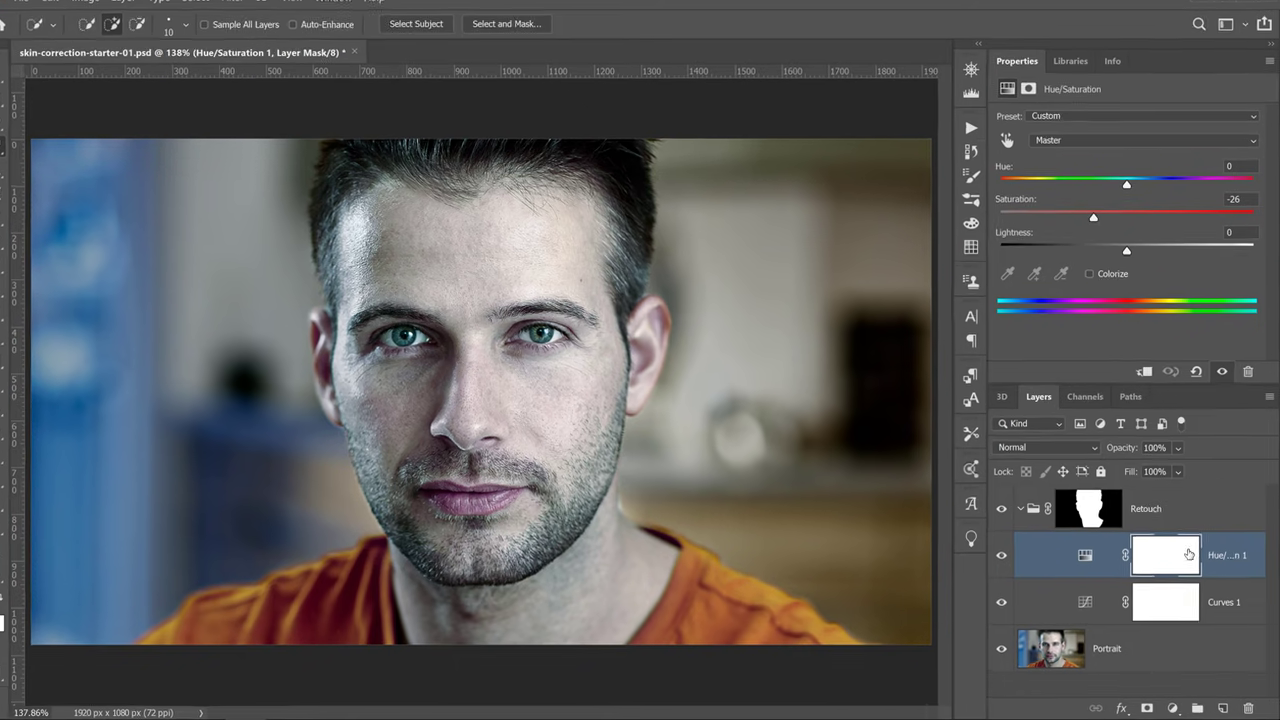
pyautogui.moveTo(1081, 557); pyautogui.dragTo(1193, 644)
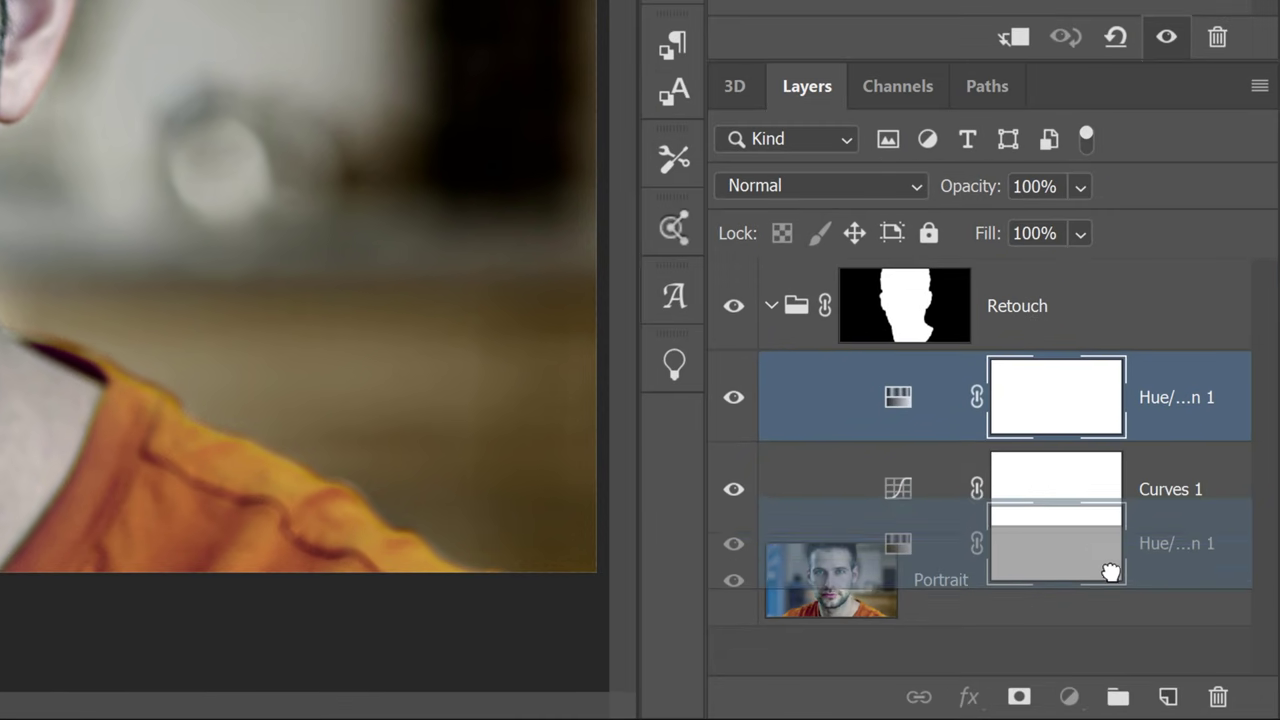
pyautogui.moveTo(1111, 571); pyautogui.dragTo(1216, 696)
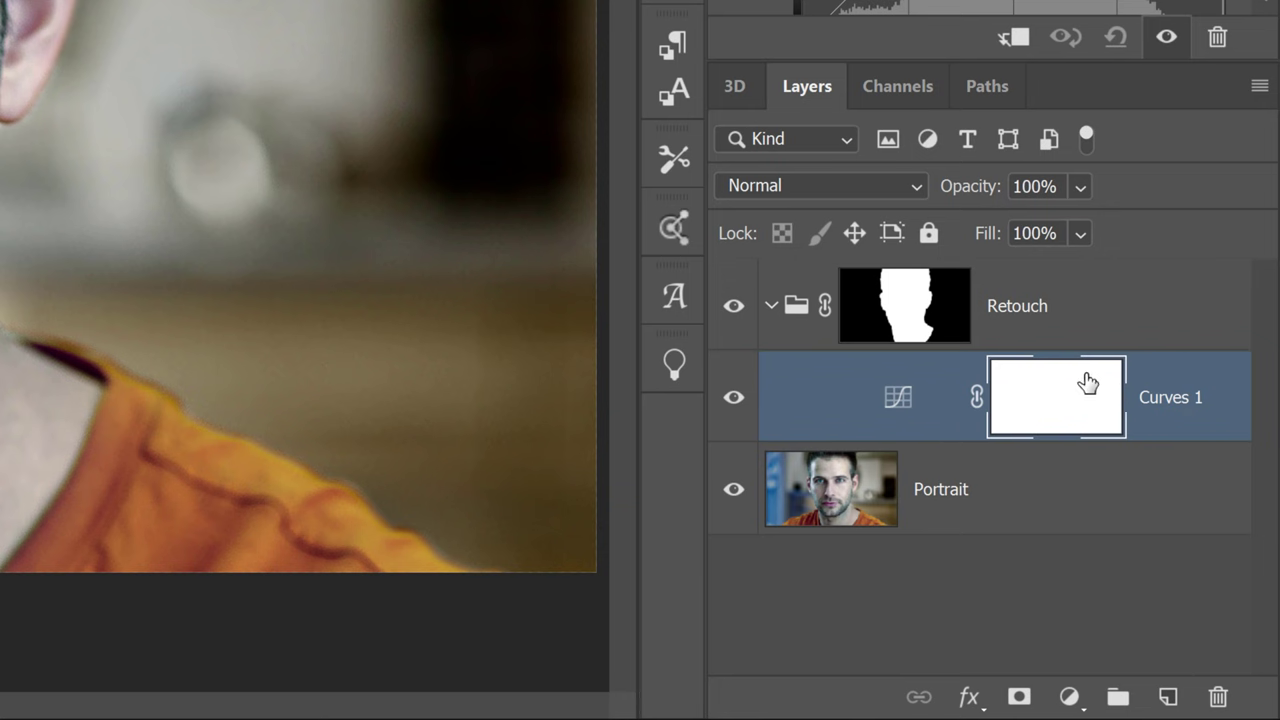
# Delete the layer mask from the Curves 1 layer and make room to see the whole curve graph.
pyautogui.rightClick(1057, 414)
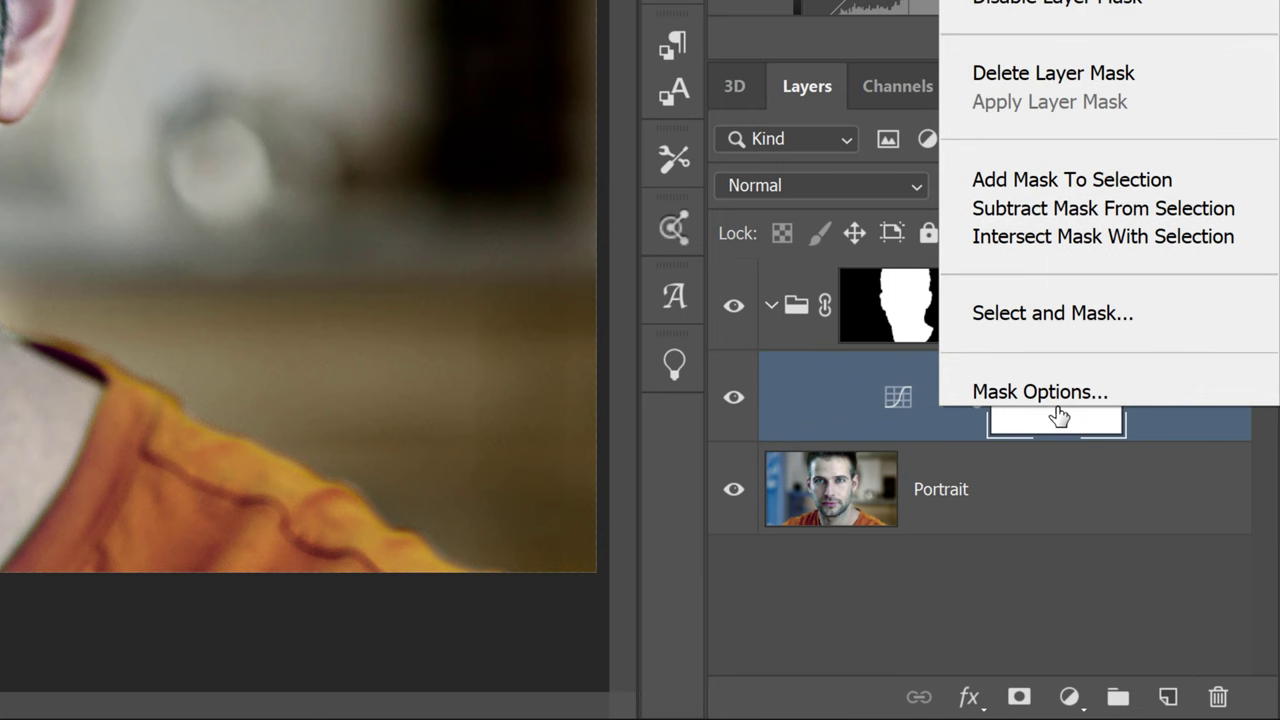
pyautogui.click(1063, 76)
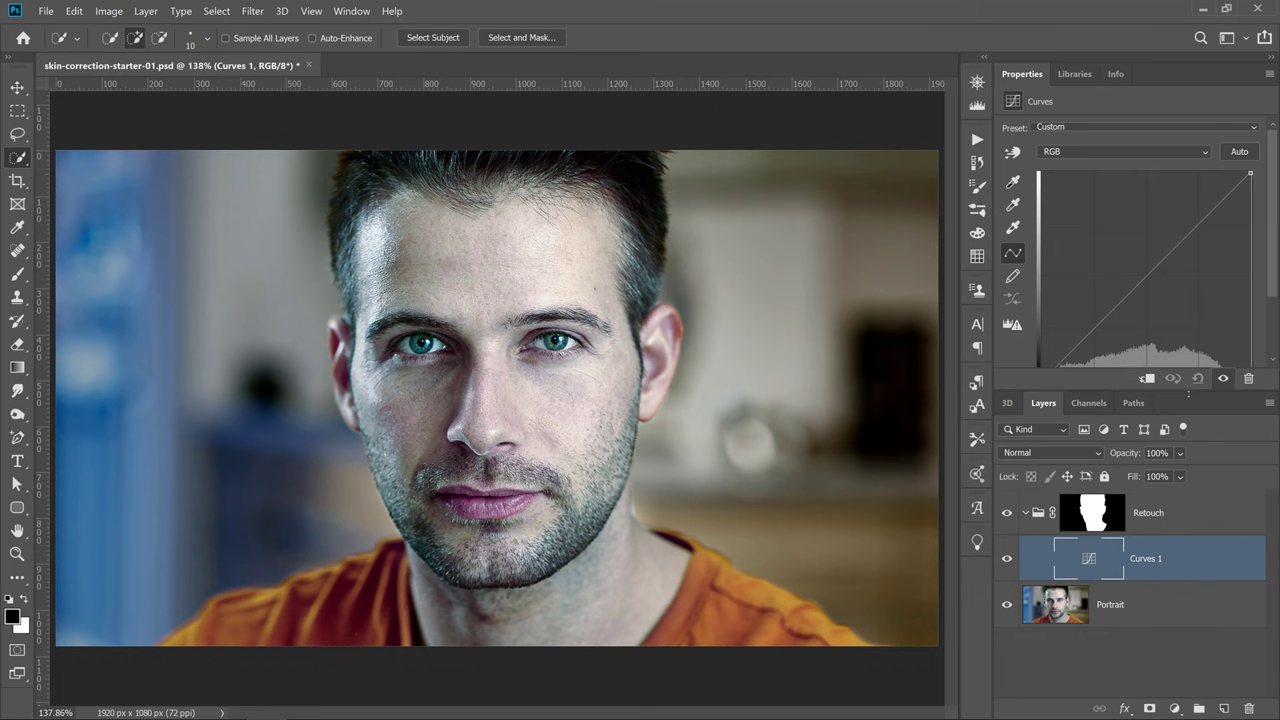
pyautogui.moveTo(1188, 393); pyautogui.dragTo(1191, 444)
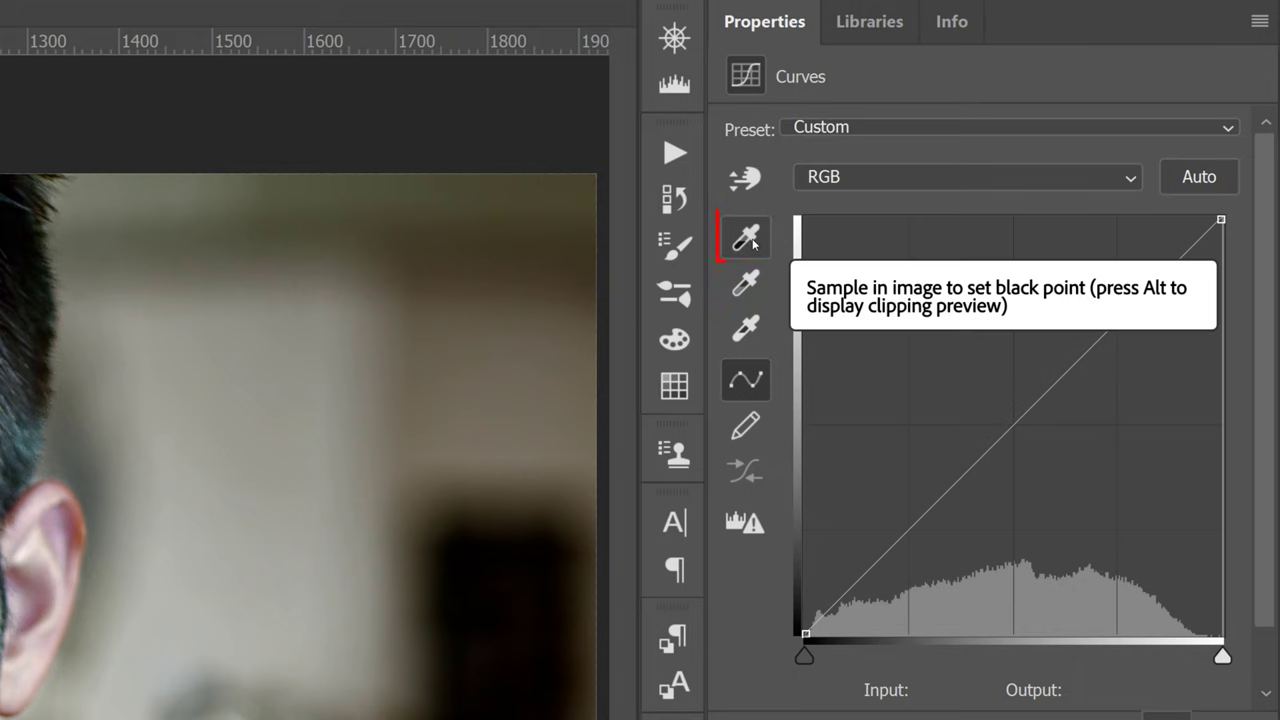
# Set the curve's black point by sampling the dark hair just above the ear.
pyautogui.click(754, 241)
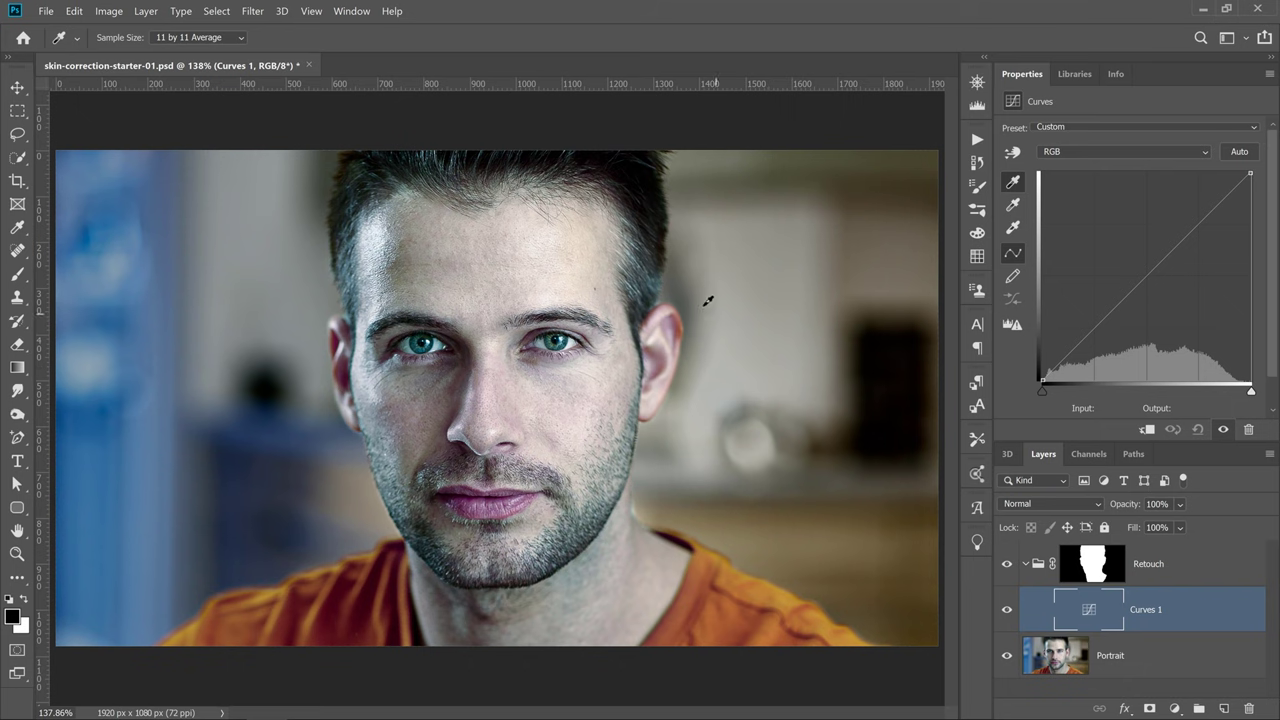
pyautogui.click(653, 292)
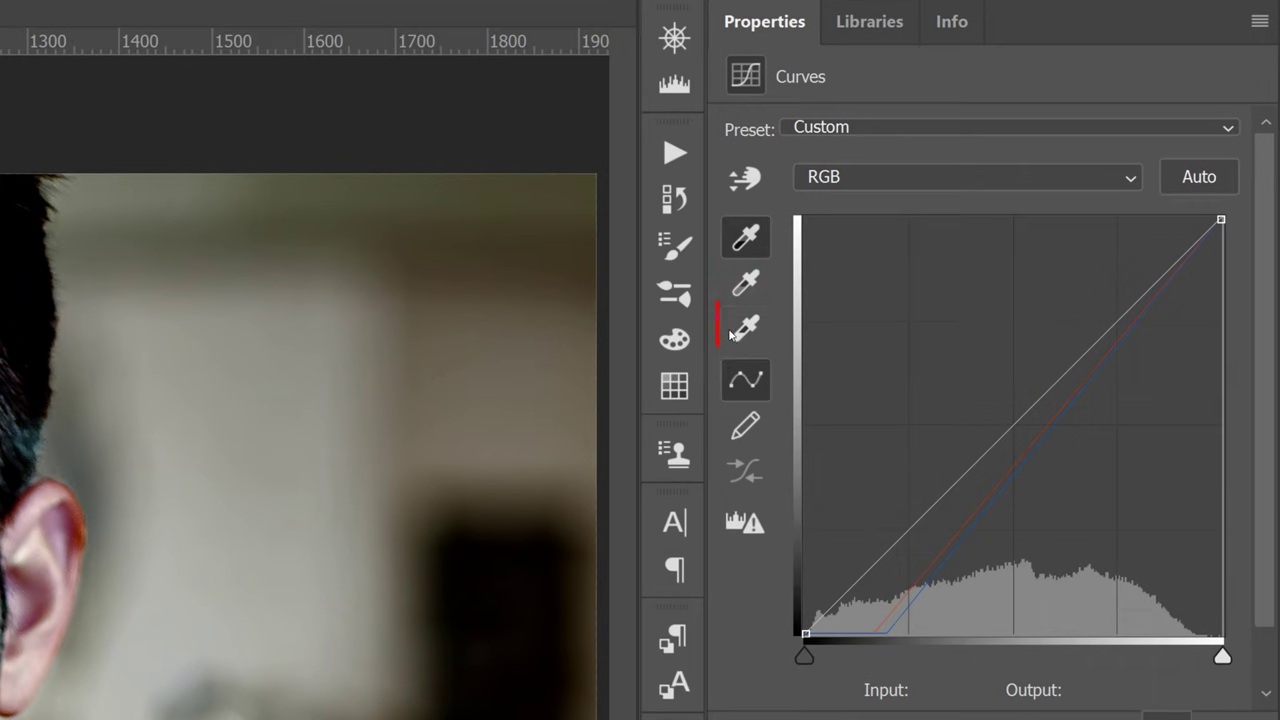
# Sample the cheek, nose and forehead in turn as the curve's white point, ending on the bright highlight at the forehead's edge.
pyautogui.click(790, 316)
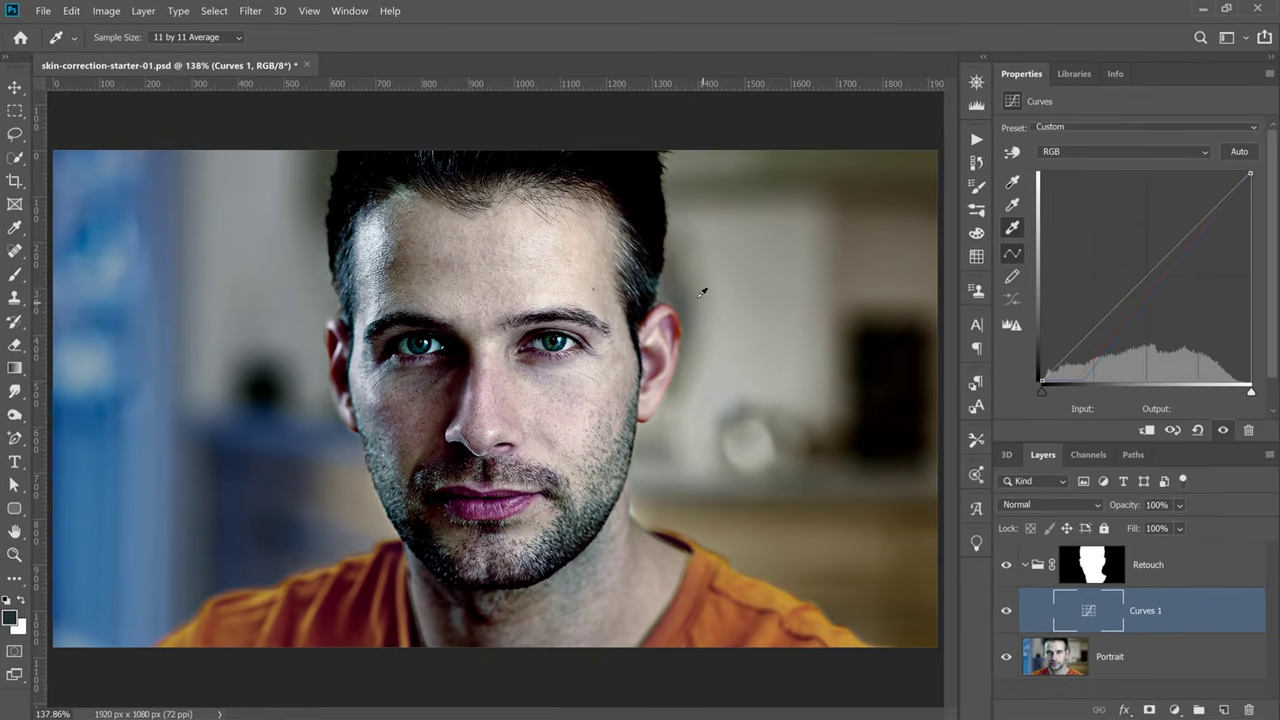
pyautogui.click(578, 415)
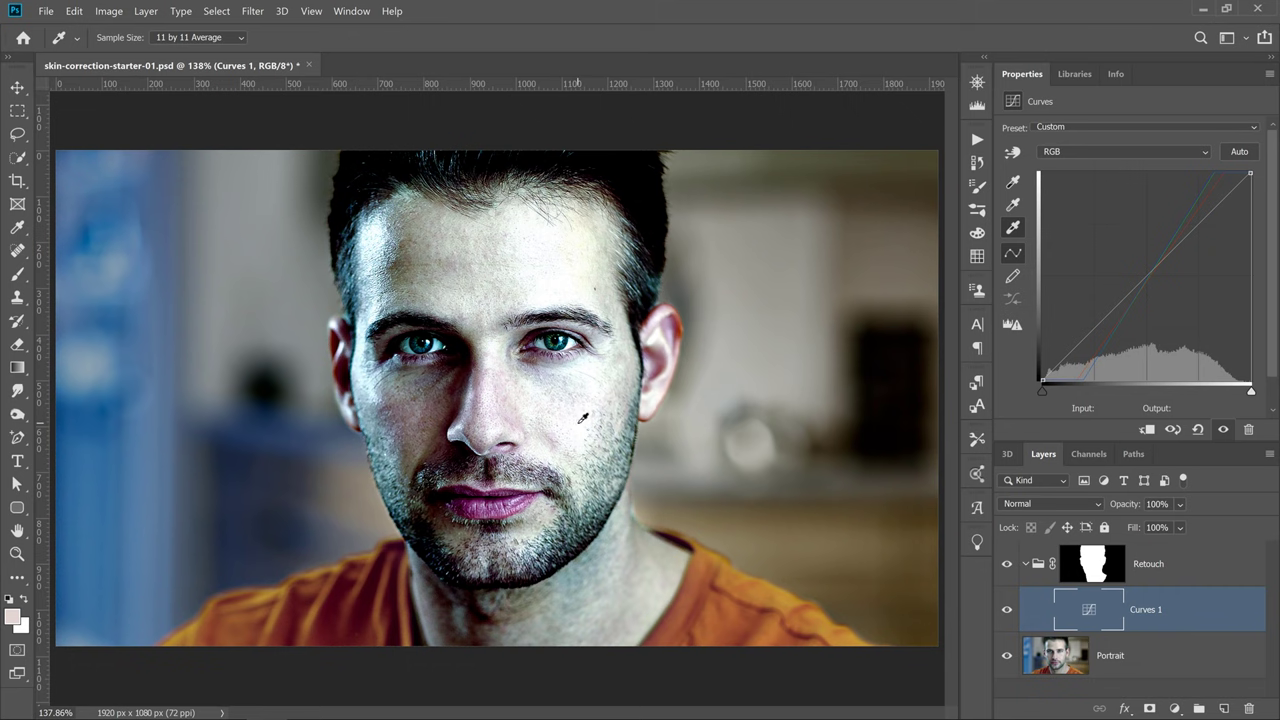
pyautogui.click(500, 405)
pyautogui.click(470, 362)
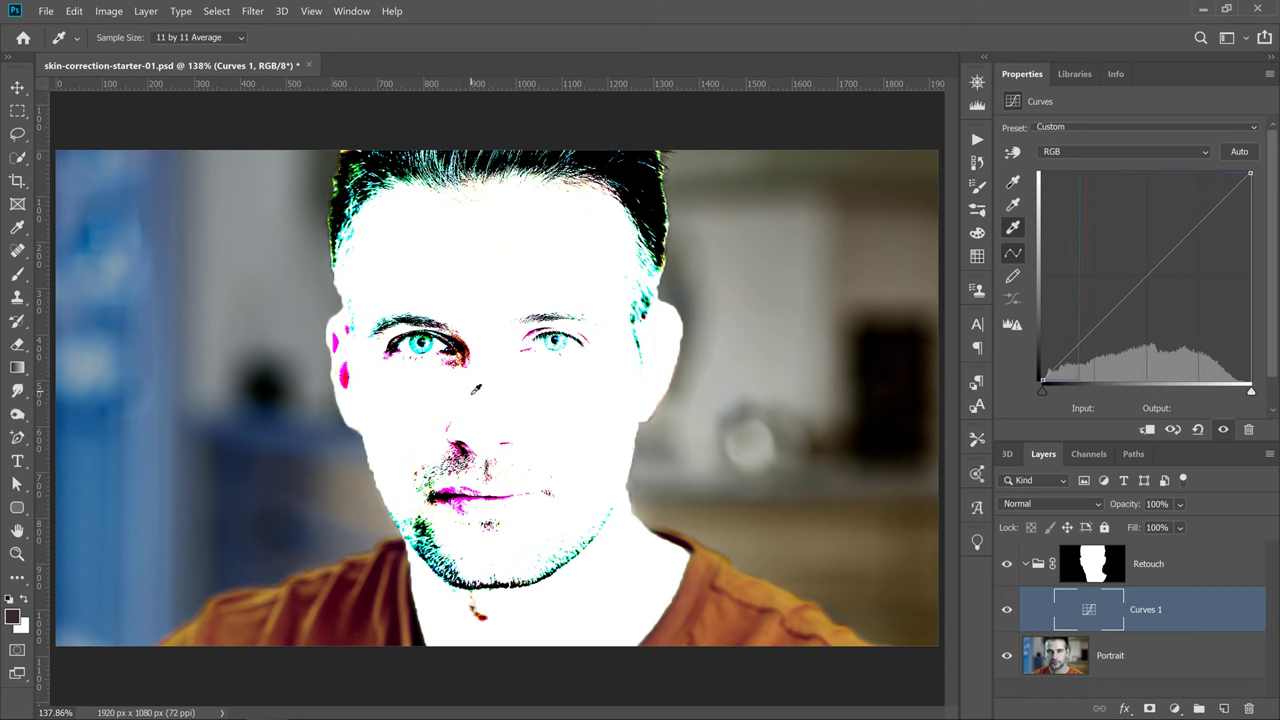
pyautogui.click(424, 386)
pyautogui.click(444, 251)
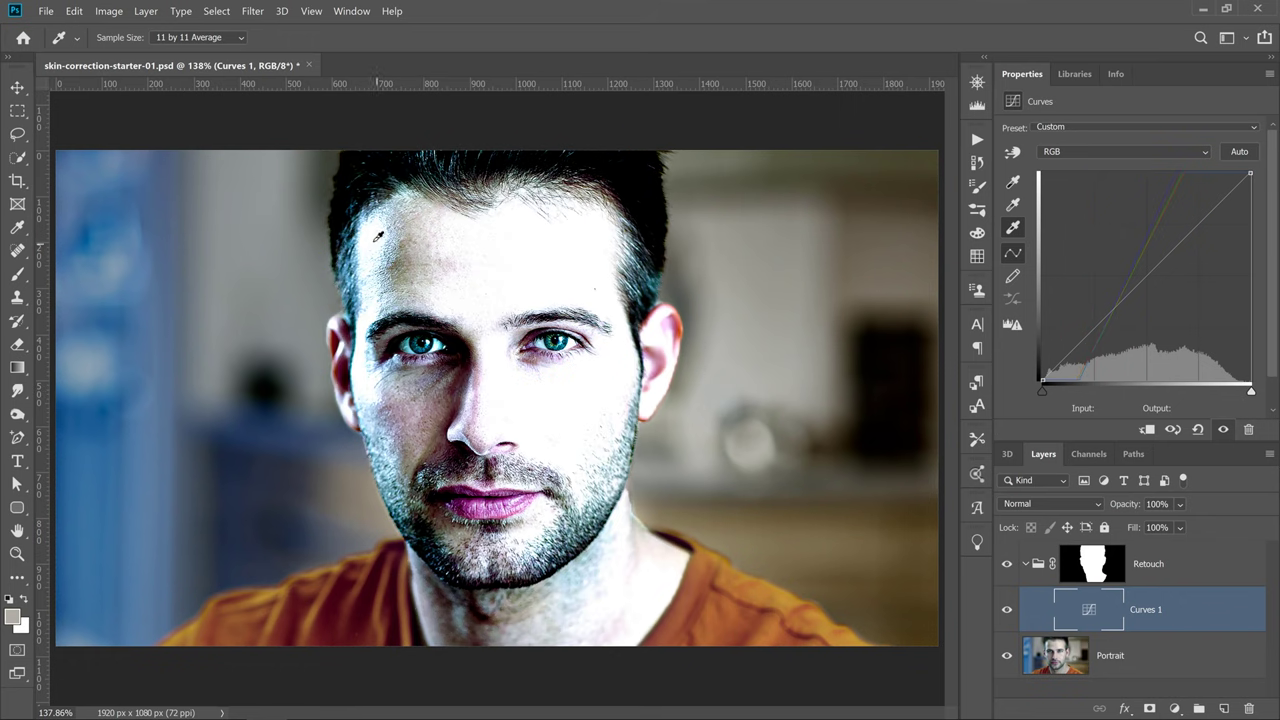
pyautogui.click(378, 237)
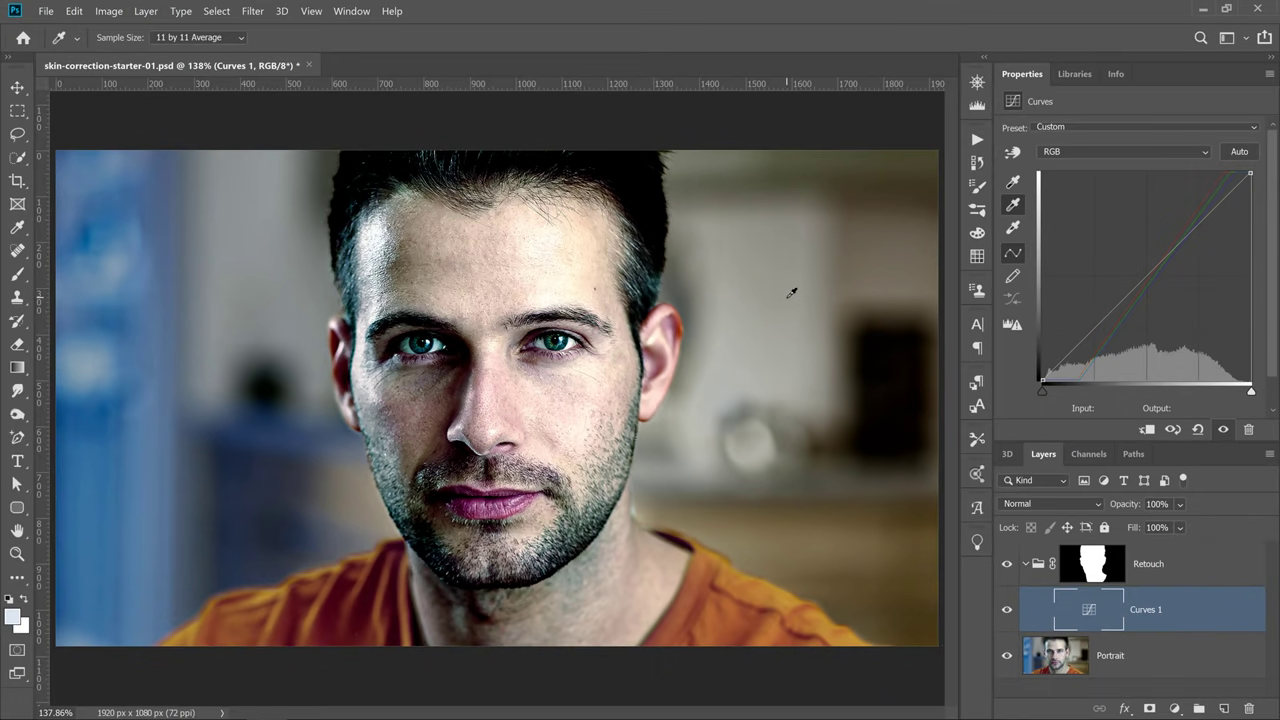
# Set the curve's gray point by sampling the pale wall in the blurred background.
pyautogui.click(789, 295)
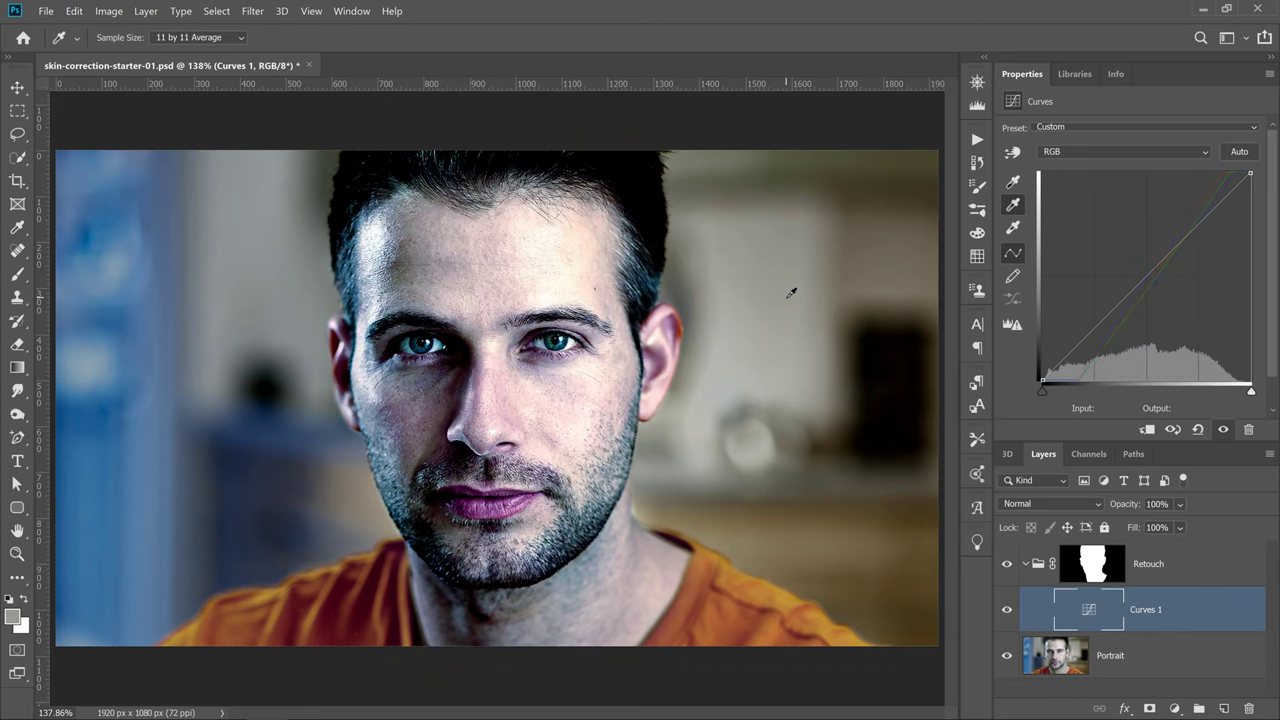
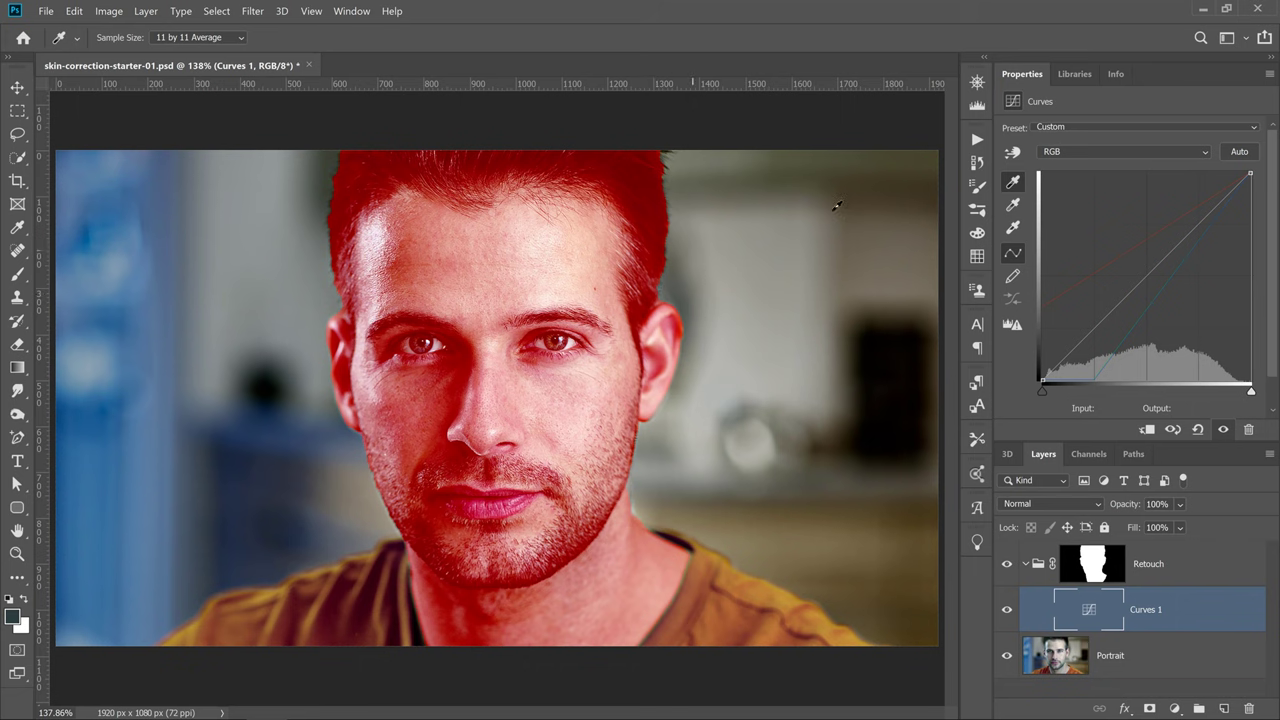
# Set the white eyedropper's target color to a light green without saving it as default, and sample the bright highlight at the forehead's edge.
pyautogui.click(1012, 228)
pyautogui.doubleClick(1012, 228)
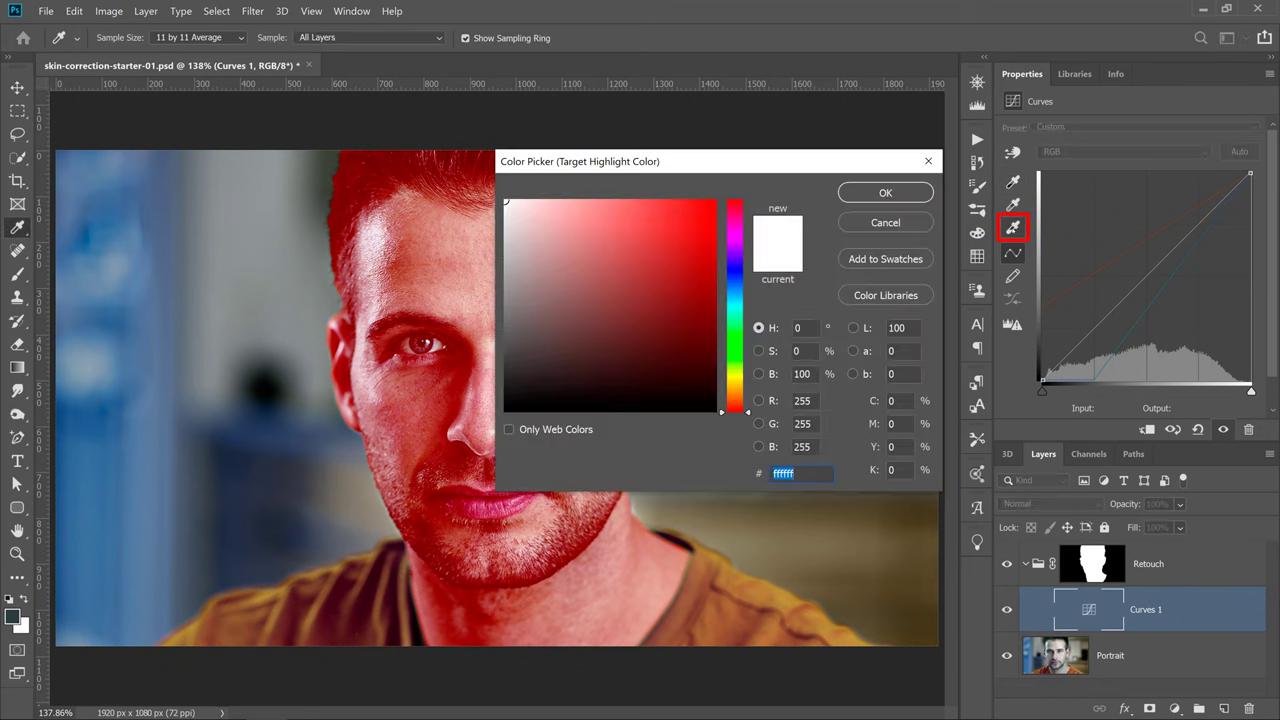
pyautogui.click(737, 342)
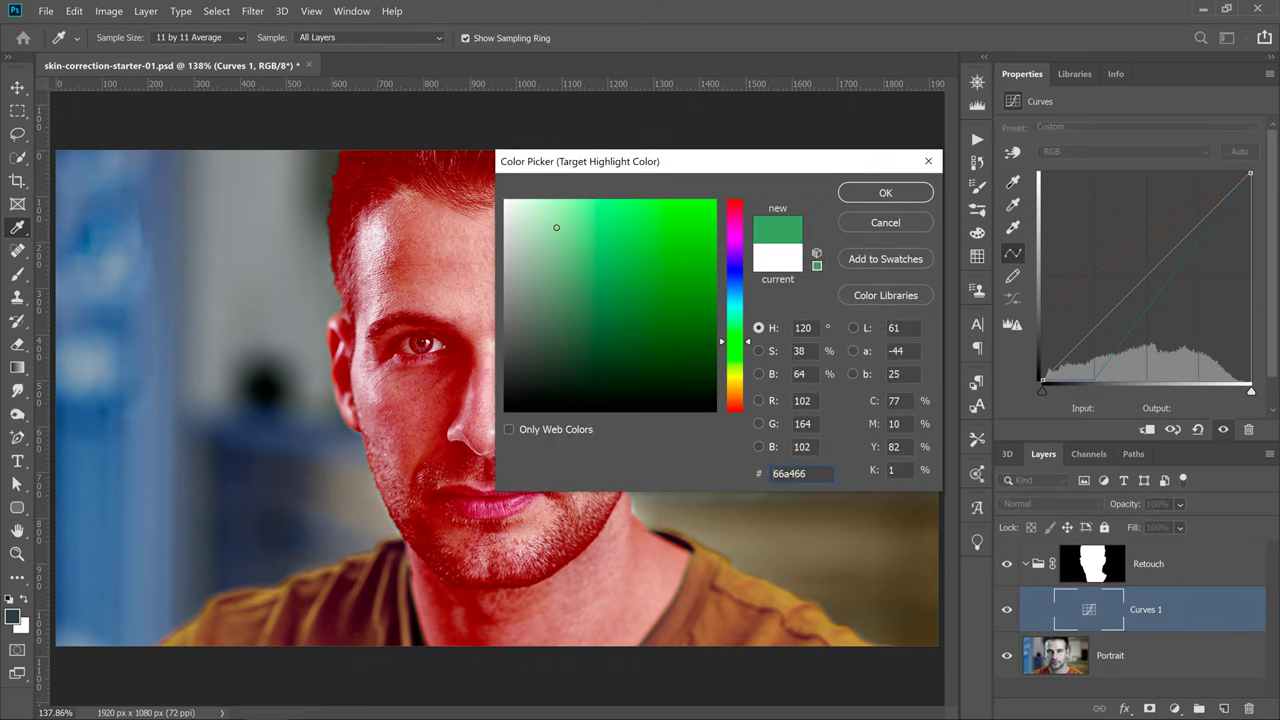
pyautogui.moveTo(602, 223); pyautogui.dragTo(546, 208)
pyautogui.click(880, 193)
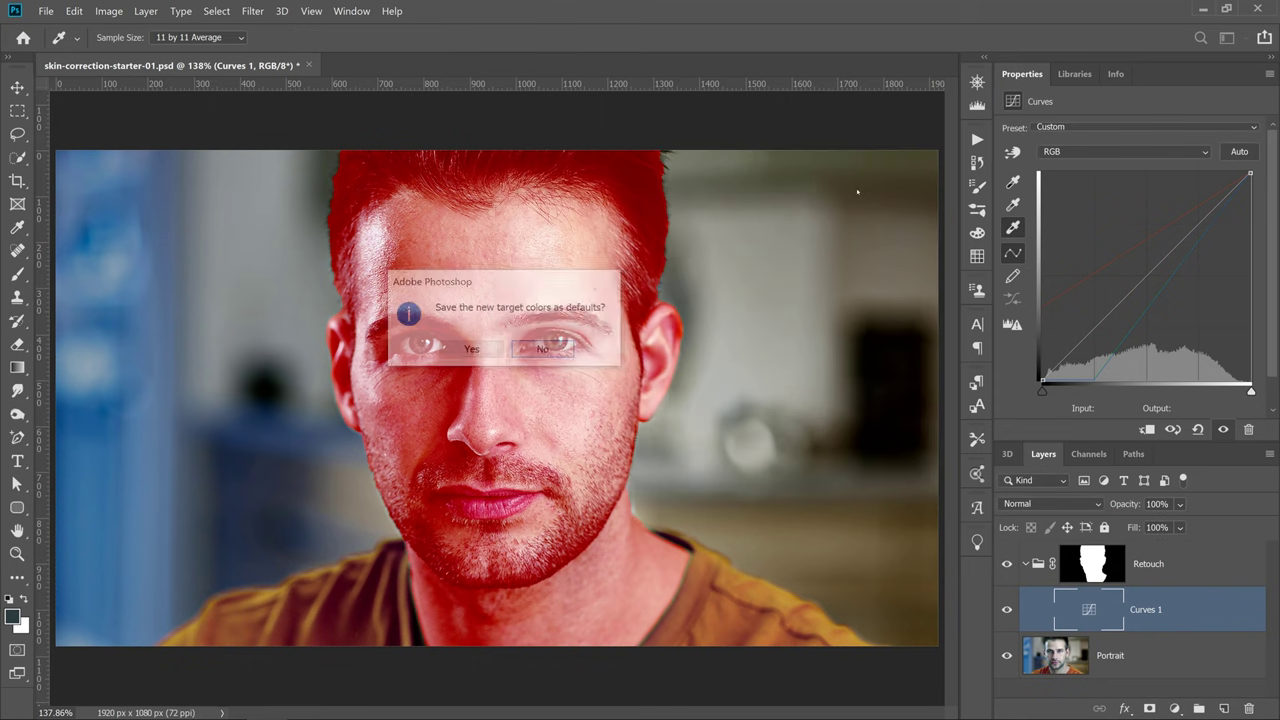
pyautogui.click(544, 350)
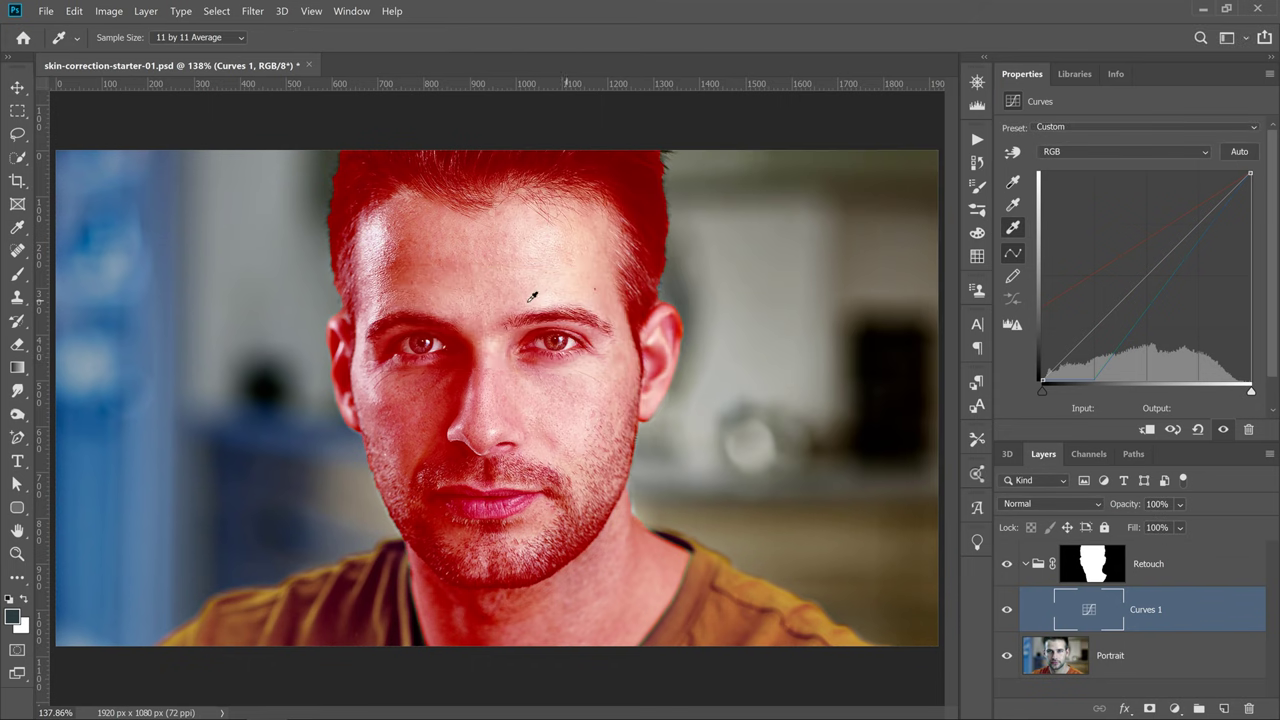
pyautogui.click(380, 234)
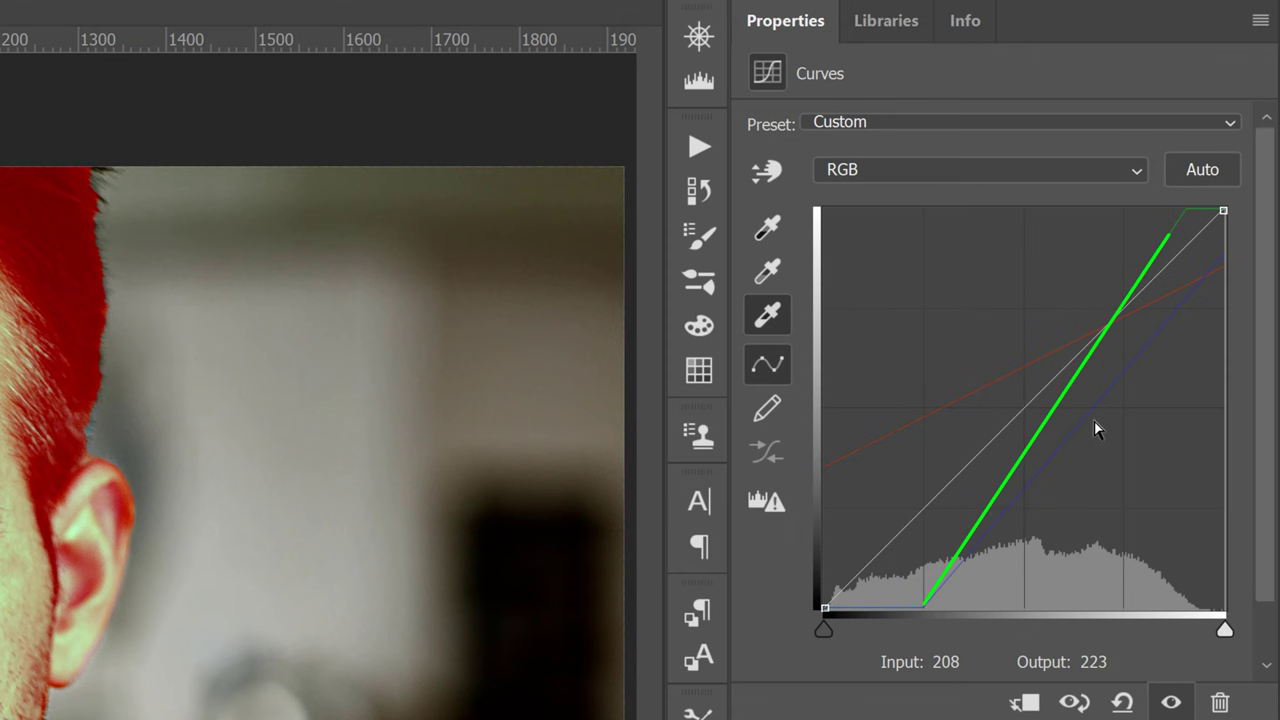
# Examine the Red channel's curve on its own and return to the composite RGB curve.
pyautogui.click(926, 170)
pyautogui.click(923, 222)
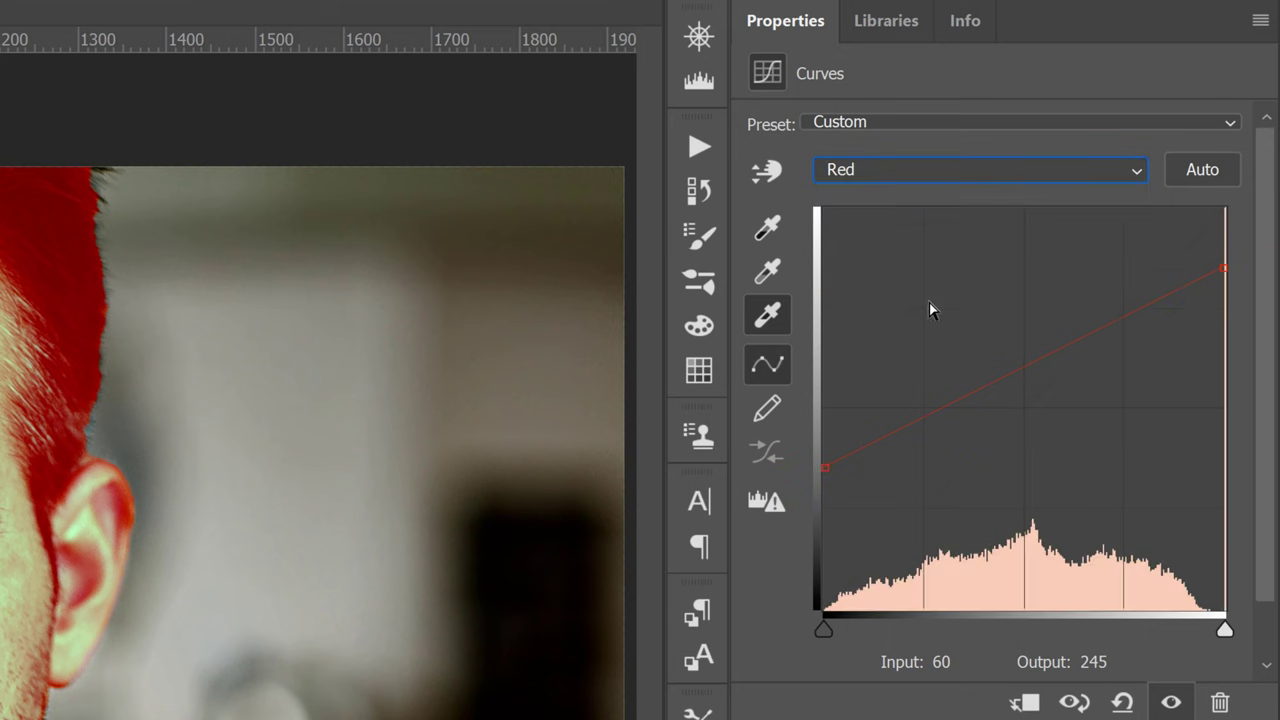
pyautogui.click(902, 167)
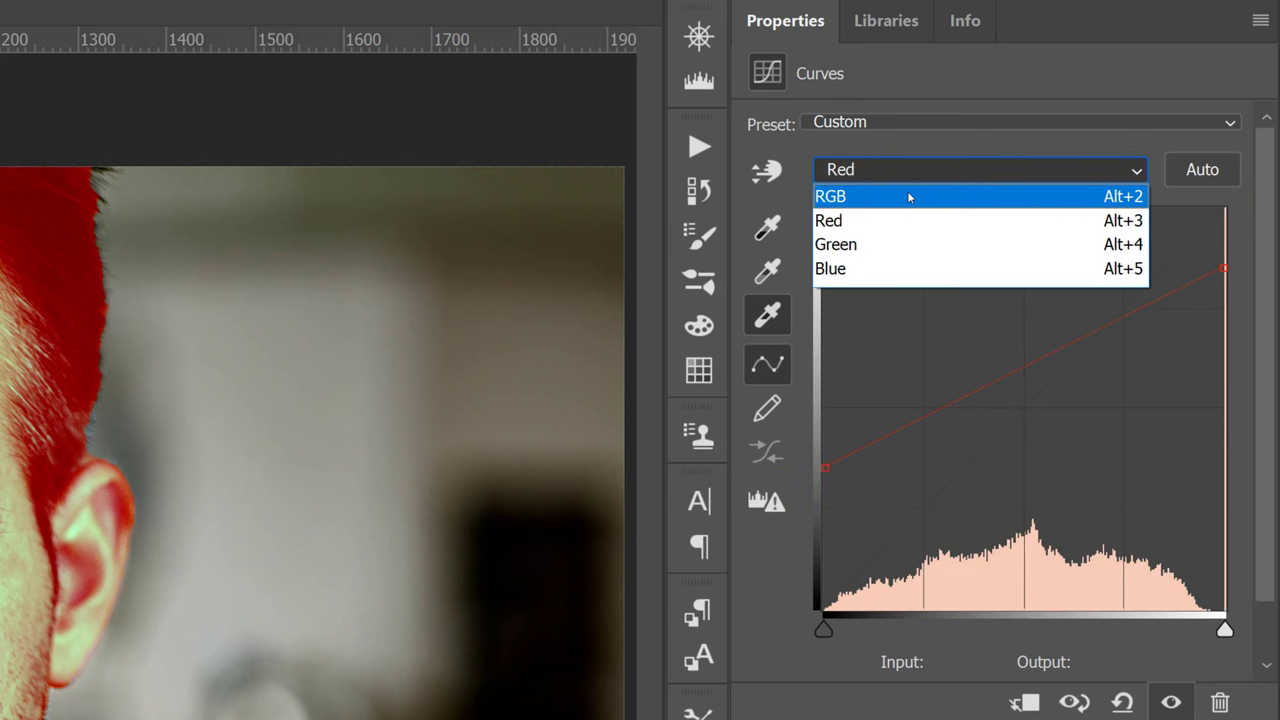
pyautogui.click(907, 194)
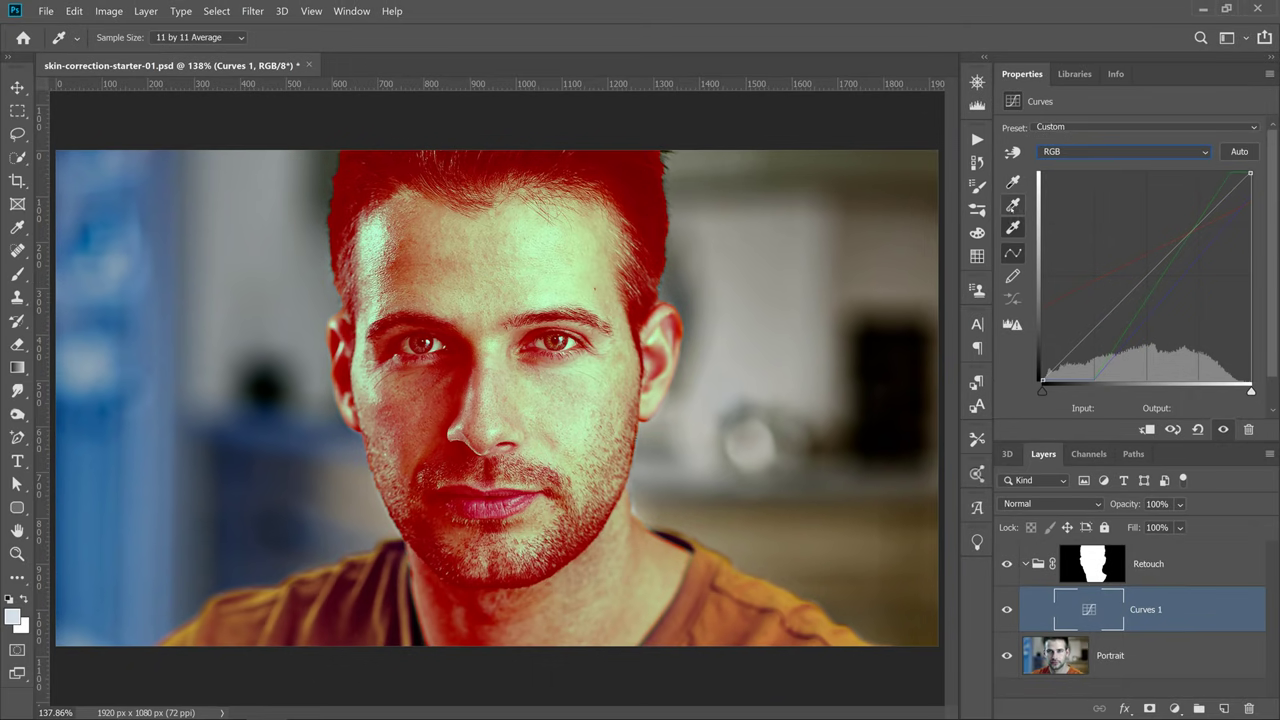
# Sample the pale background wall as gray point, then resample it with the midtone target color set to purple 660578, not saved as default.
pyautogui.click(767, 271)
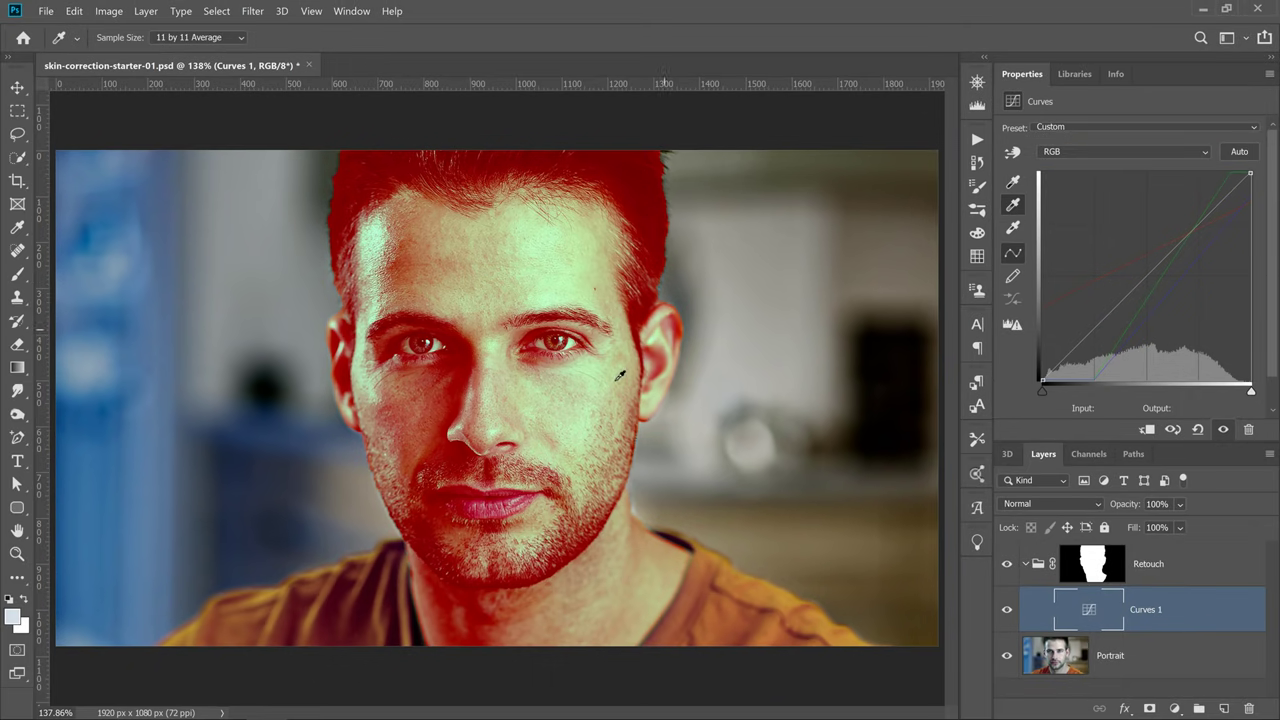
pyautogui.click(750, 332)
pyautogui.doubleClick(1012, 205)
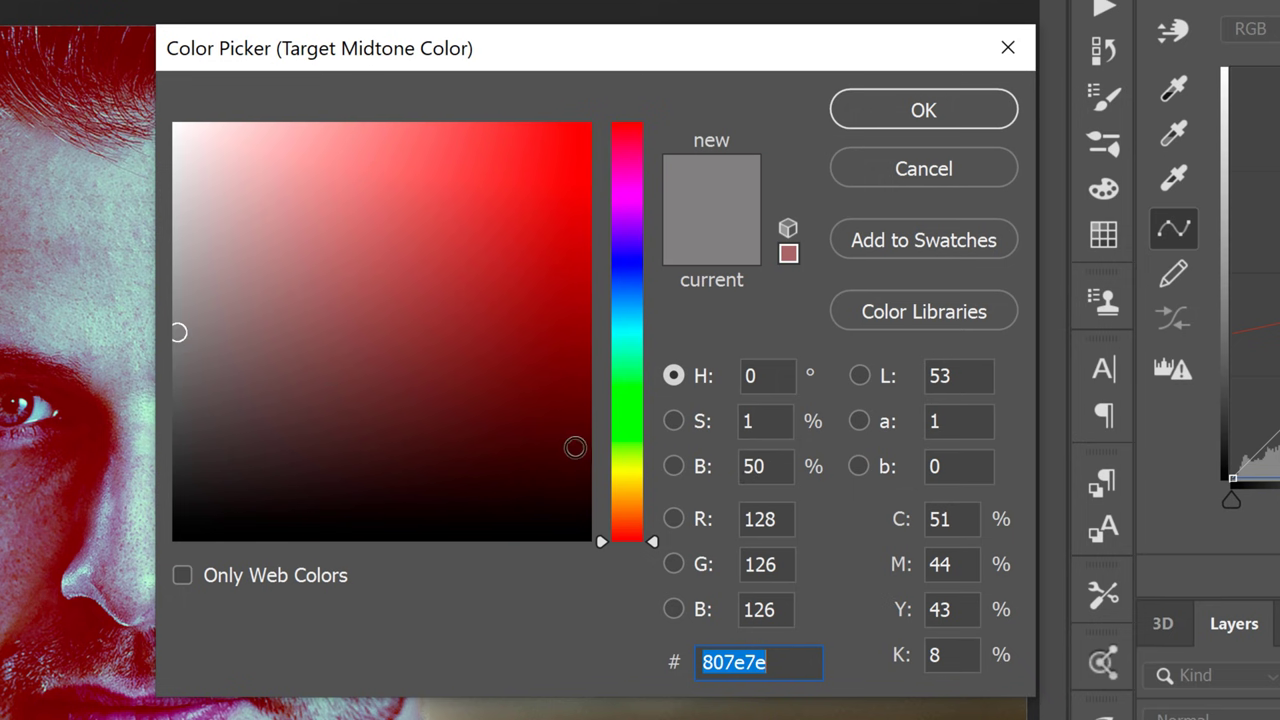
pyautogui.click(631, 210)
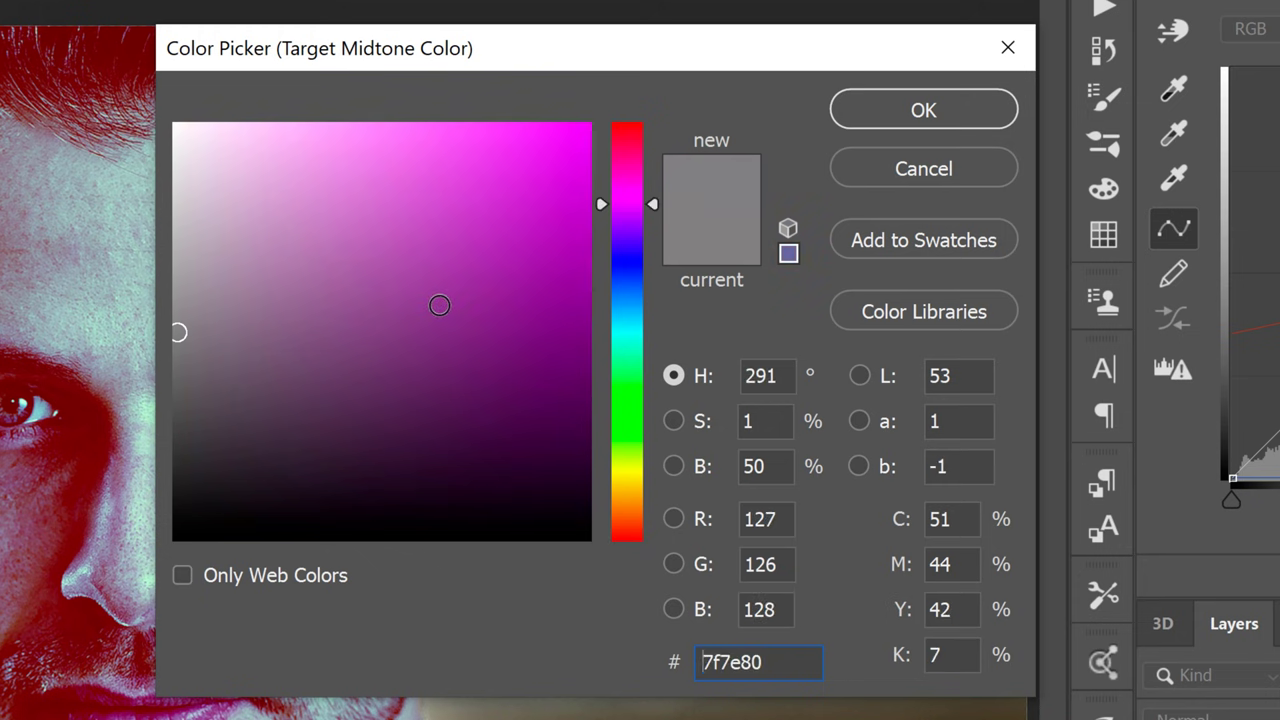
pyautogui.moveTo(560, 343); pyautogui.dragTo(575, 345)
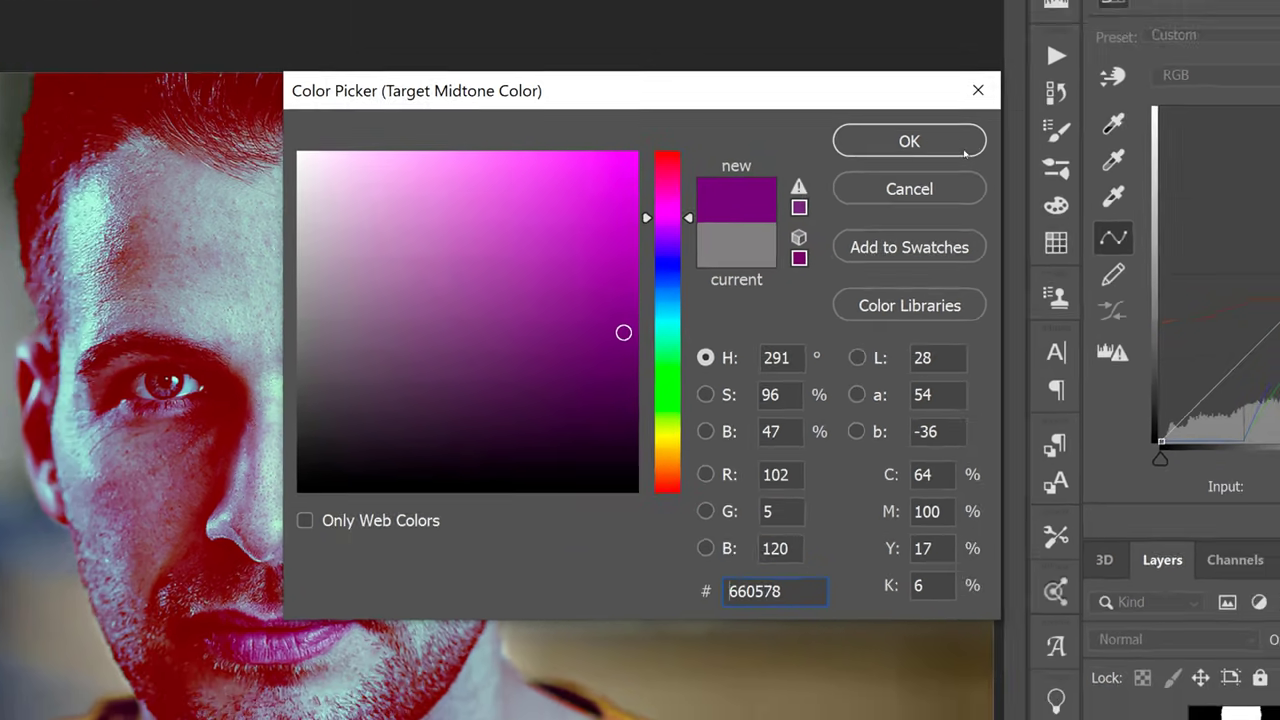
pyautogui.click(965, 152)
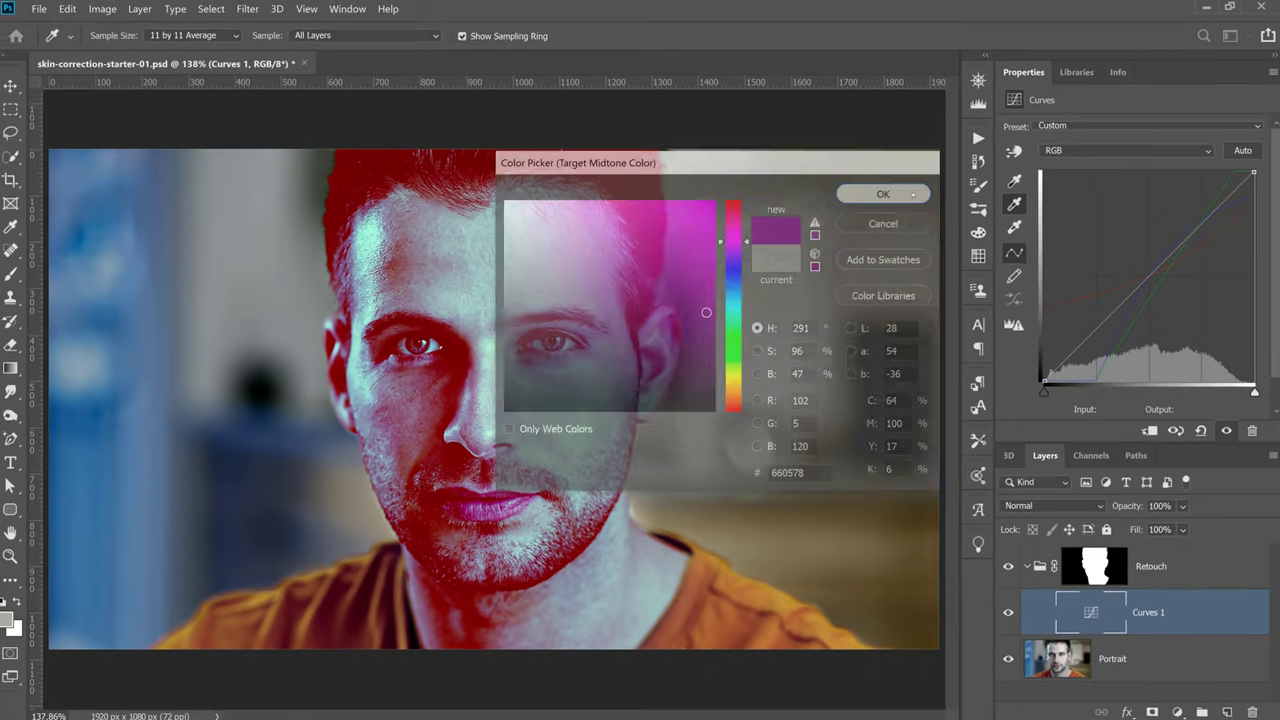
pyautogui.click(543, 350)
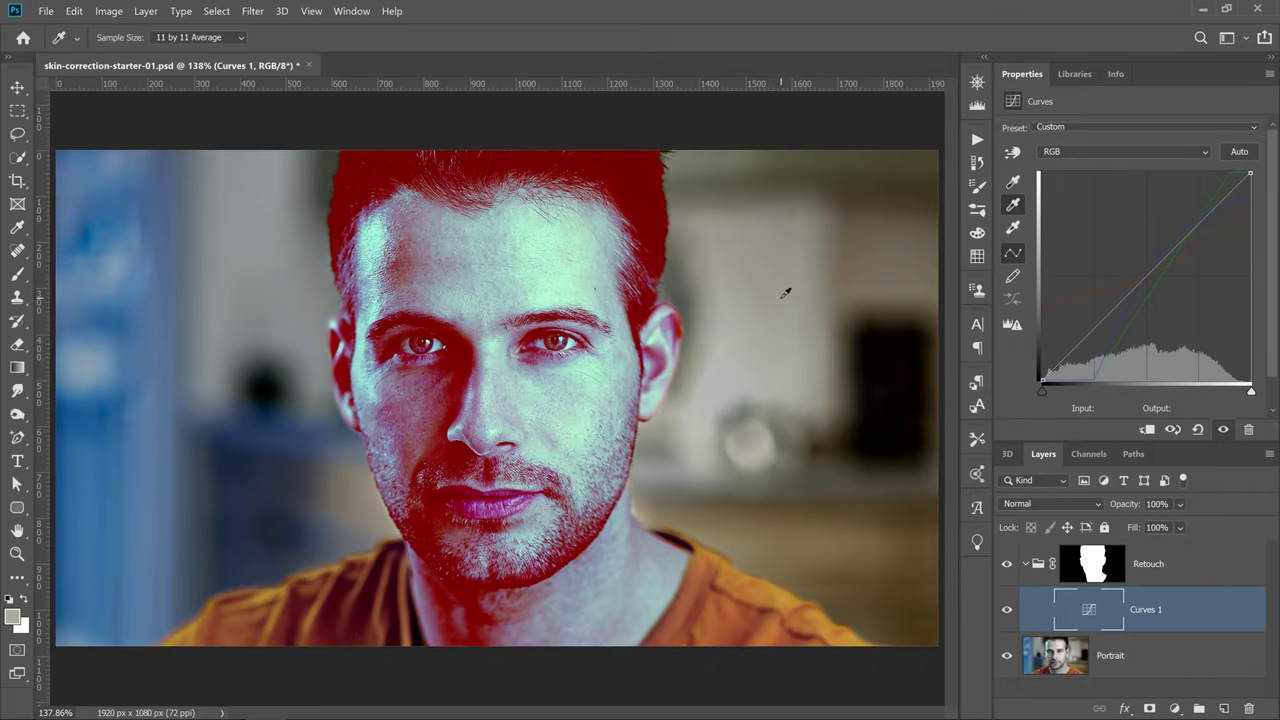
pyautogui.click(737, 325)
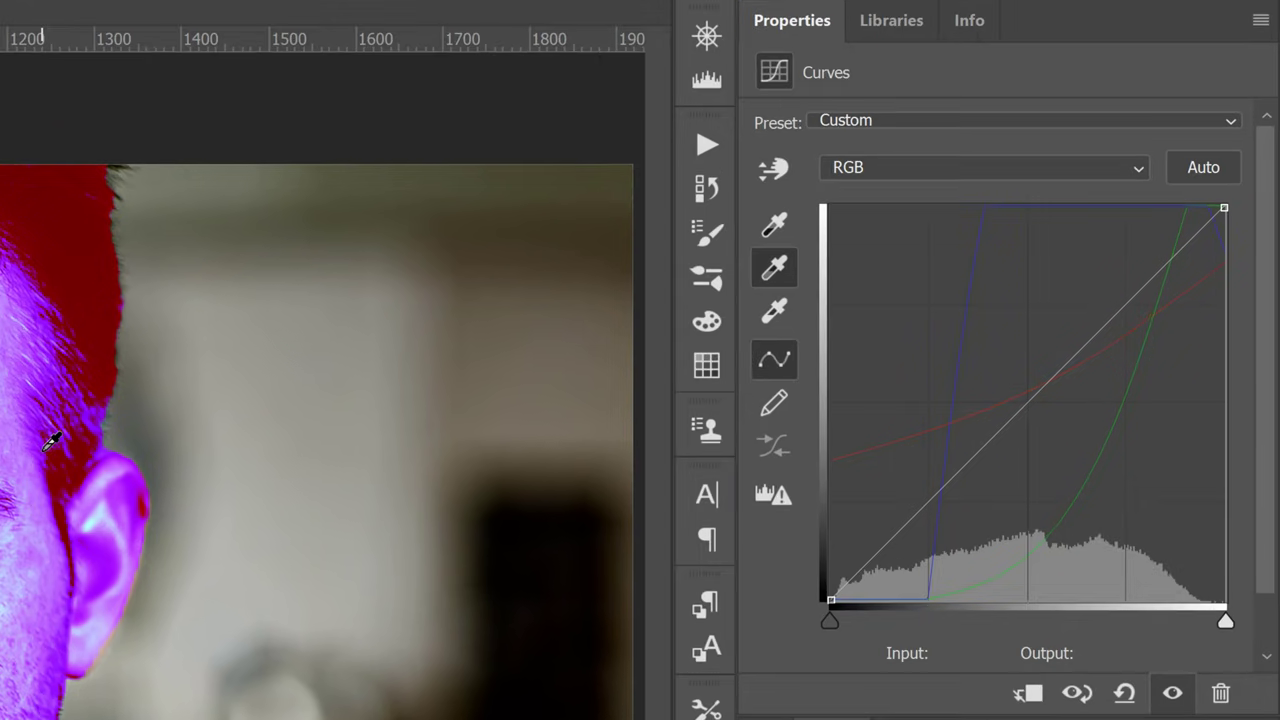
# Reset the Curves adjustment to its default settings.
pyautogui.click(1126, 697)
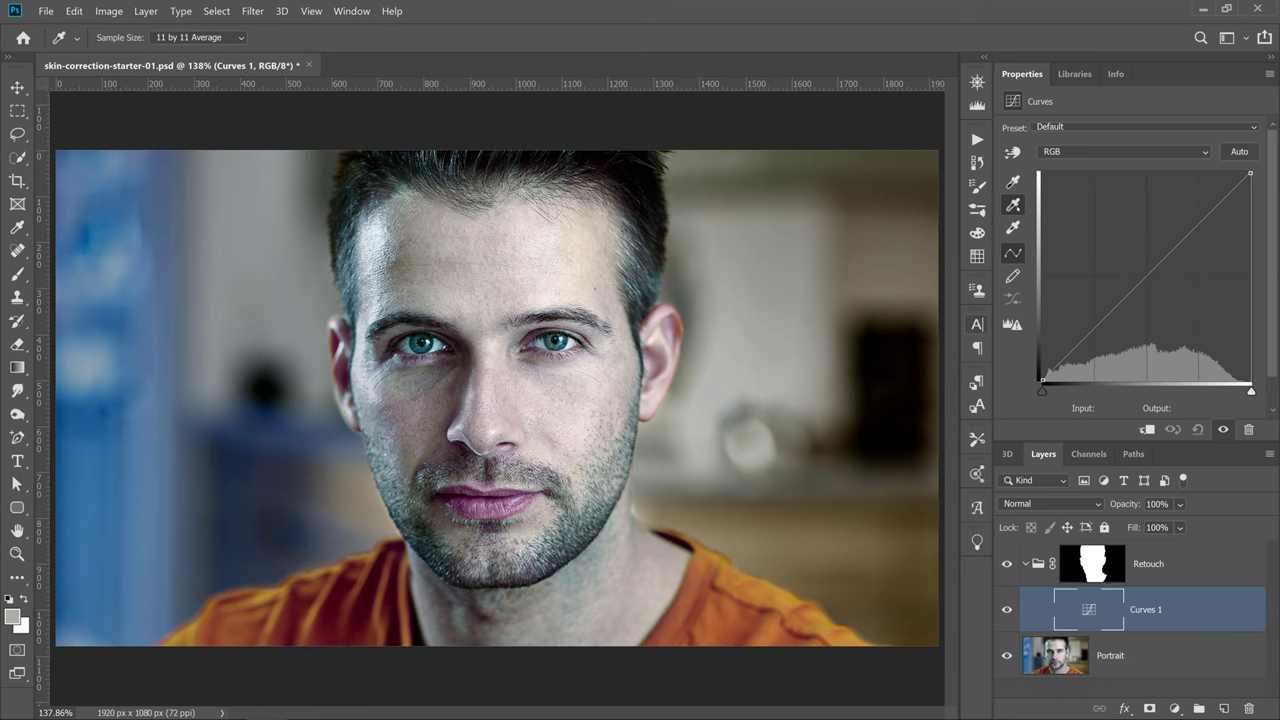
pyautogui.doubleClick(1012, 204)
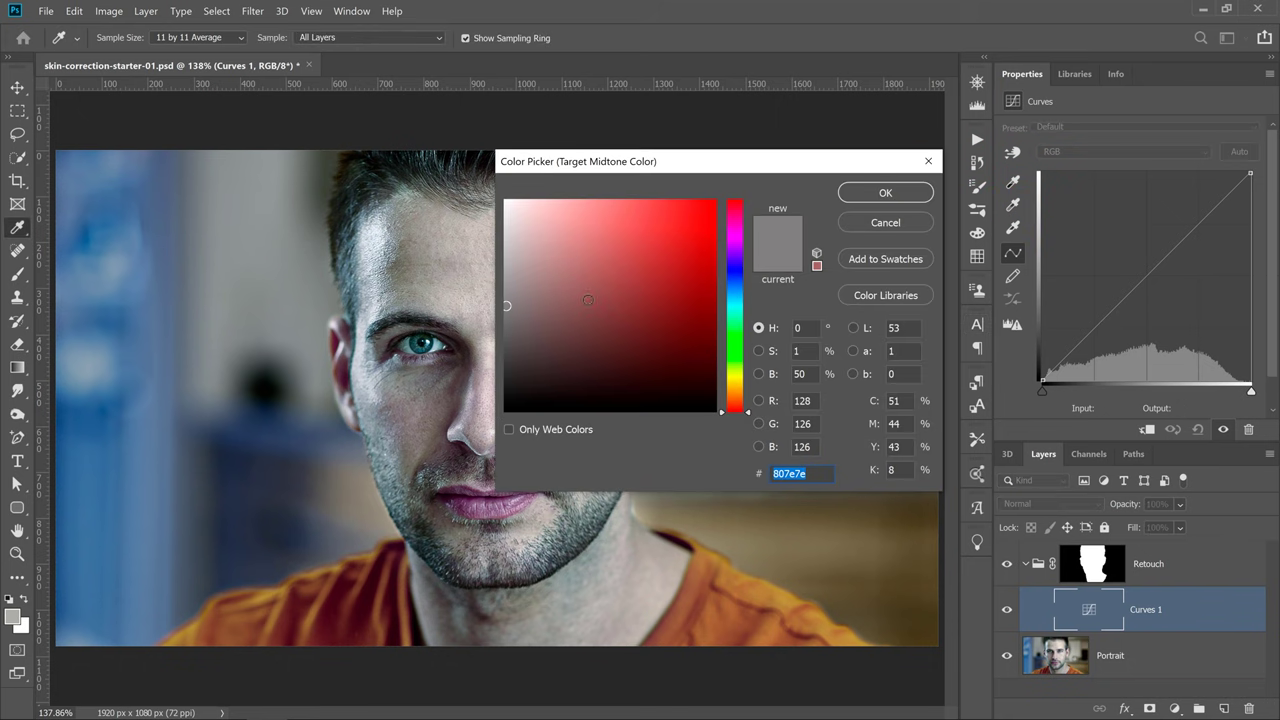
pyautogui.moveTo(620, 330); pyautogui.dragTo(544, 215)
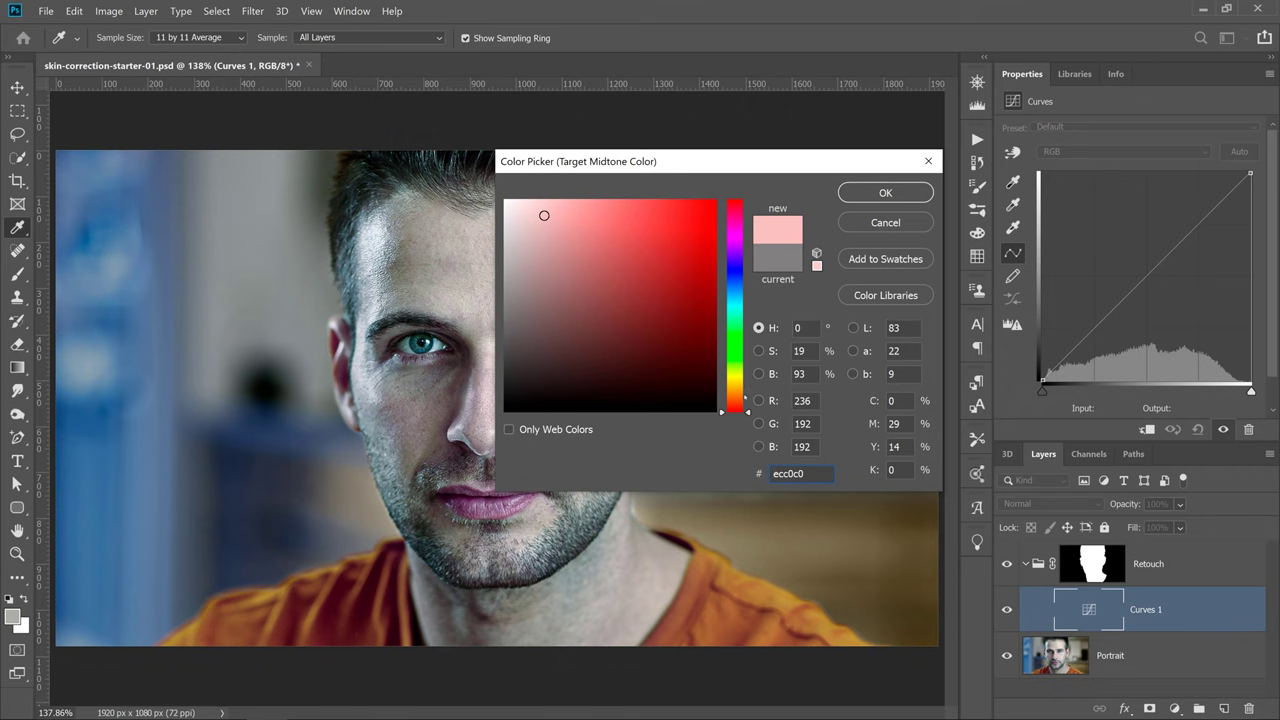
pyautogui.write('746b52')
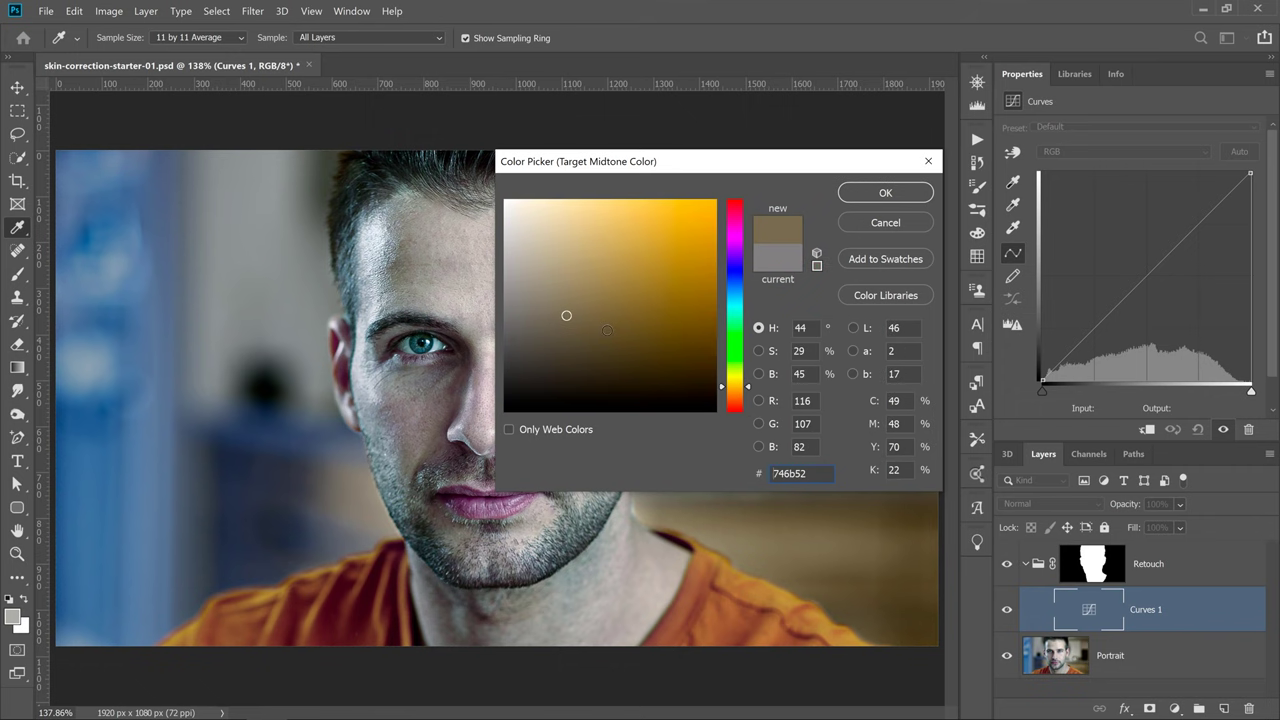
pyautogui.click(870, 222)
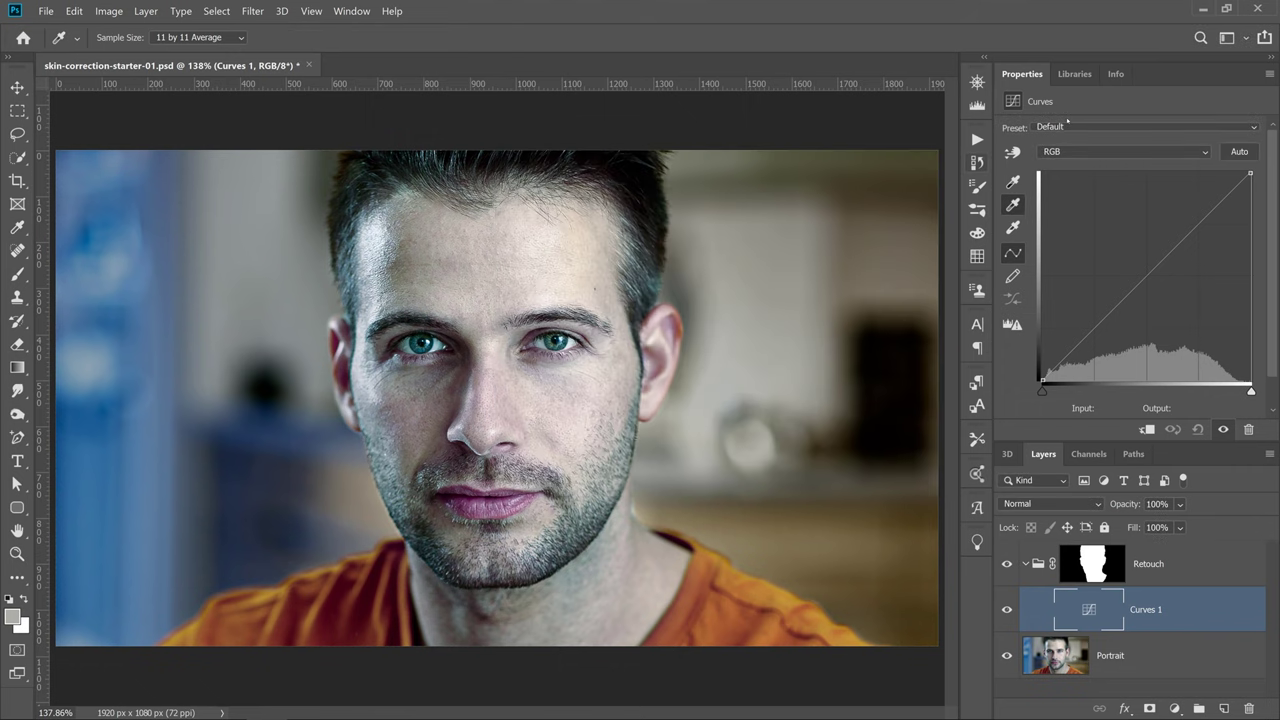
# Make Skin Tone 5 from the Skin Tones library the foreground color and look up its hex code.
pyautogui.click(1074, 74)
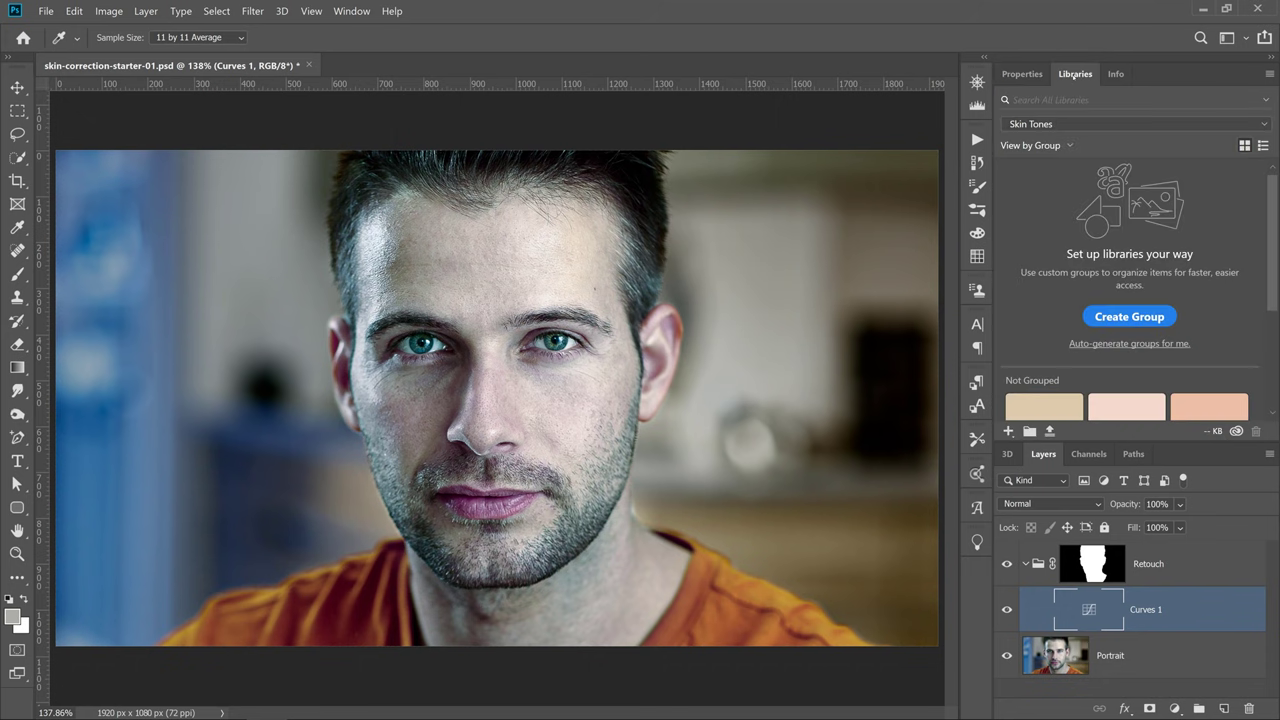
pyautogui.scroll(-3, 1276, 231)
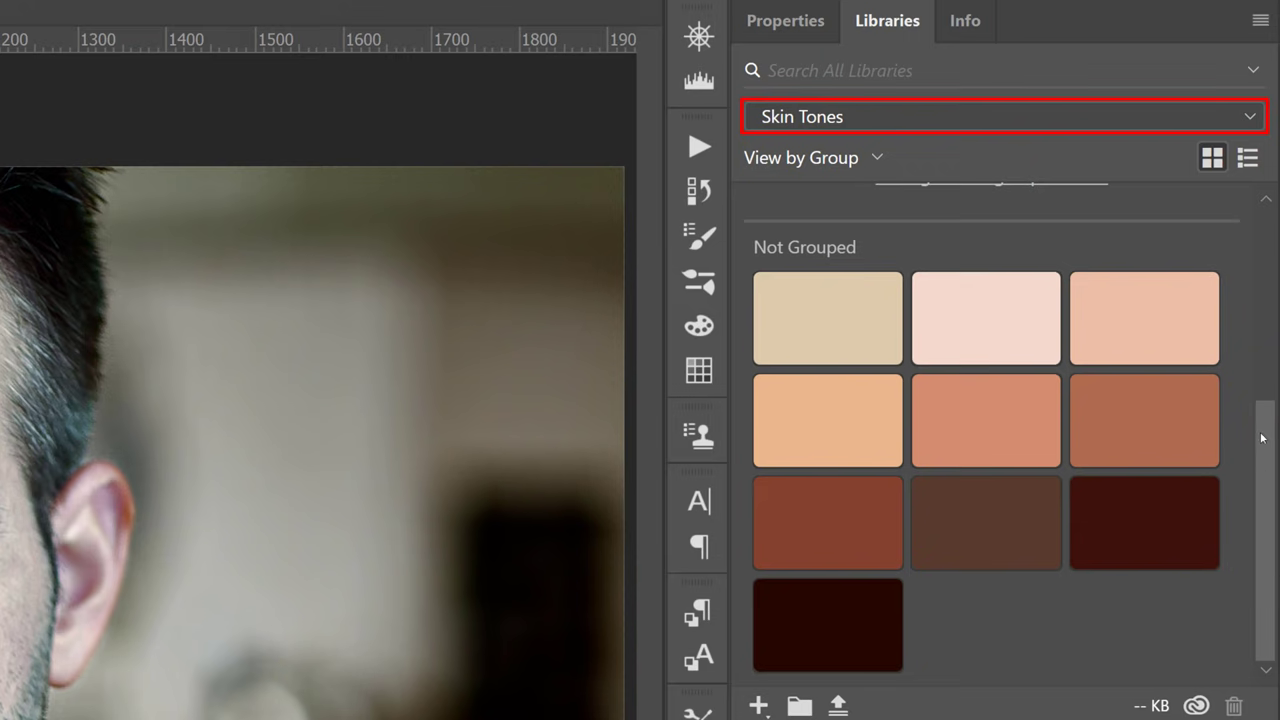
pyautogui.scroll(5, 1262, 437)
pyautogui.scroll(-5, 1262, 437)
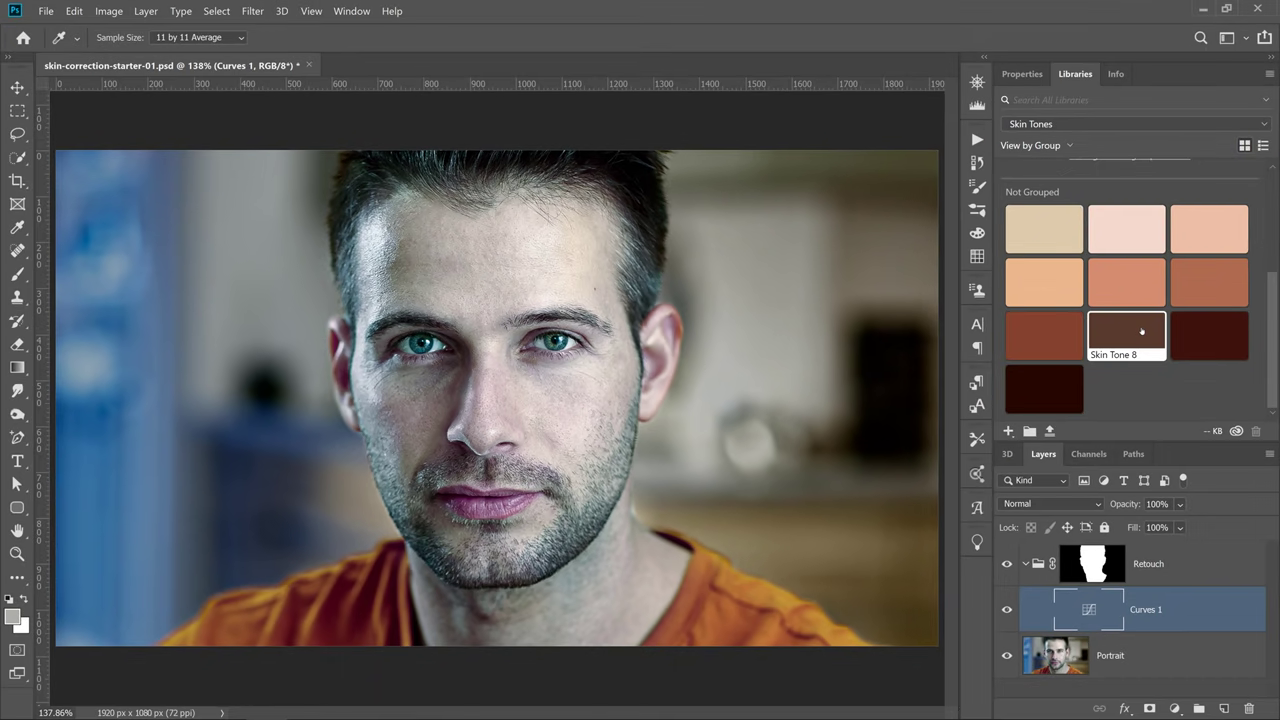
pyautogui.click(1130, 280)
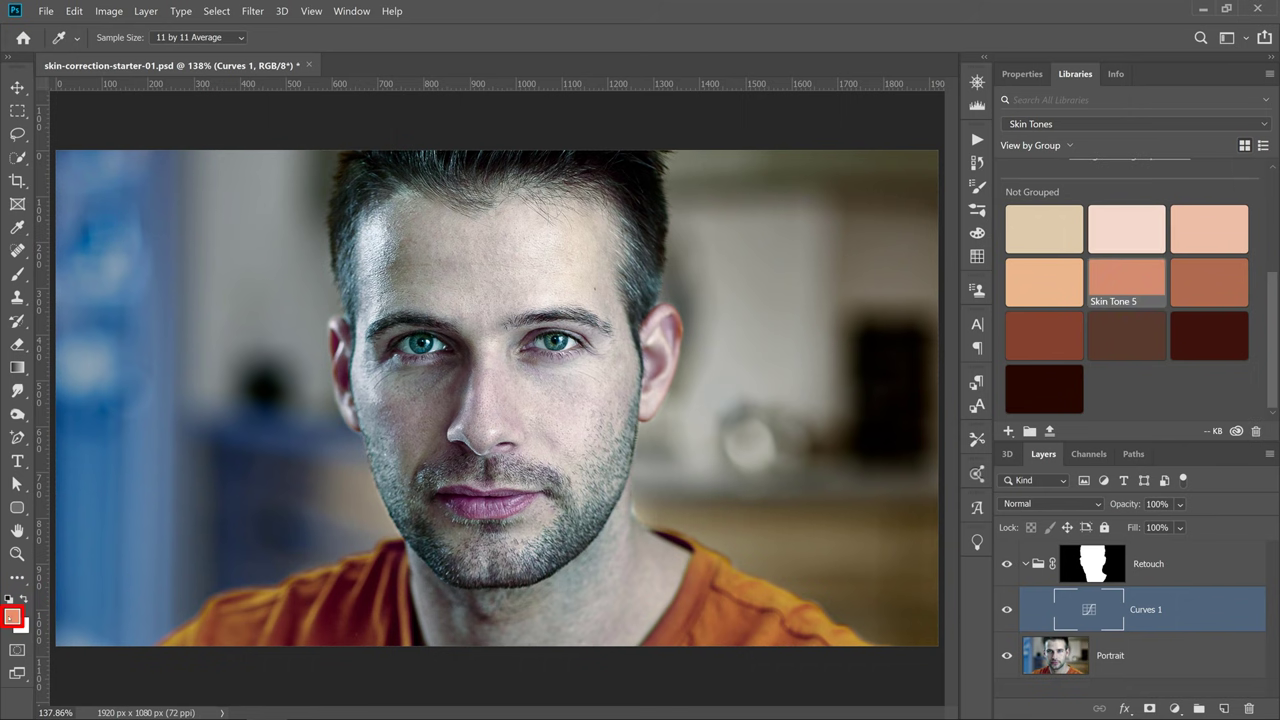
pyautogui.click(12, 617)
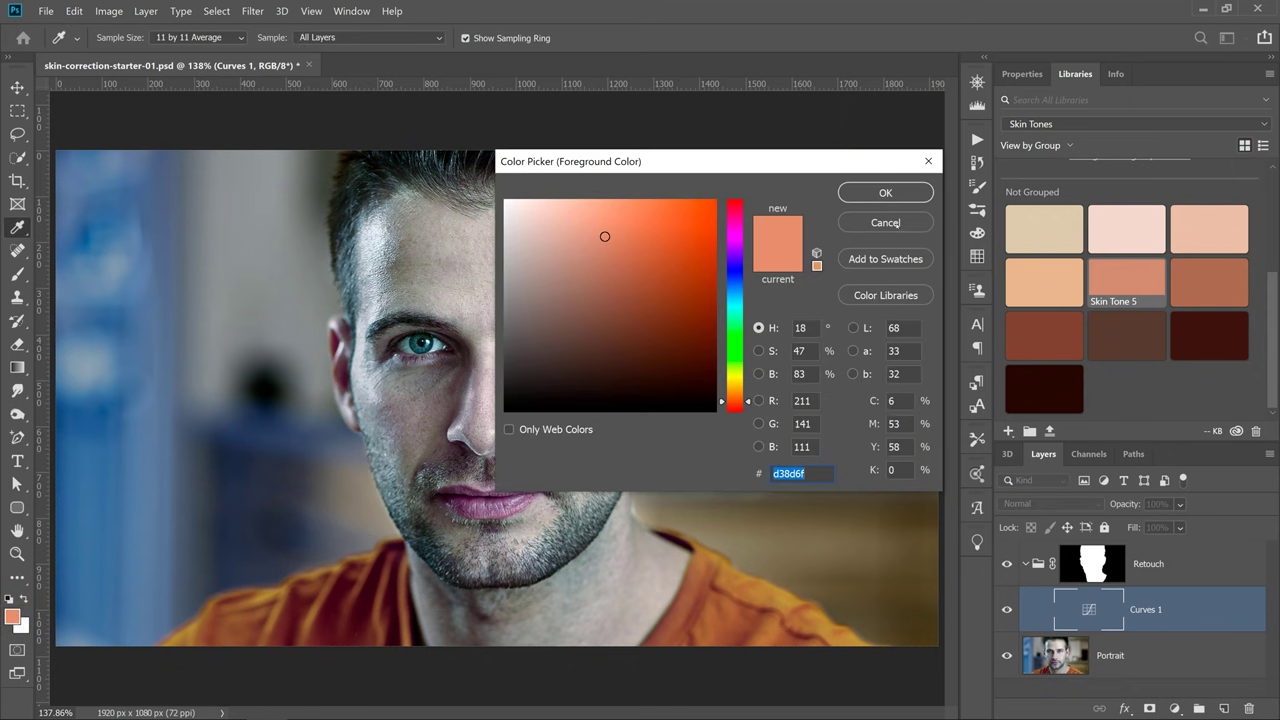
pyautogui.click(885, 222)
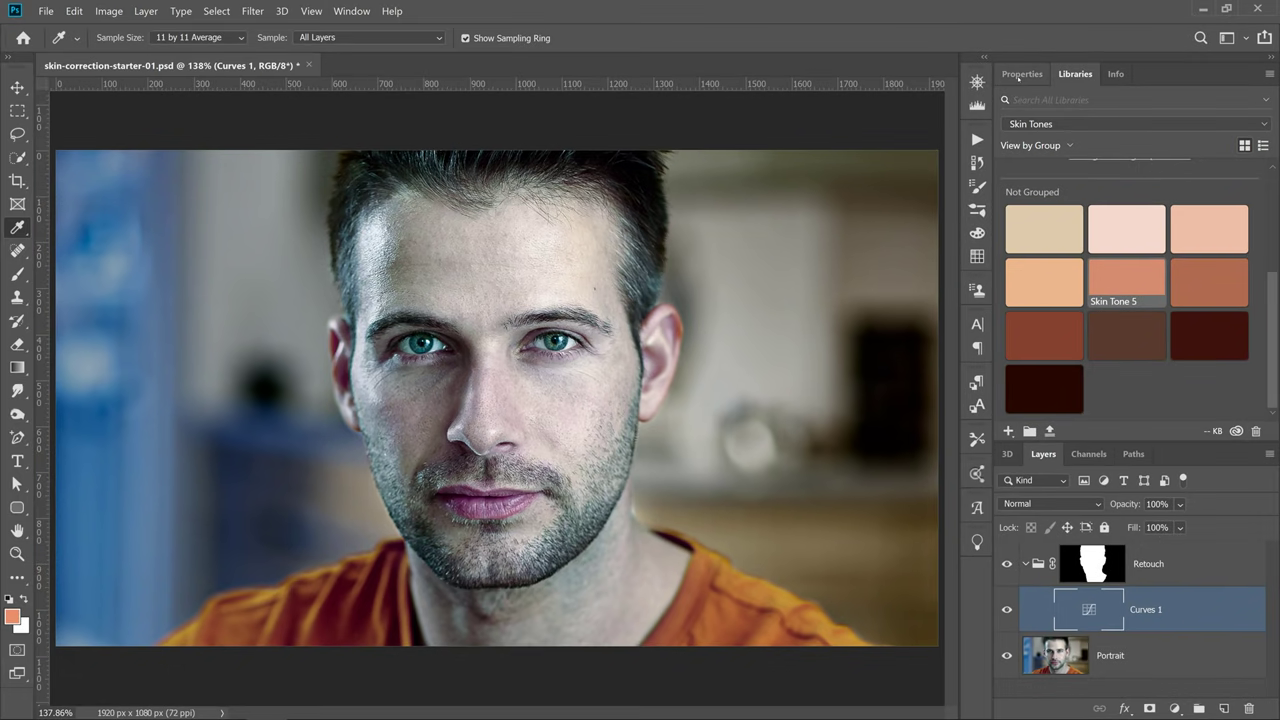
# Set the gray eyedropper's target color to d38d6f without saving it as default, and sample a midtone of the skin near the nose.
pyautogui.click(1020, 74)
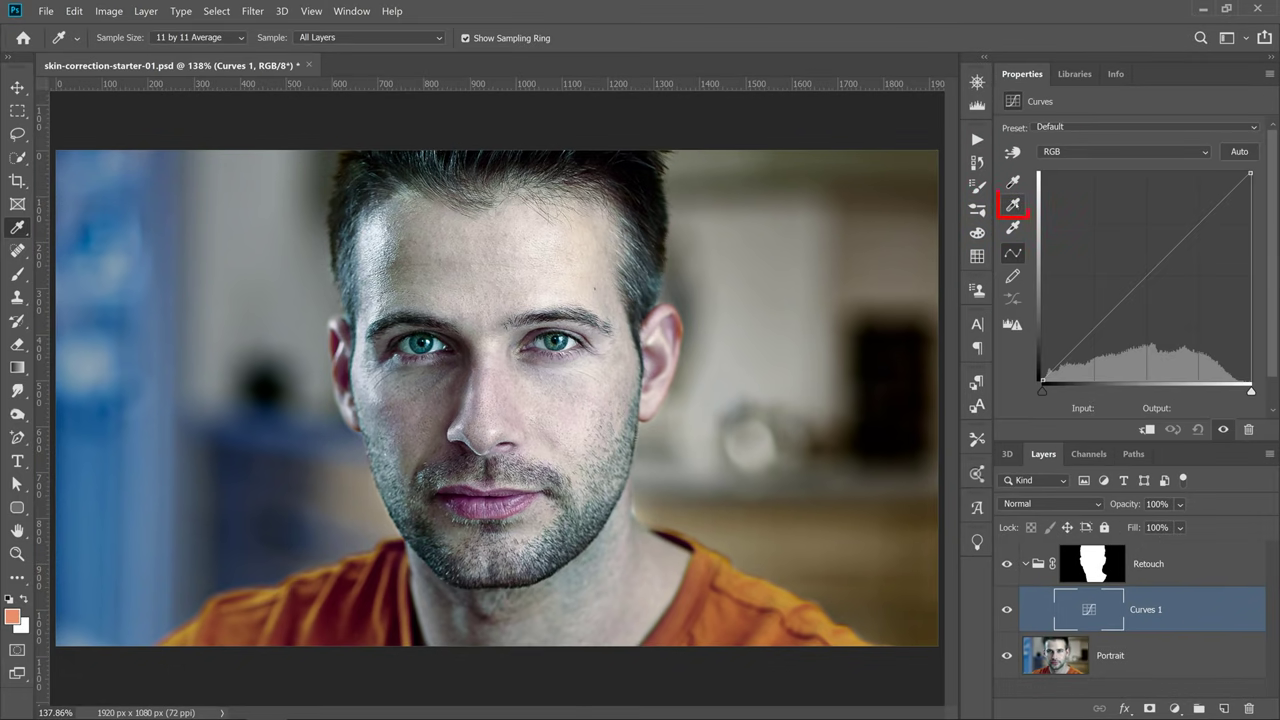
pyautogui.doubleClick(1013, 205)
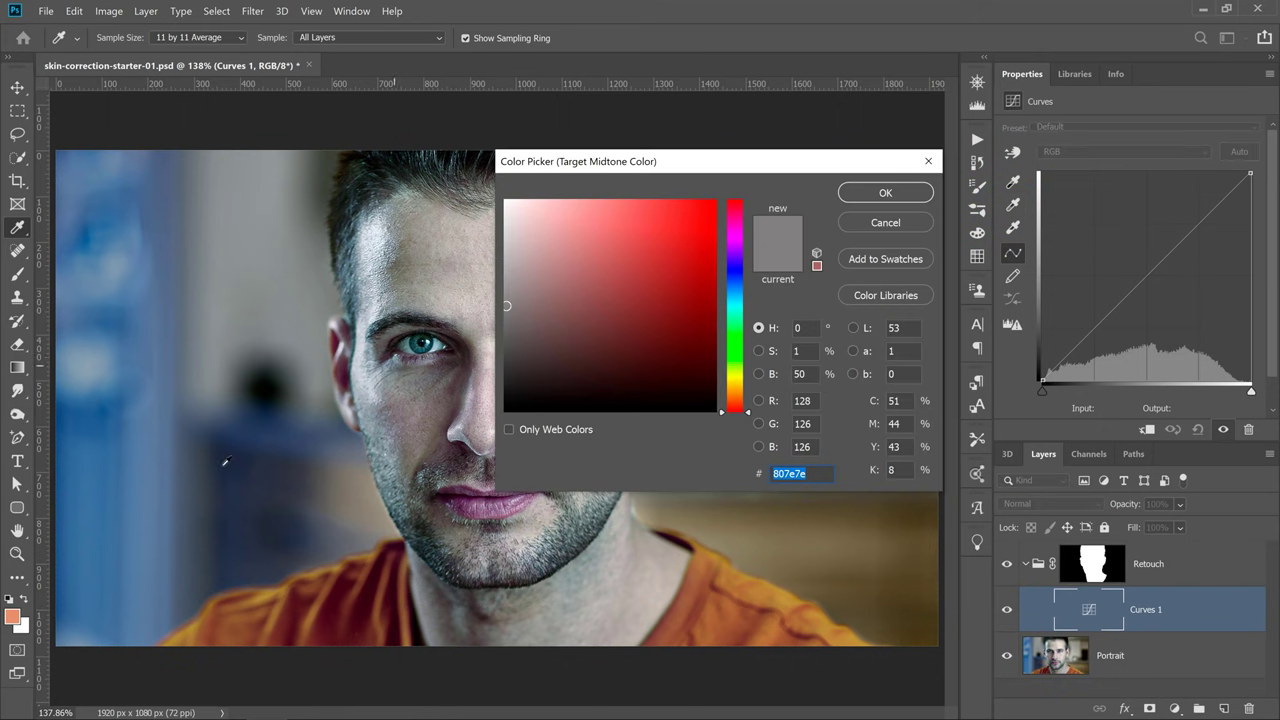
pyautogui.write('d38d6f')
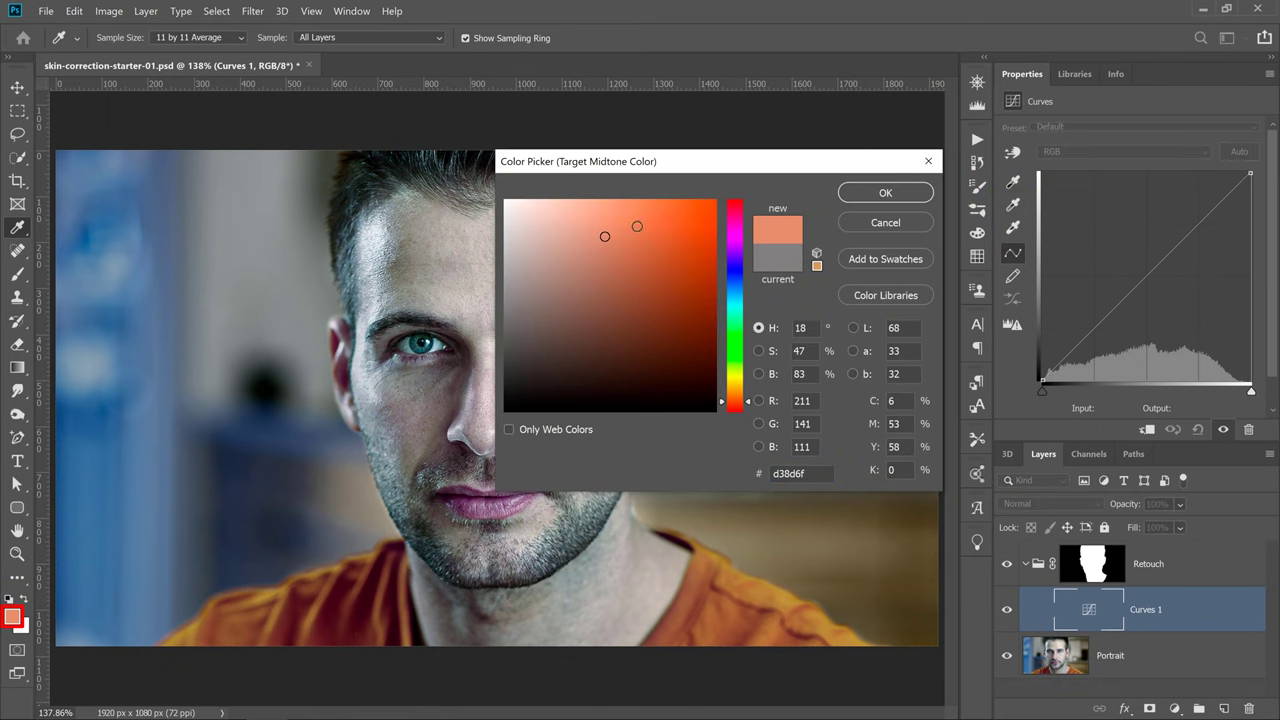
pyautogui.press('Return')
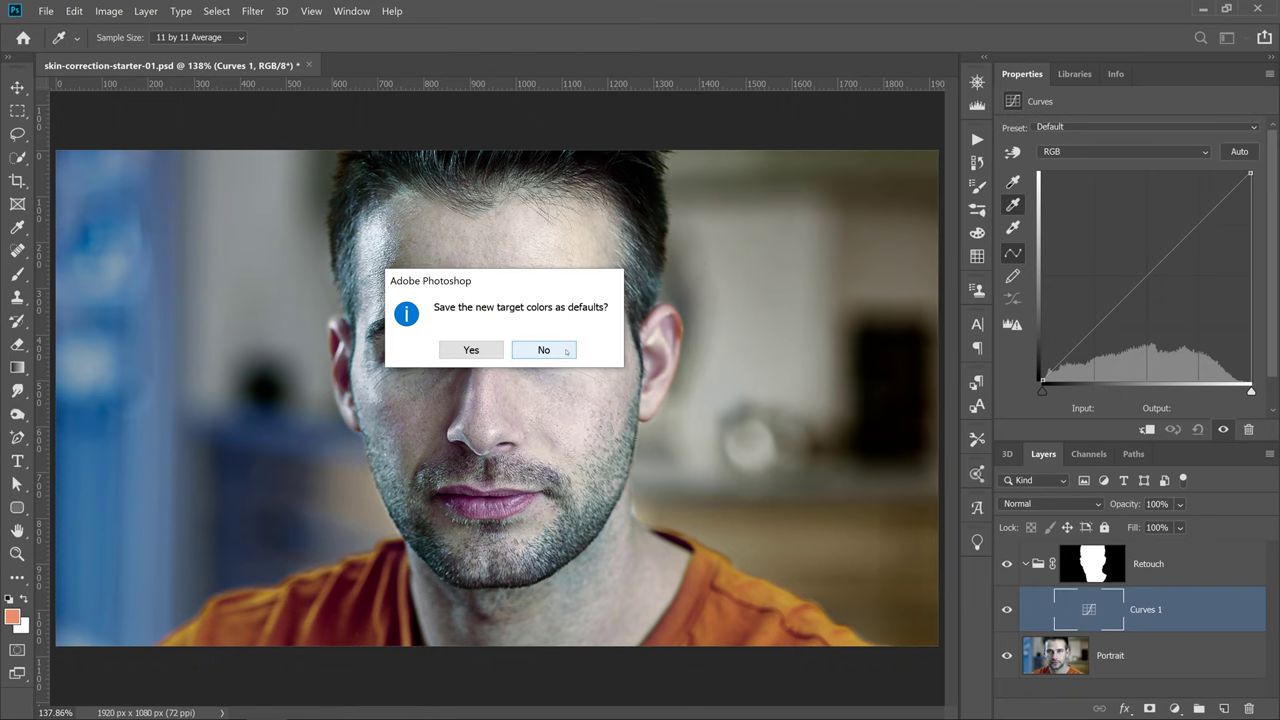
pyautogui.click(570, 350)
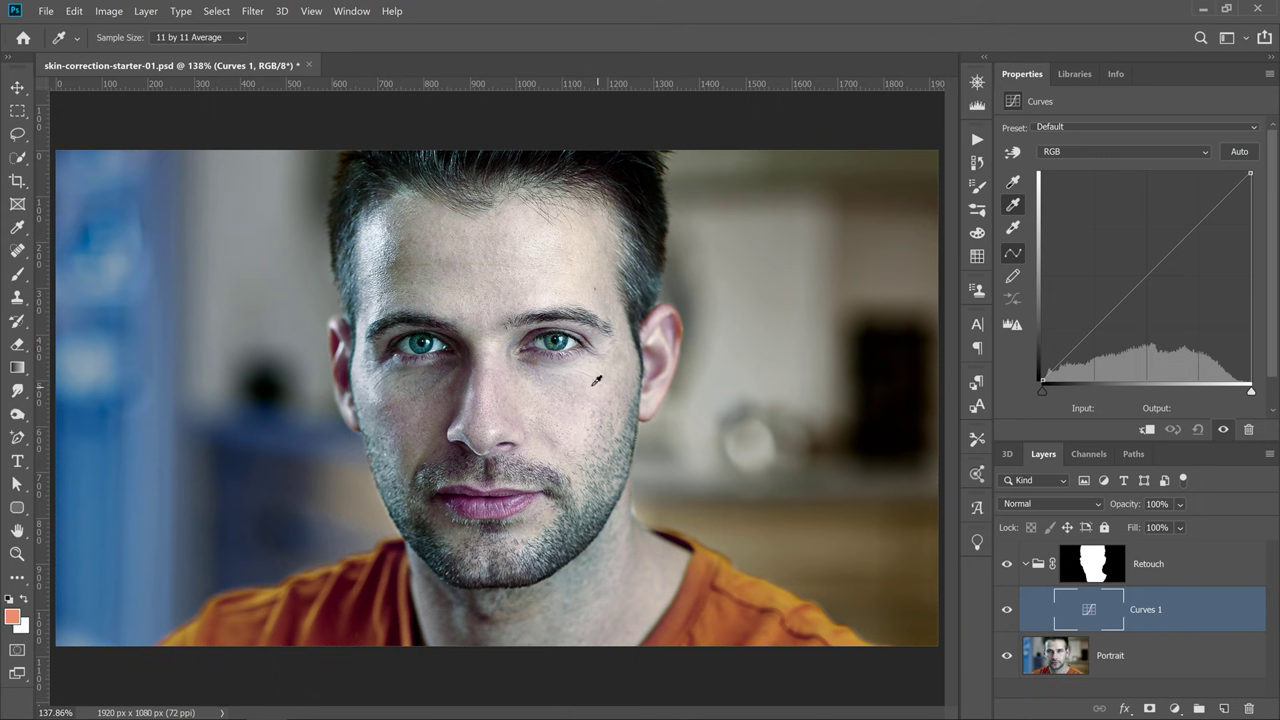
pyautogui.click(500, 417)
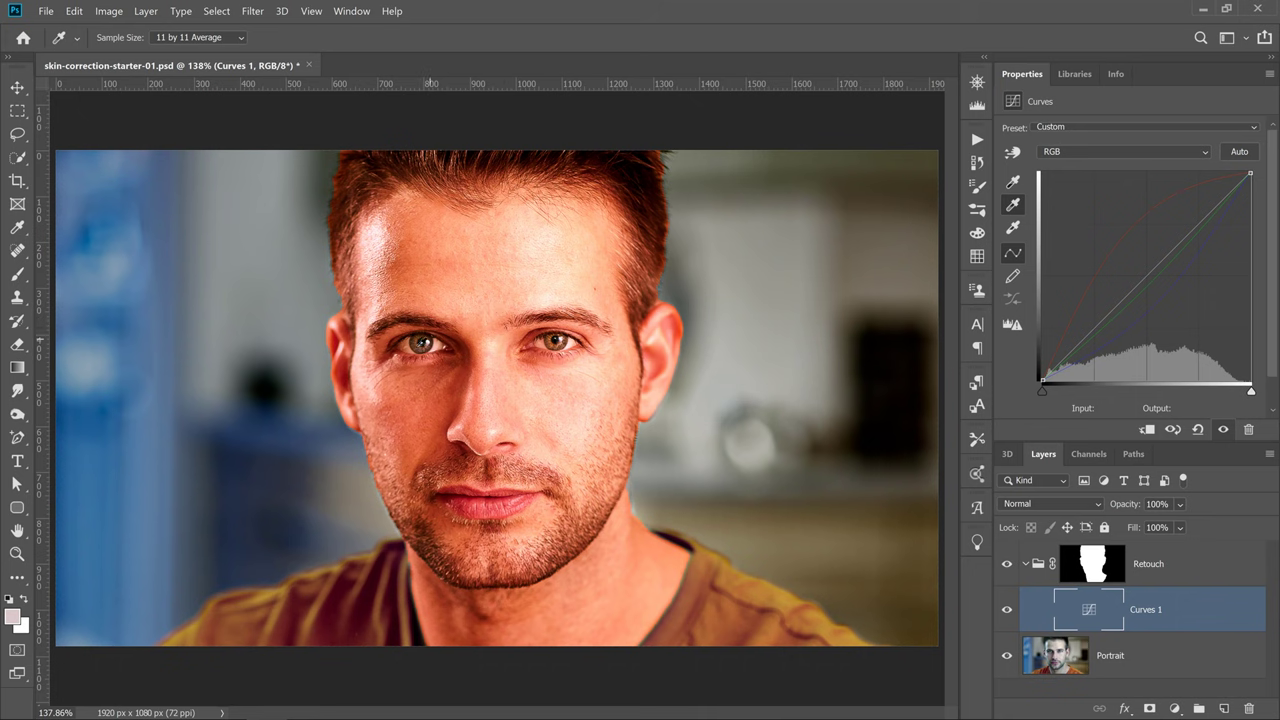
# Paint both irises black on the Retouch group's layer mask with a small soft brush, reducing its size to 20.
pyautogui.click(1100, 572)
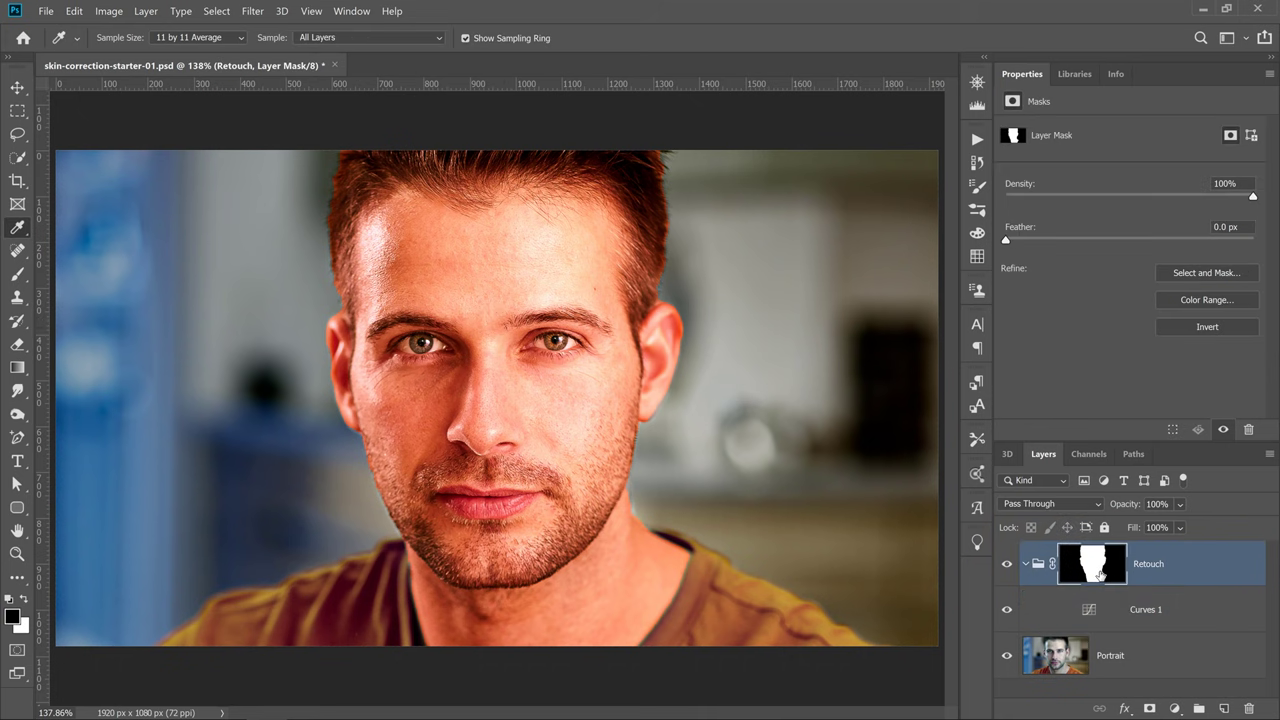
pyautogui.press('b')
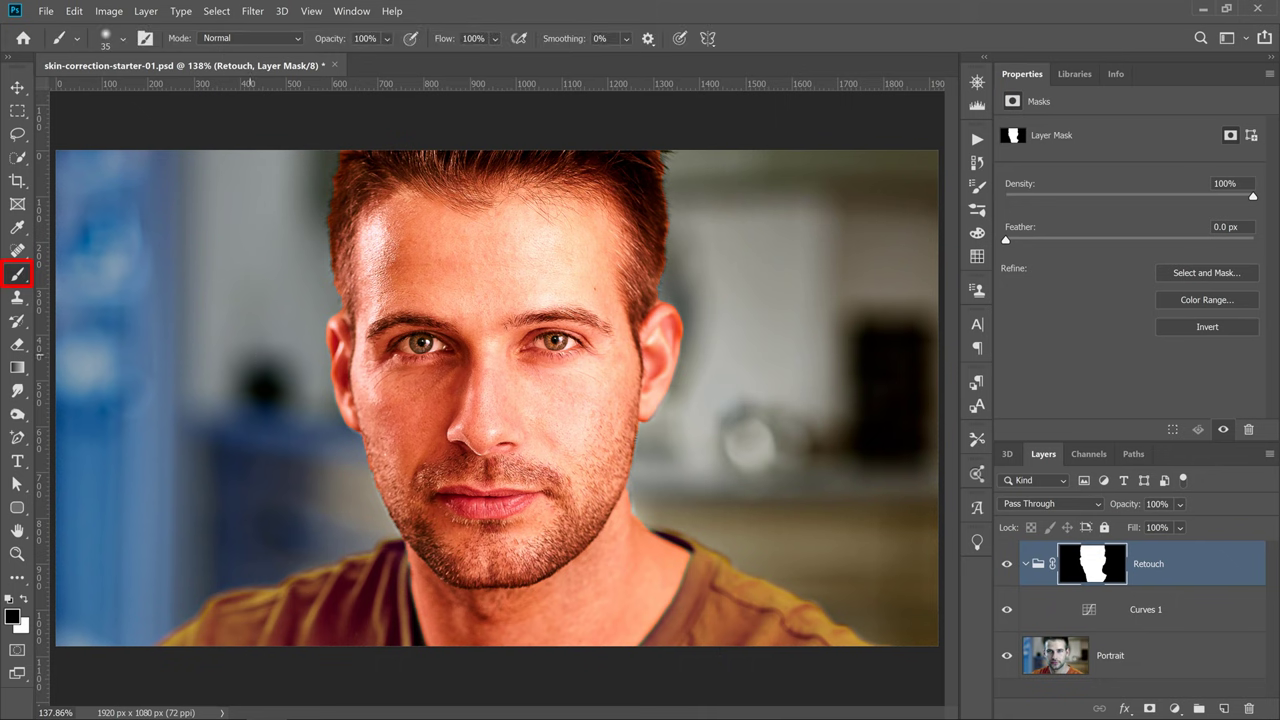
pyautogui.moveTo(428, 346)
pyautogui.mouseDown()
pyautogui.moveTo(402, 345)
pyautogui.moveTo(440, 345)
pyautogui.mouseUp()
pyautogui.moveTo(528, 345)
pyautogui.mouseDown()
pyautogui.moveTo(570, 341)
pyautogui.moveTo(532, 343)
pyautogui.mouseUp()
pyautogui.press('[')
pyautogui.press('[')
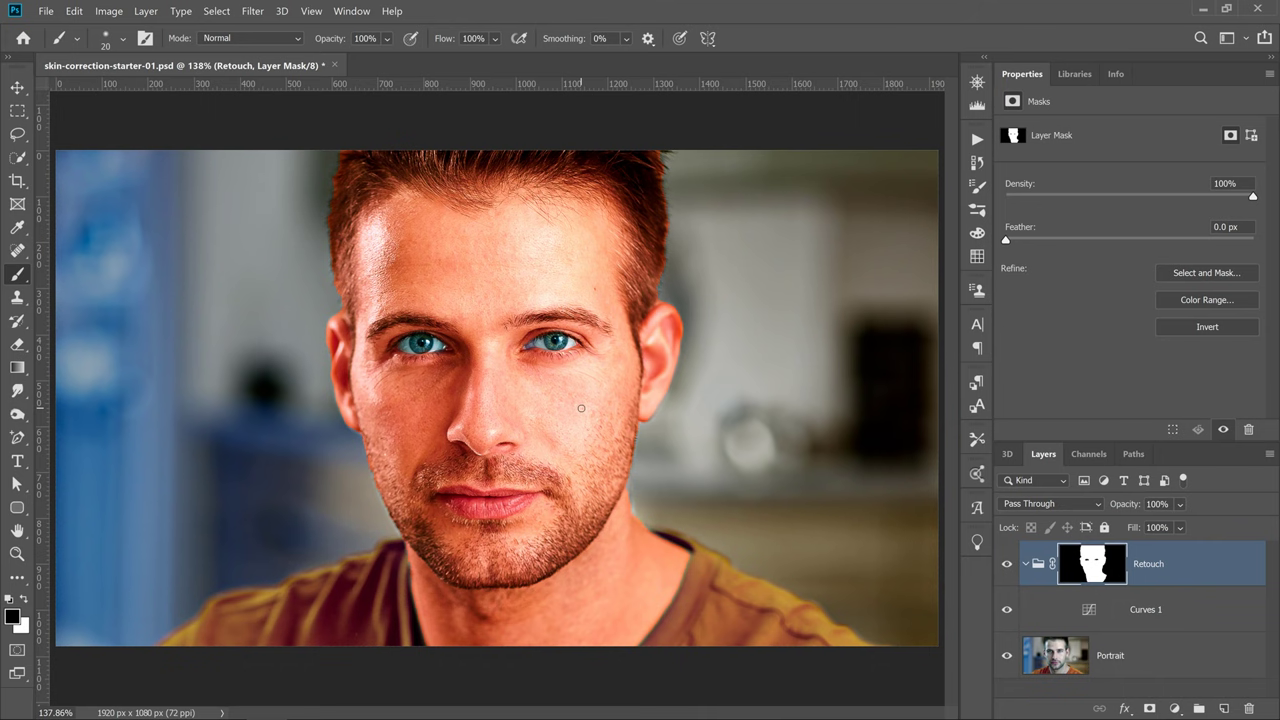
# Paint both irises back to white on the Retouch group's layer mask with a soft brush enlarged to 150.
pyautogui.press(']')
pyautogui.press(']')
pyautogui.press(']')
pyautogui.press(']')
pyautogui.press(']')
pyautogui.press(']')
pyautogui.press(']')
pyautogui.press(']')
pyautogui.press(']')
pyautogui.press(']')
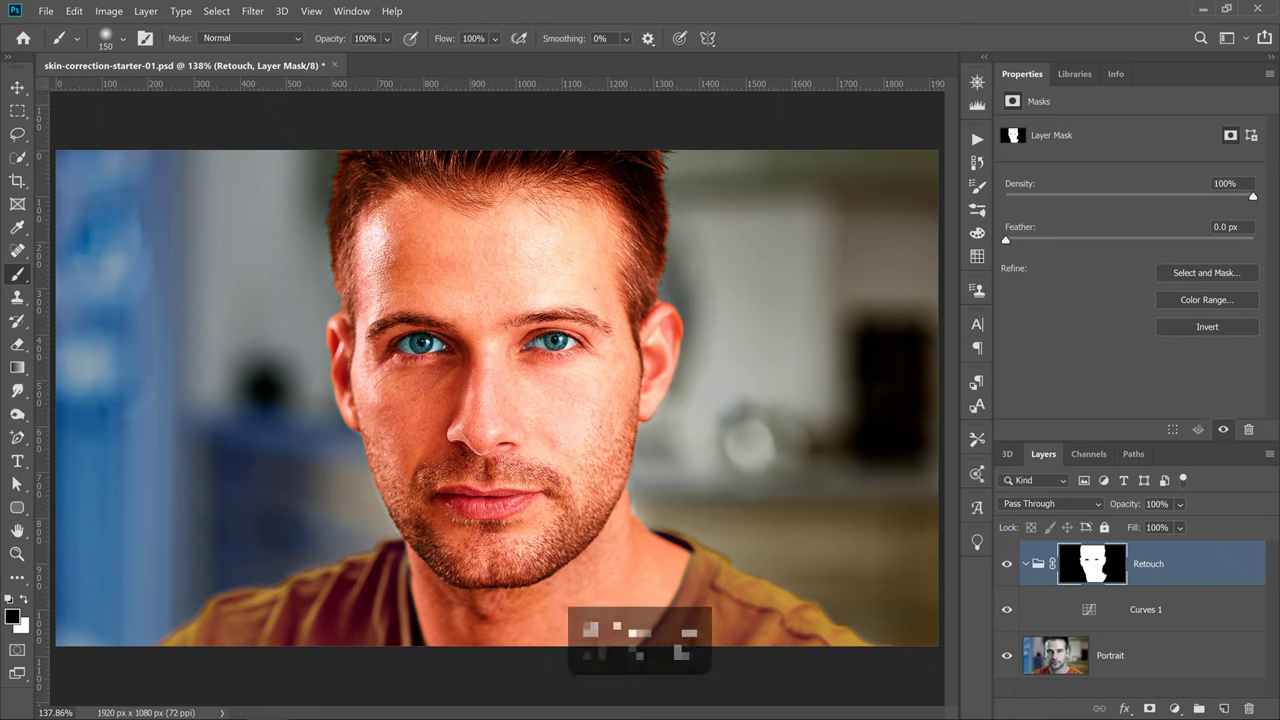
pyautogui.press('x')
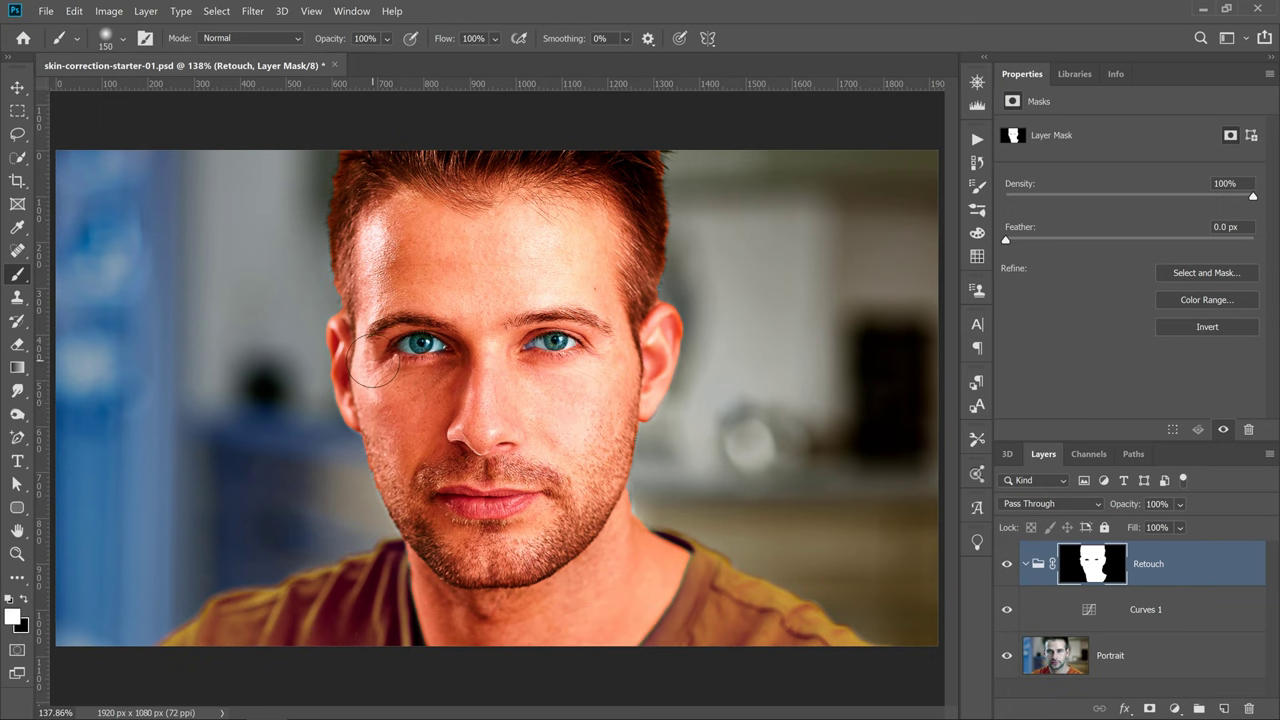
pyautogui.moveTo(375, 362)
pyautogui.mouseDown()
pyautogui.moveTo(464, 335)
pyautogui.moveTo(580, 340)
pyautogui.moveTo(606, 357)
pyautogui.mouseUp()
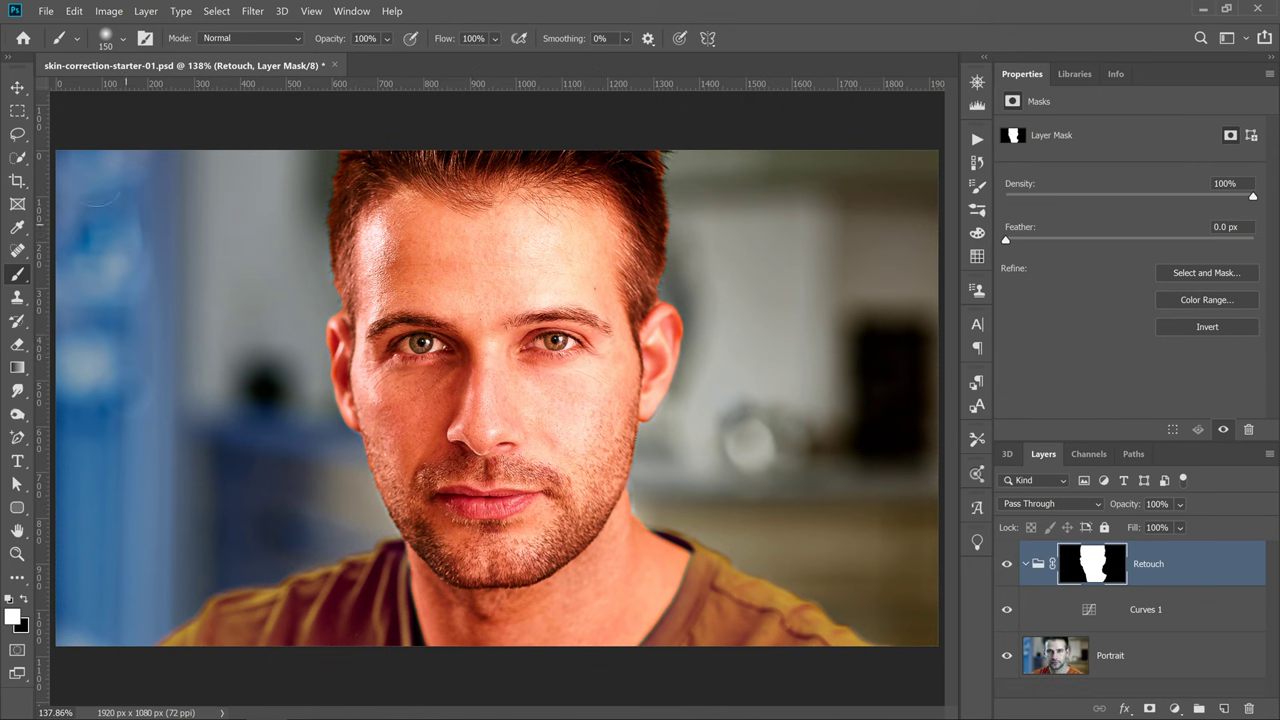
# Fade the last brush stroke on the mask to about 51% opacity in Normal mode.
pyautogui.click(74, 11)
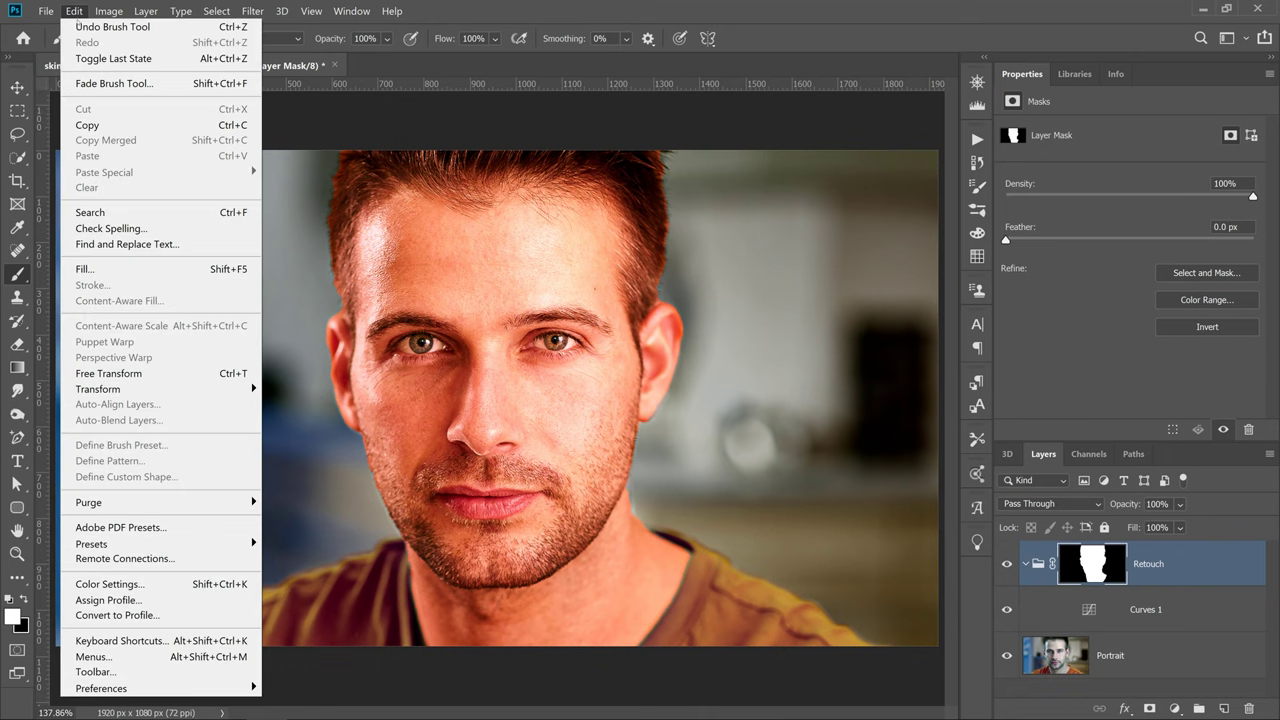
pyautogui.click(94, 84)
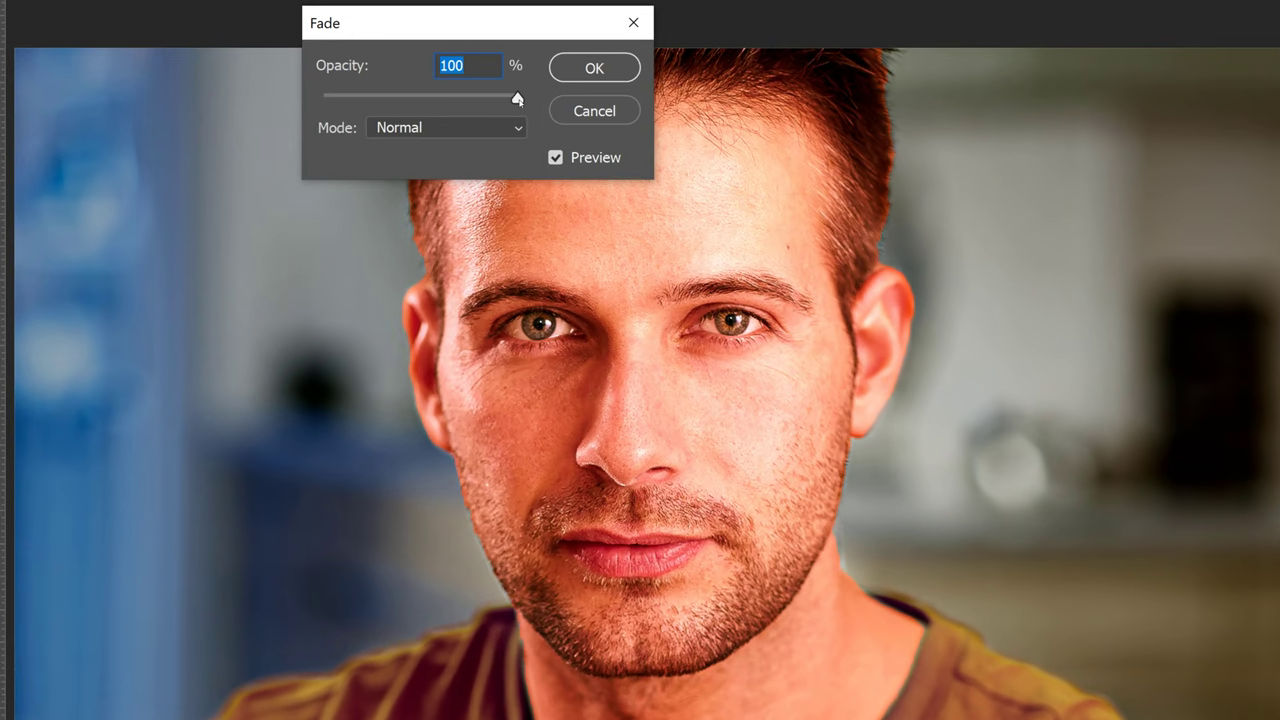
pyautogui.moveTo(517, 99); pyautogui.dragTo(321, 97)
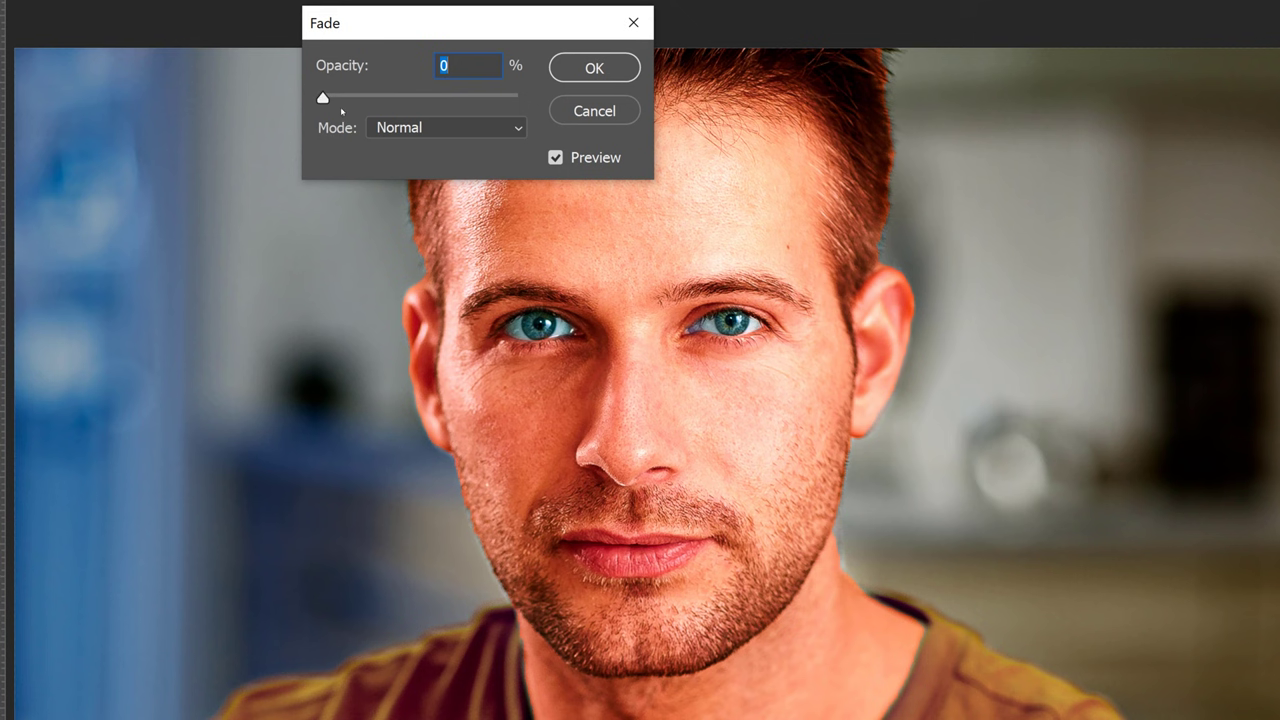
pyautogui.moveTo(322, 98); pyautogui.dragTo(422, 96)
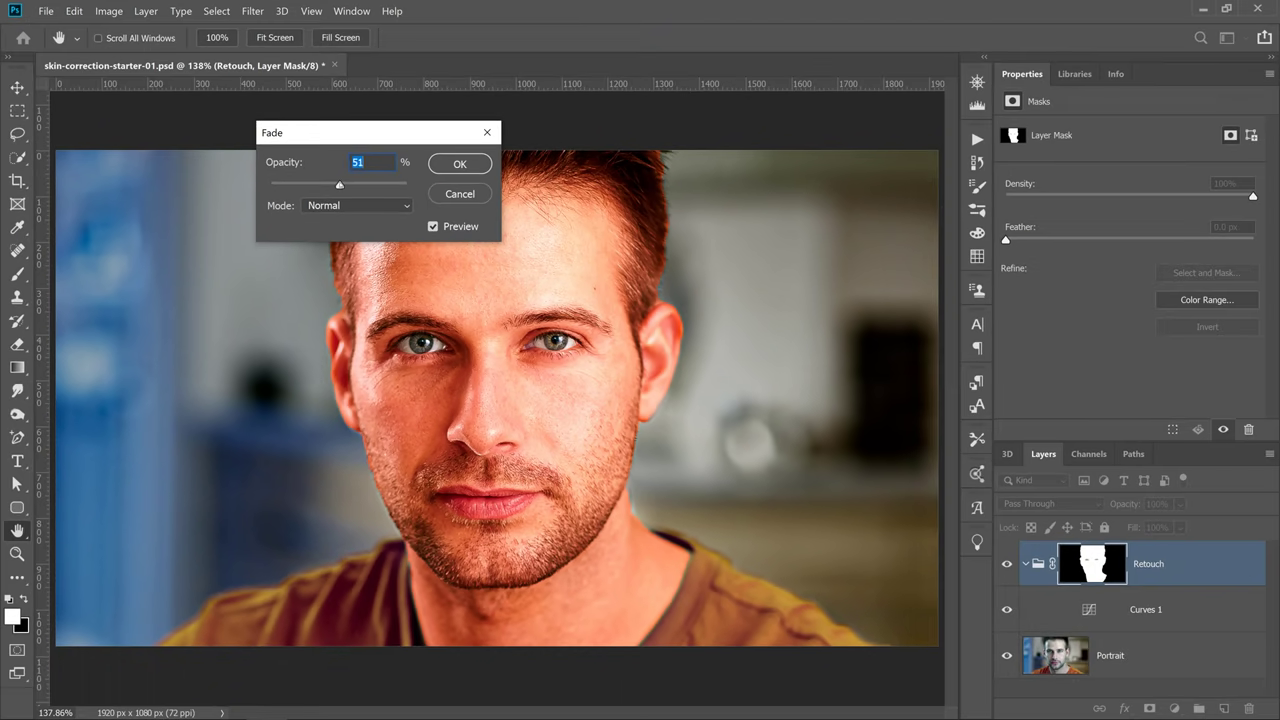
pyautogui.moveTo(339, 185); pyautogui.dragTo(337, 185)
pyautogui.click(460, 164)
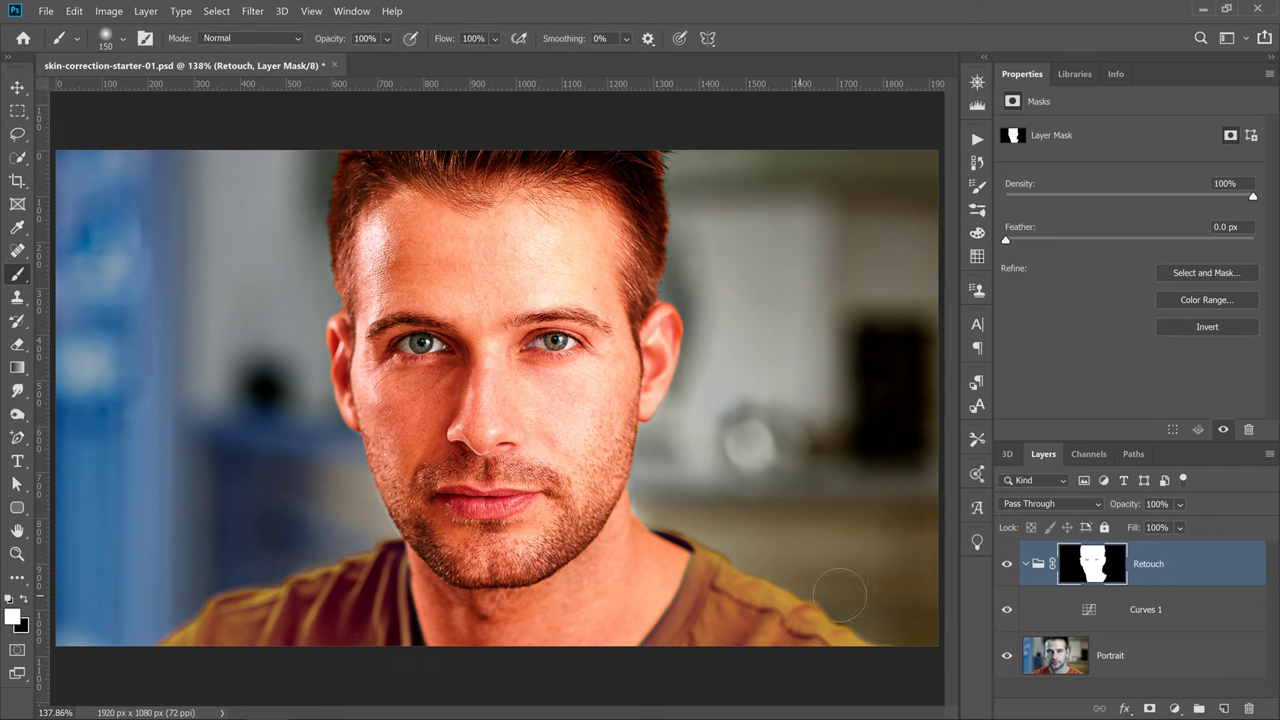
# Try a reduced opacity on the Curves 1 layer and return it to 100%.
pyautogui.click(1097, 612)
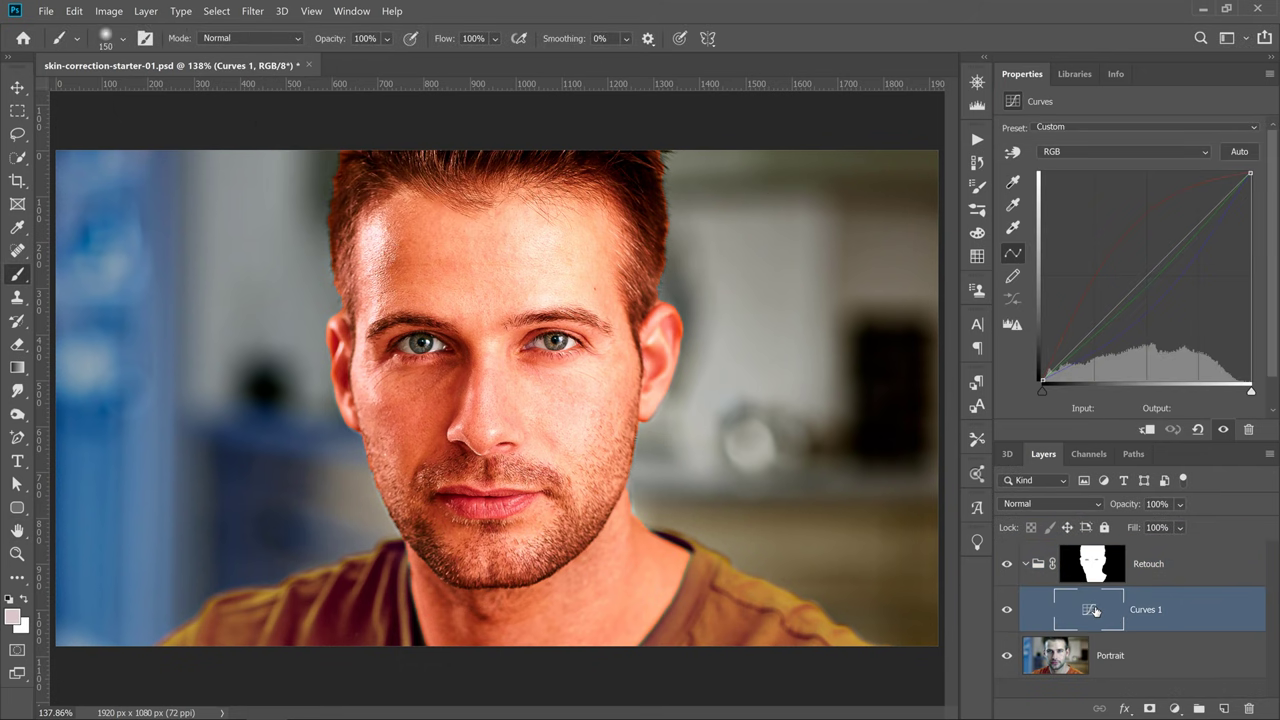
pyautogui.moveTo(1126, 508); pyautogui.dragTo(790, 519)
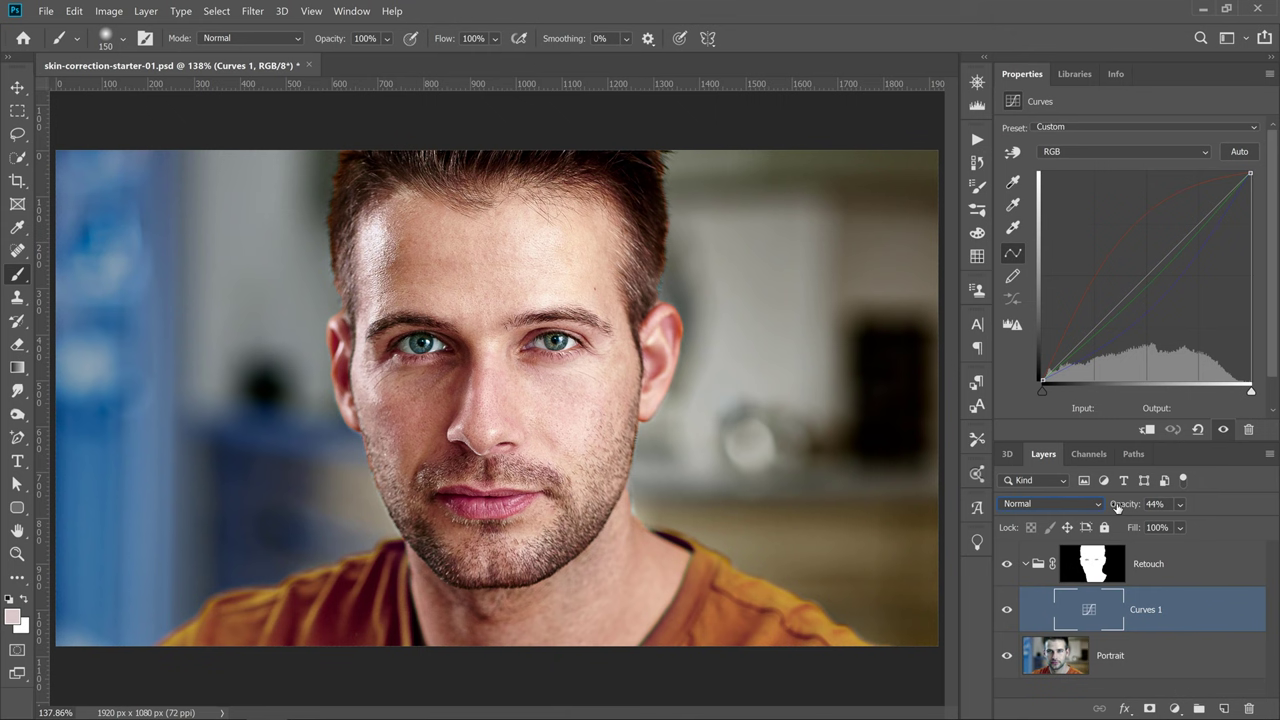
pyautogui.moveTo(1117, 508); pyautogui.dragTo(1189, 521)
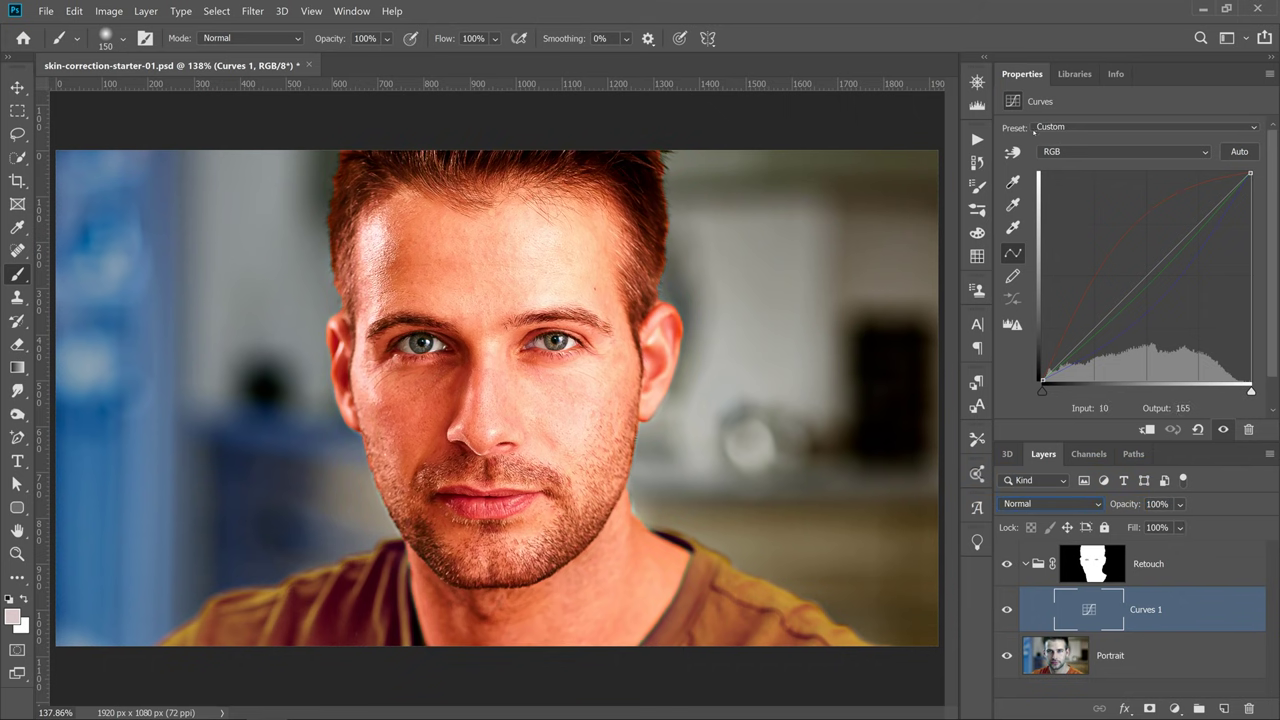
# Make Skin Tone 10 from the Skin Tones library the foreground color.
pyautogui.click(1075, 74)
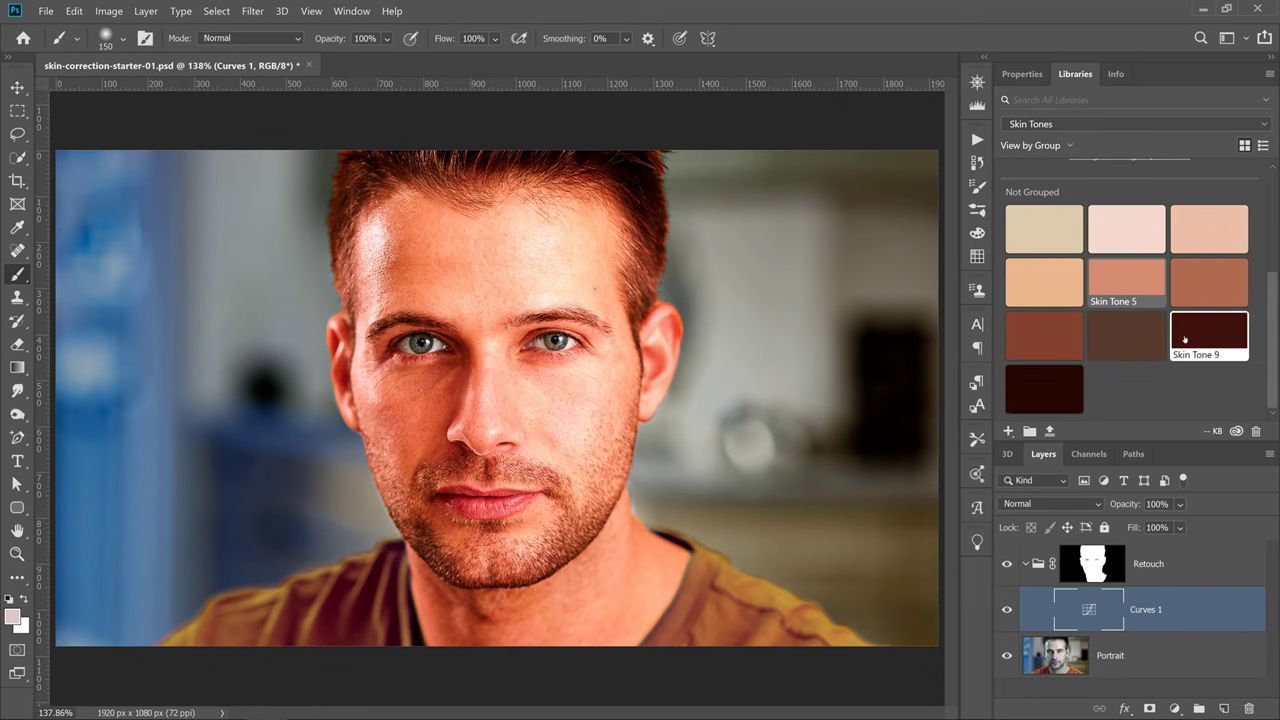
pyautogui.click(1052, 389)
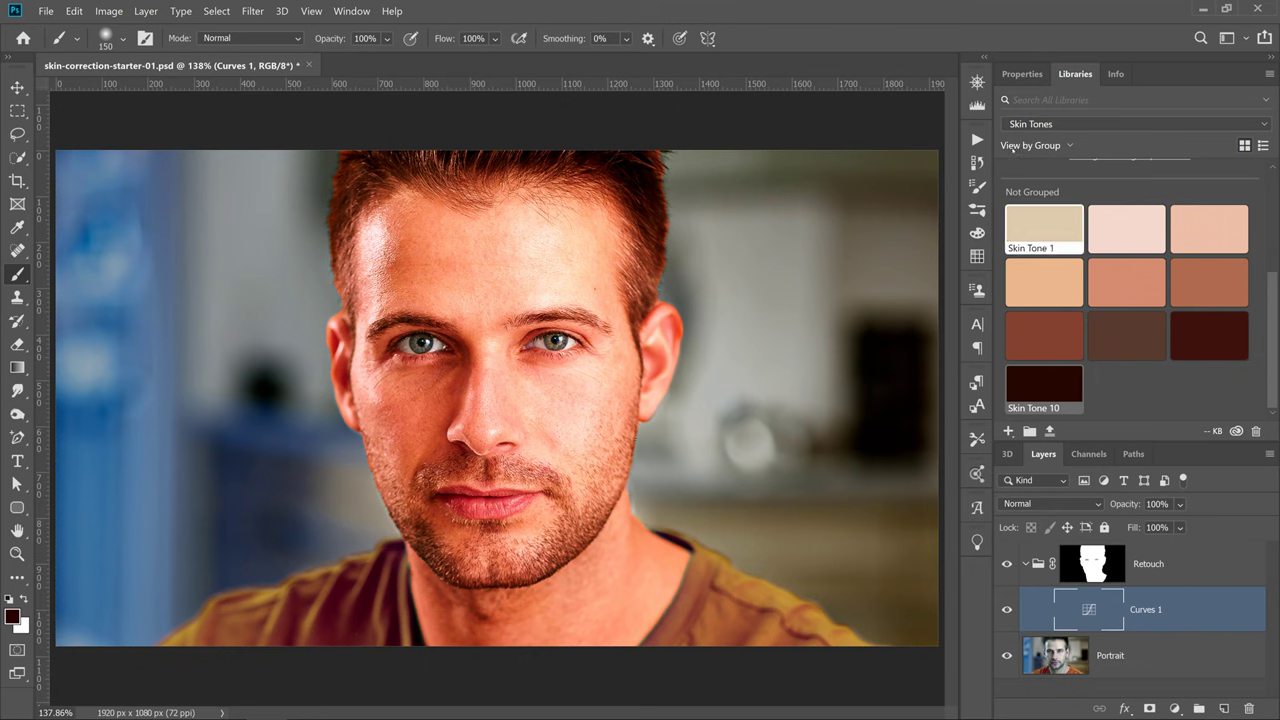
pyautogui.click(1022, 74)
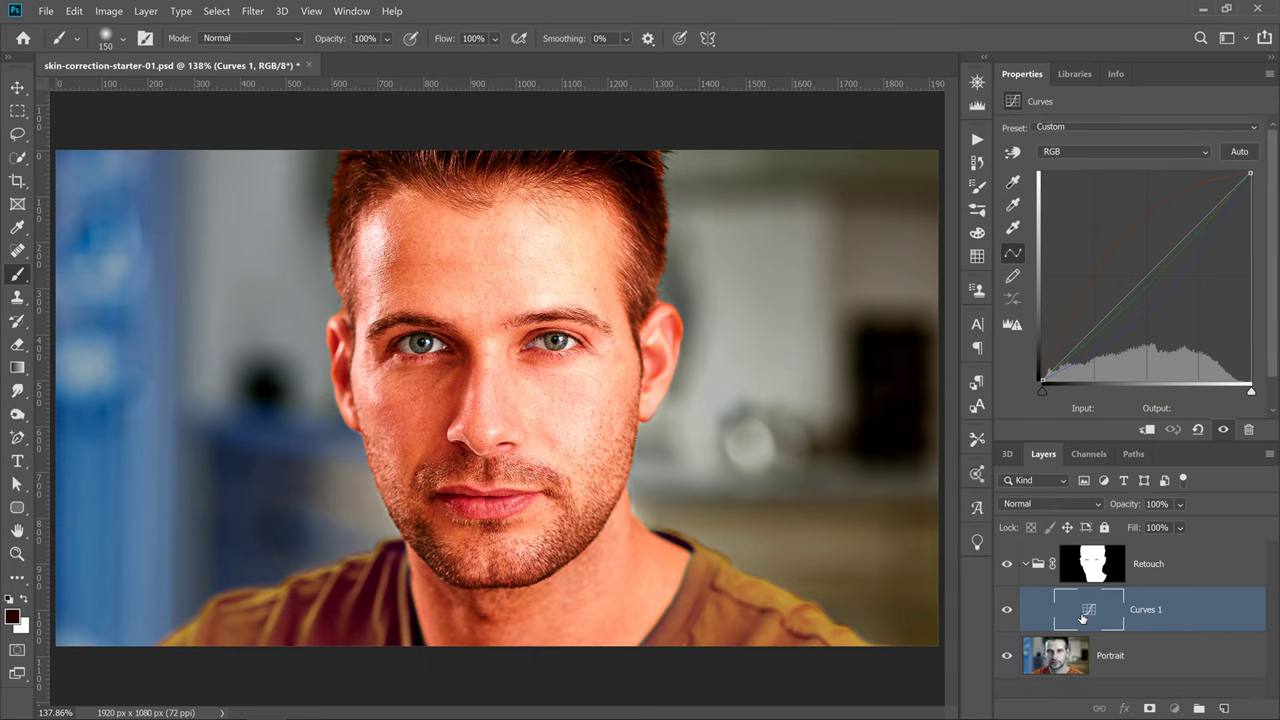
# Set the Curves gray eyedropper's target to the foreground color 260701 without saving it as default, and sample the skin on the nose and cheek.
pyautogui.click(1084, 616)
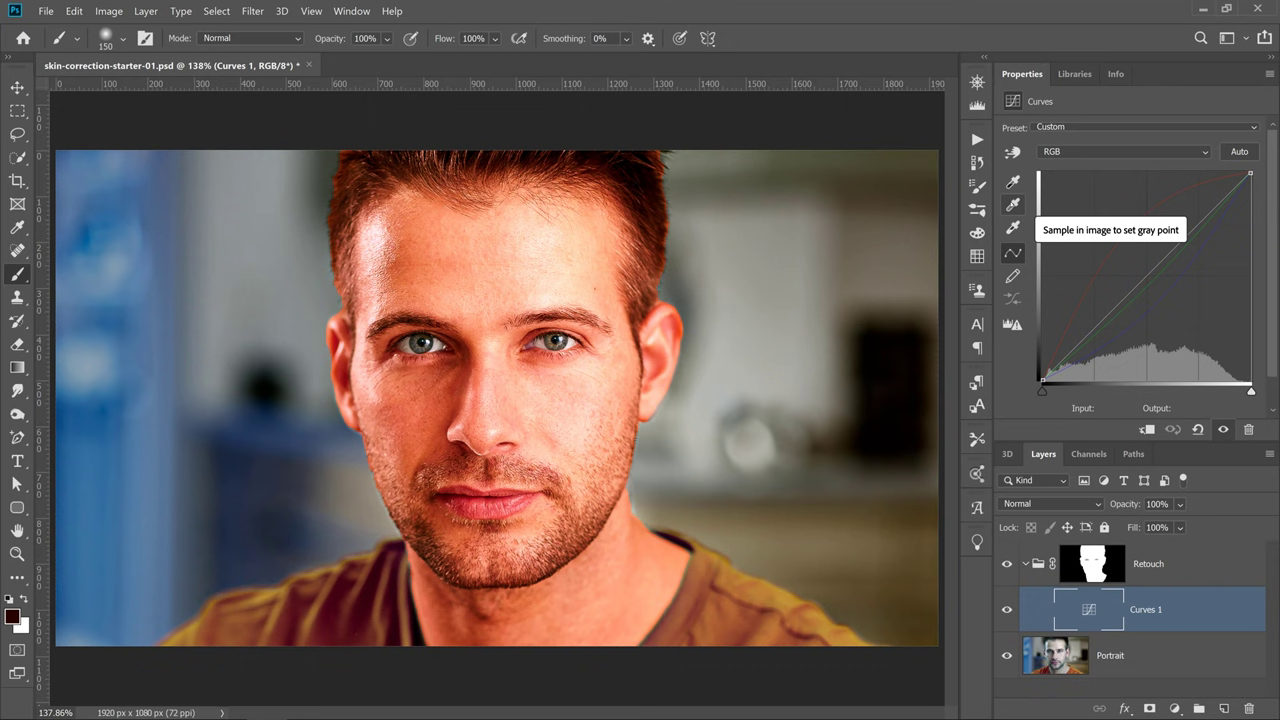
pyautogui.doubleClick(1013, 228)
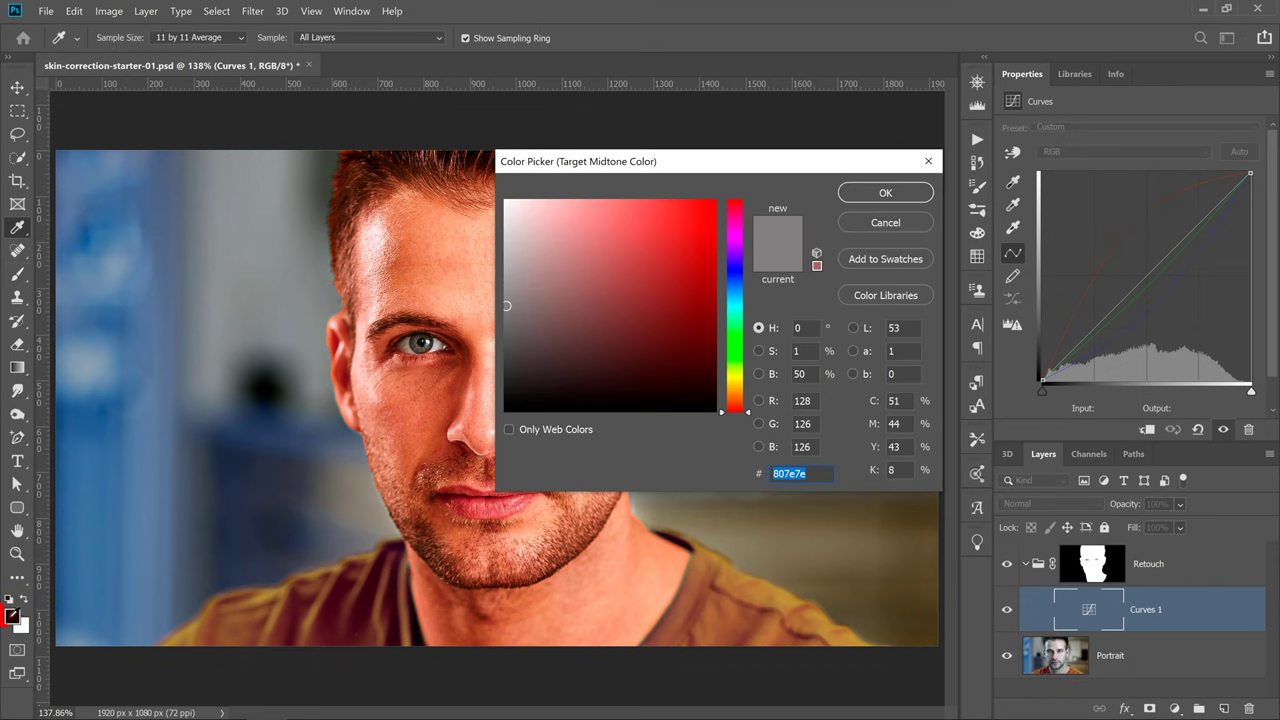
pyautogui.click(14, 614)
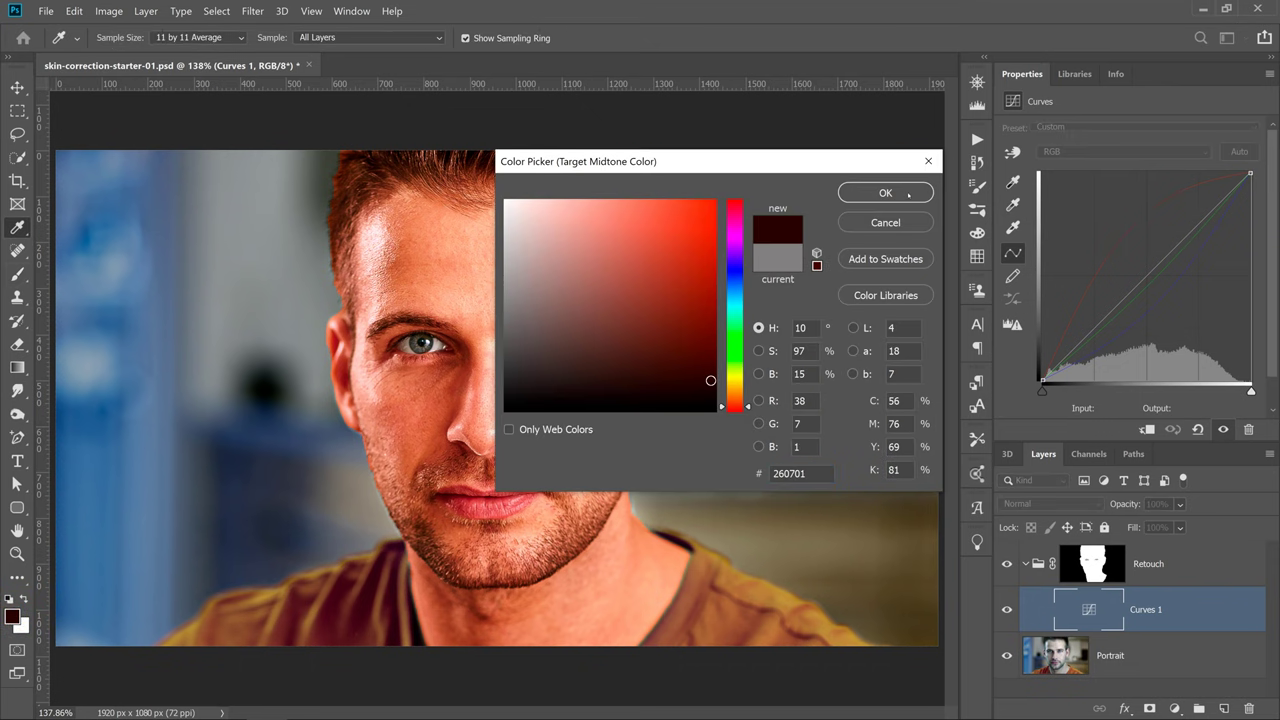
pyautogui.press('Return')
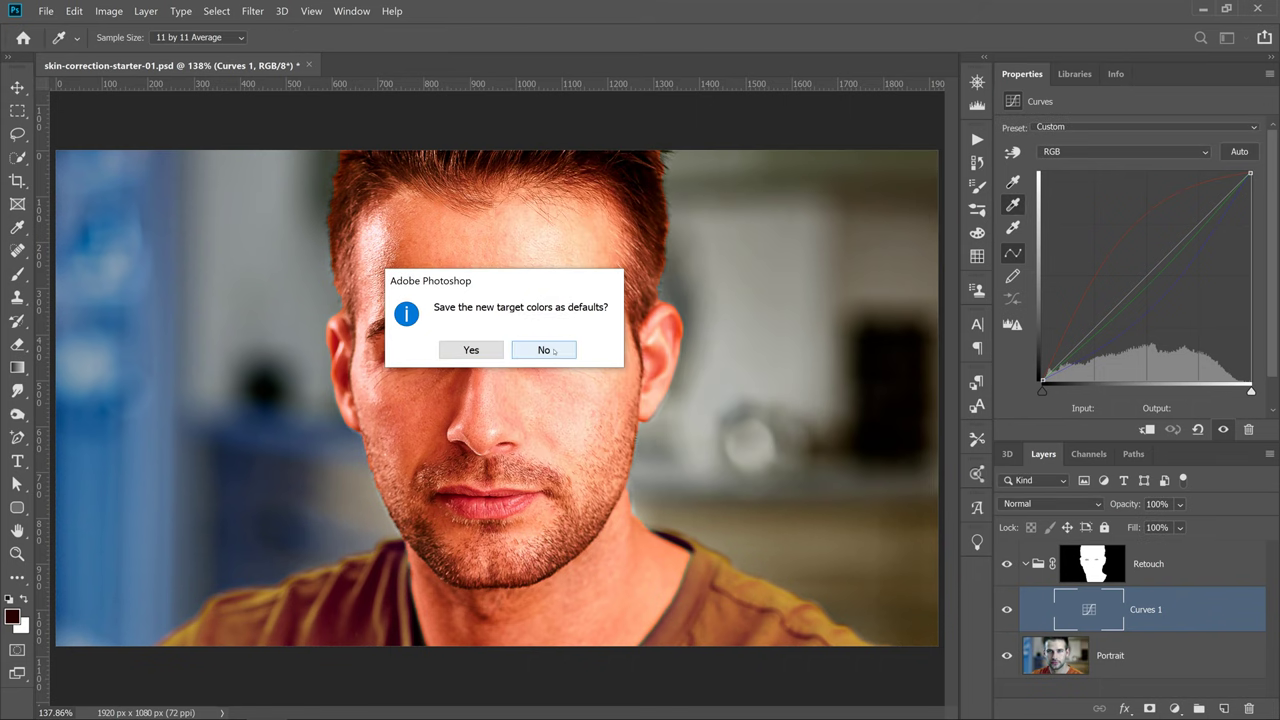
pyautogui.click(553, 350)
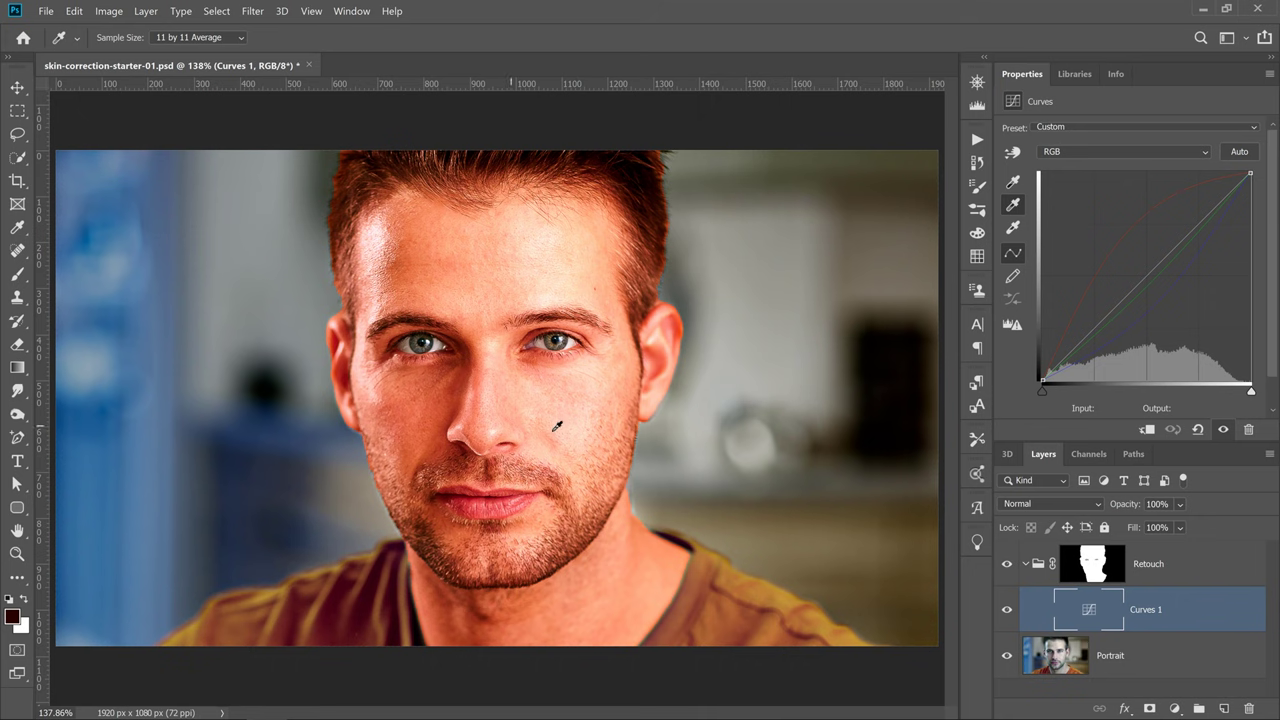
pyautogui.click(485, 416)
pyautogui.moveTo(574, 423)
pyautogui.mouseDown()
pyautogui.moveTo(617, 377)
pyautogui.moveTo(572, 244)
pyautogui.moveTo(410, 275)
pyautogui.moveTo(400, 321)
pyautogui.moveTo(420, 452)
pyautogui.moveTo(478, 370)
pyautogui.moveTo(468, 352)
pyautogui.moveTo(486, 395)
pyautogui.moveTo(506, 385)
pyautogui.moveTo(575, 424)
pyautogui.mouseUp()
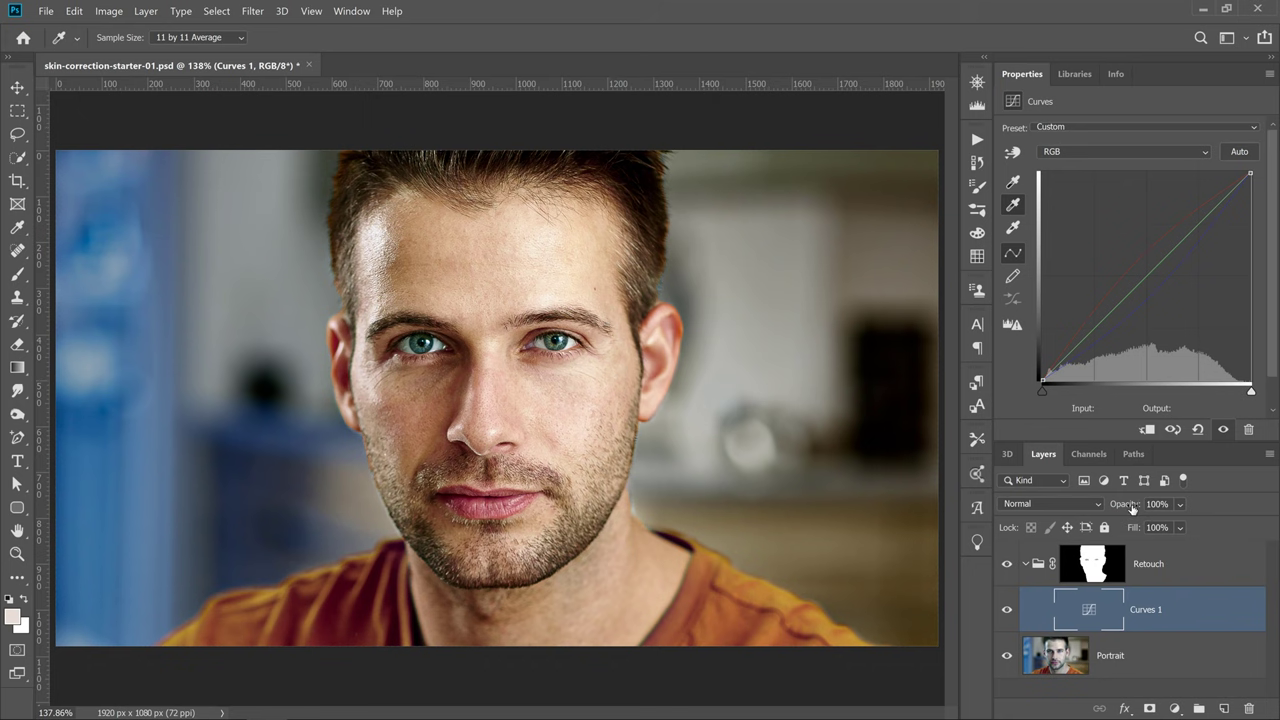
# Set the Curves 1 layer's blend mode to Color and compare the portrait with the layer hidden and shown.
pyautogui.moveTo(1132, 509); pyautogui.dragTo(1101, 497)
pyautogui.press('Return')
pyautogui.click(1086, 505)
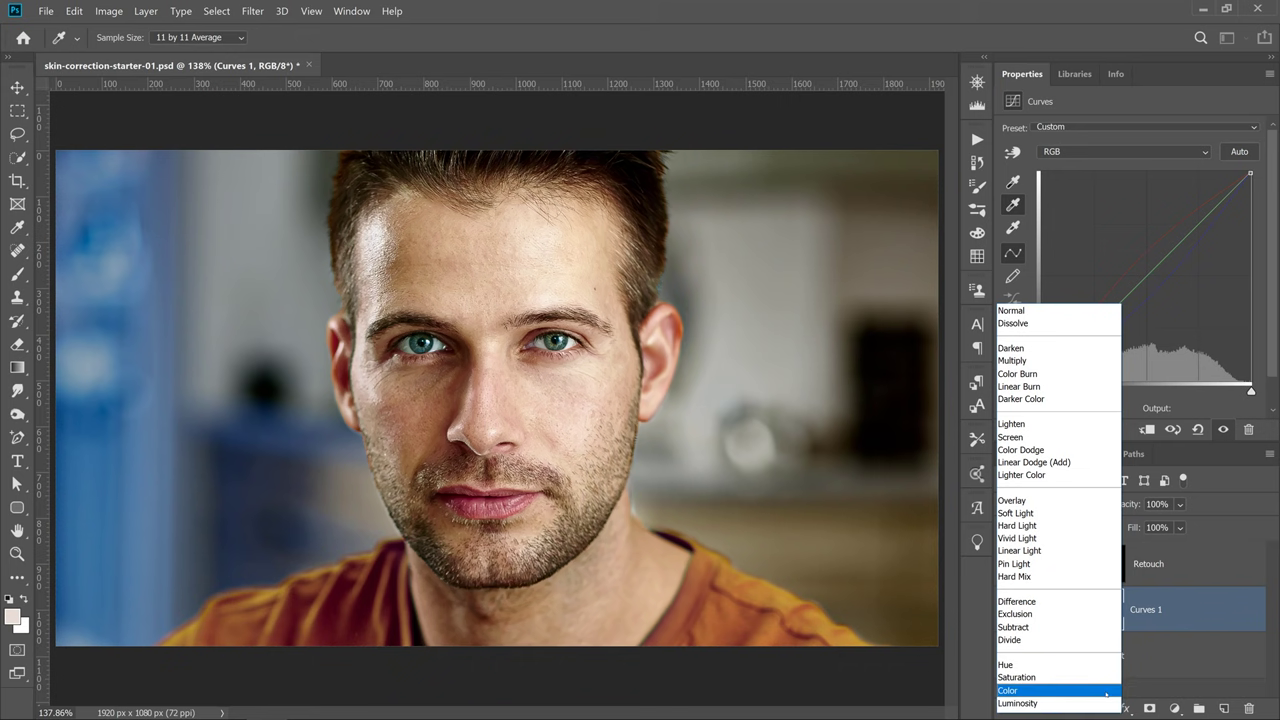
pyautogui.click(1106, 693)
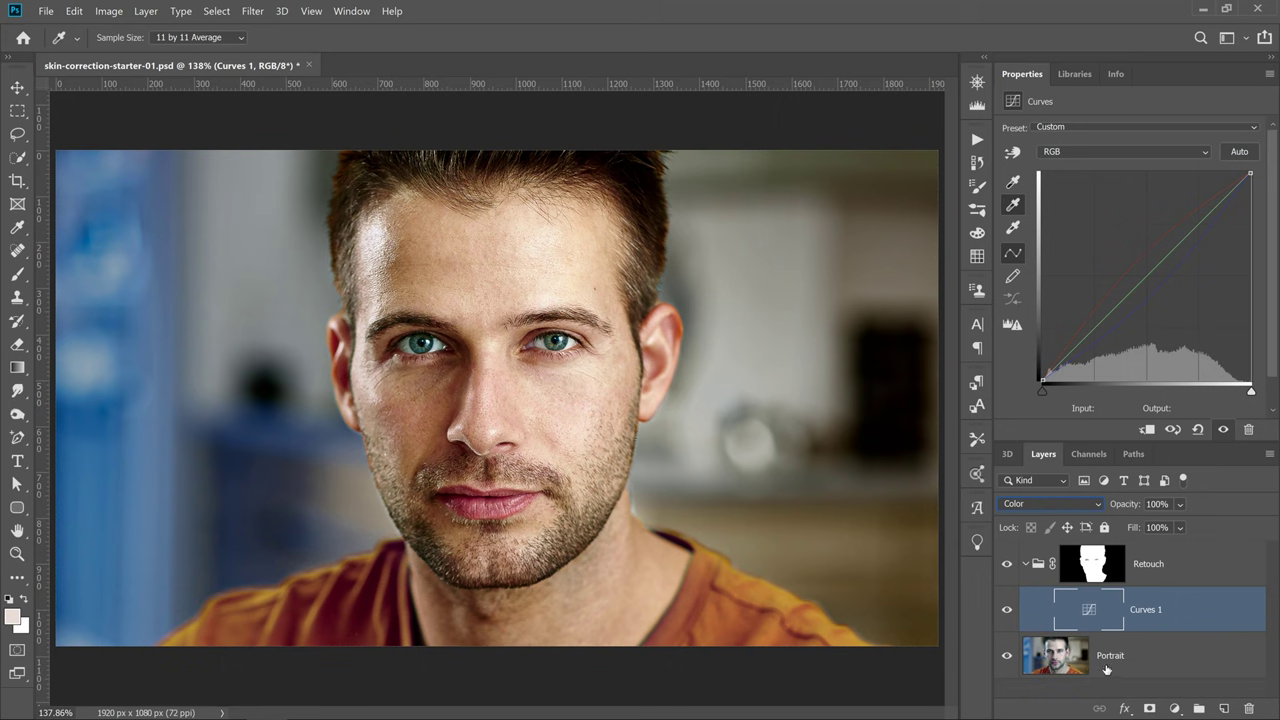
pyautogui.click(1008, 611)
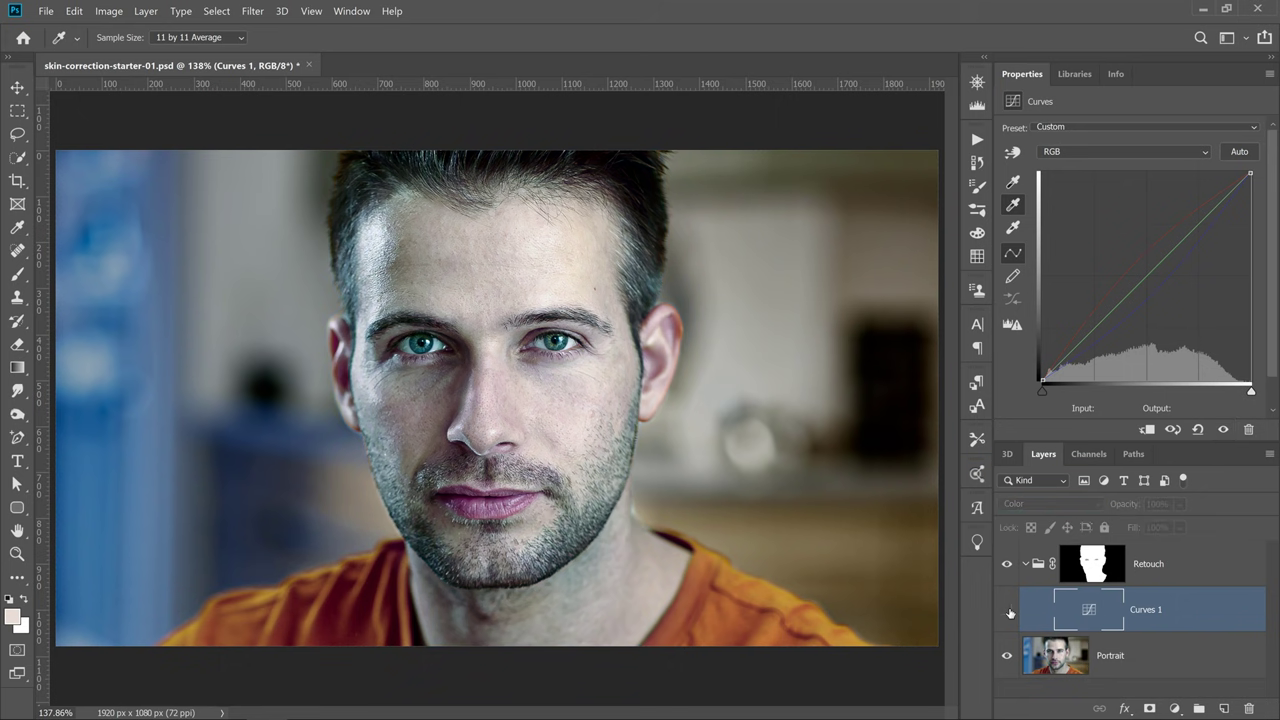
pyautogui.click(1008, 611)
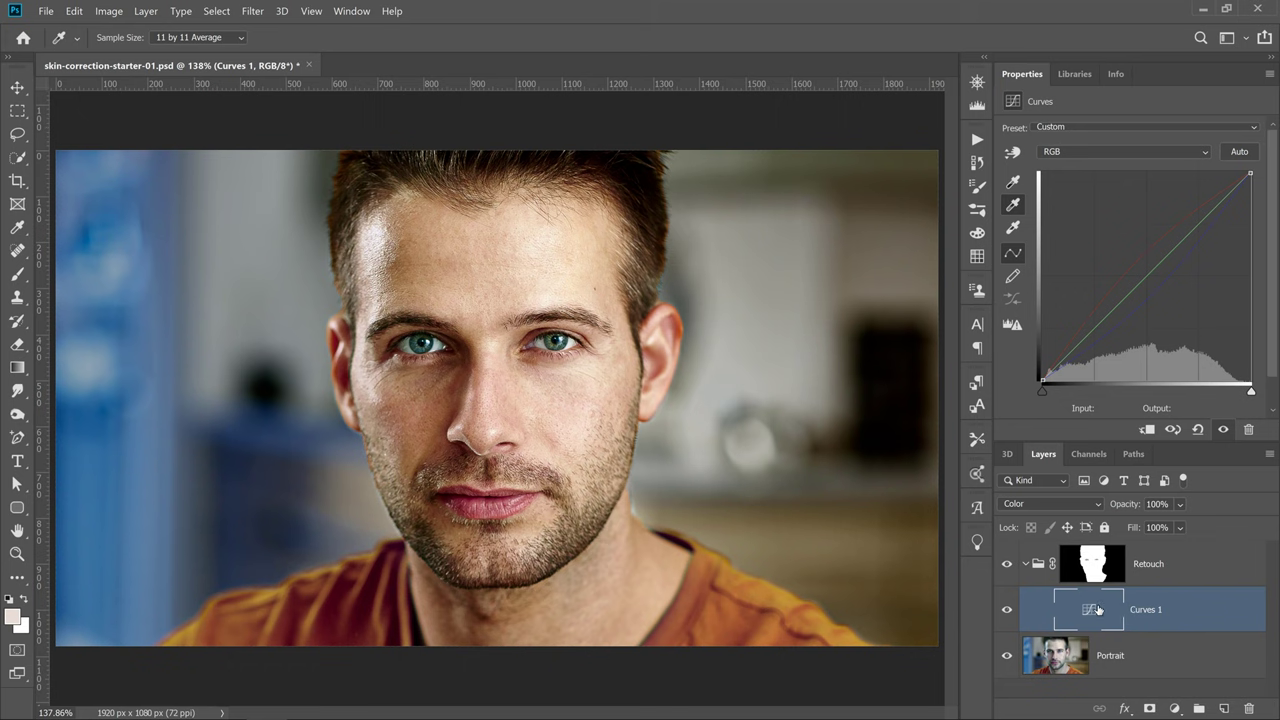
# Add a Levels adjustment layer above Curves 1 in the Retouch group and set its blend mode to Luminosity.
pyautogui.press('i')
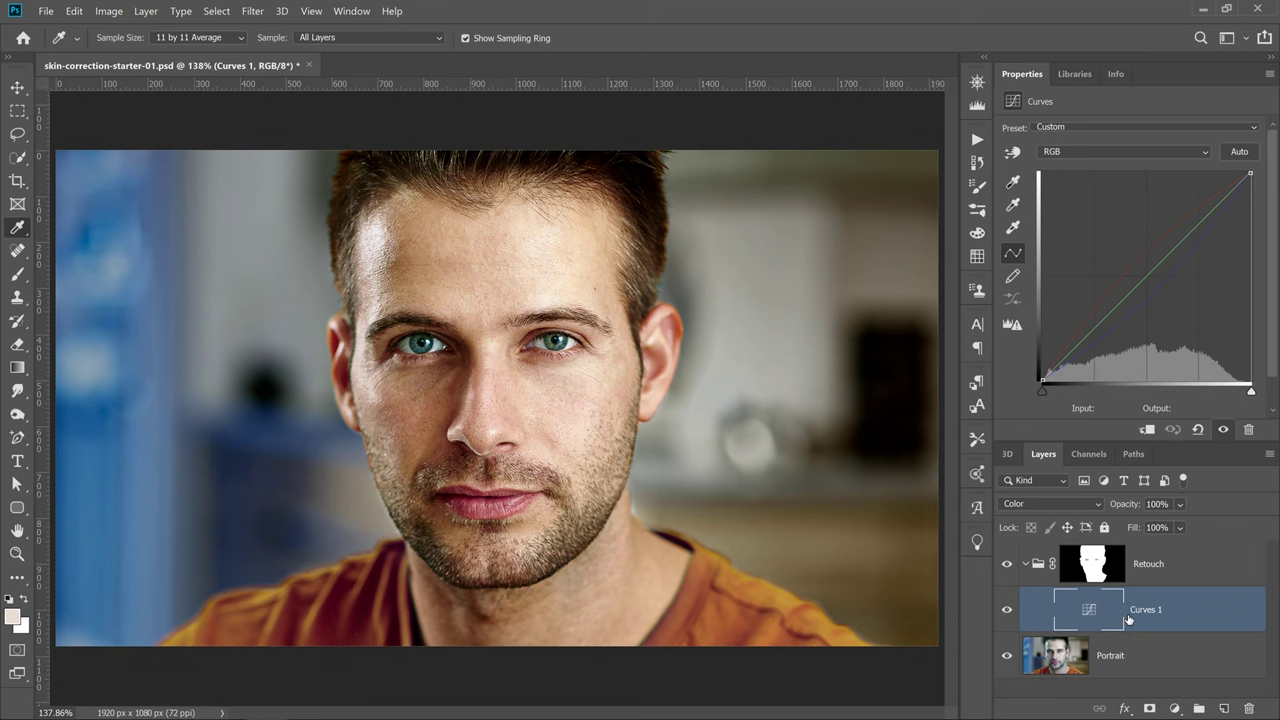
pyautogui.click(1174, 708)
pyautogui.click(1190, 451)
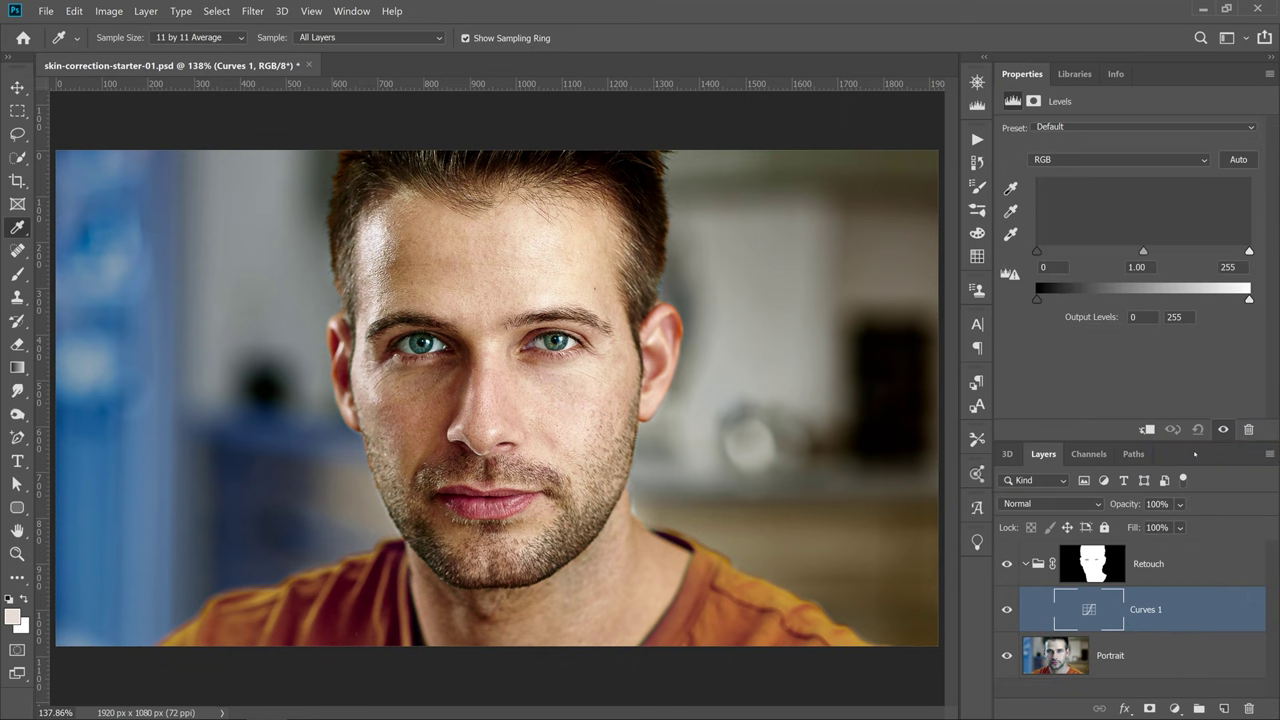
pyautogui.click(1046, 504)
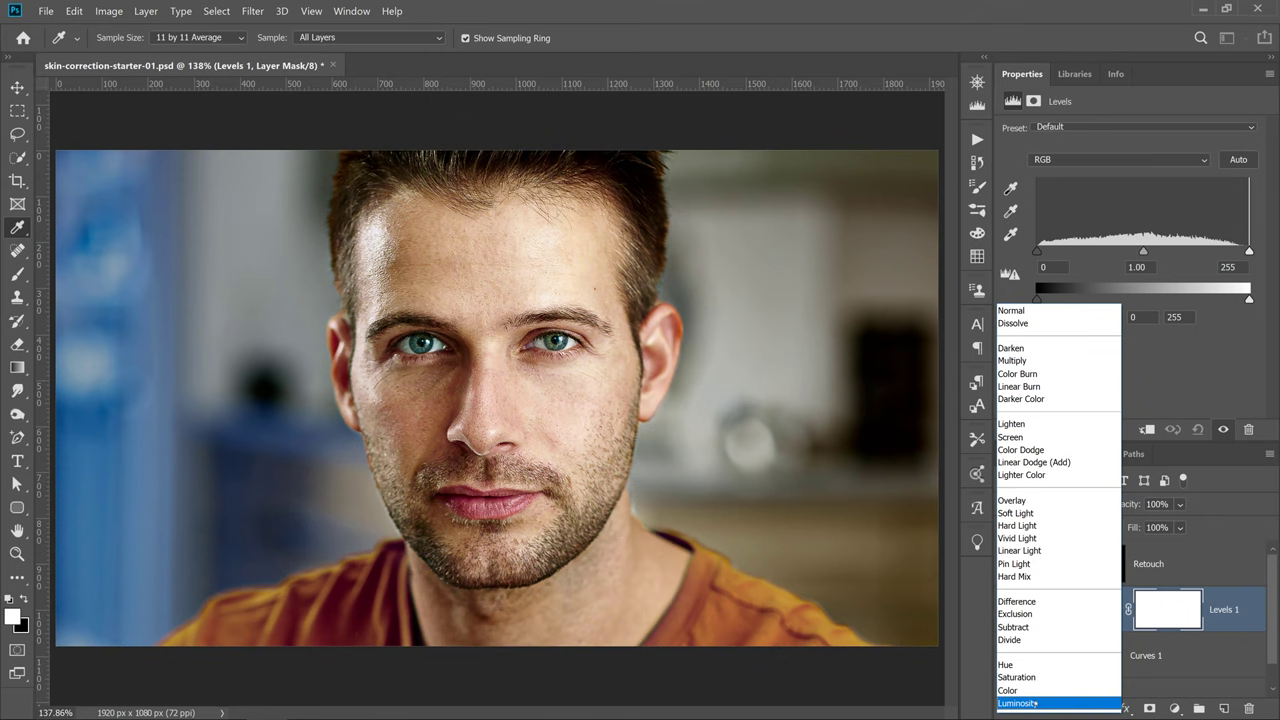
pyautogui.click(1035, 704)
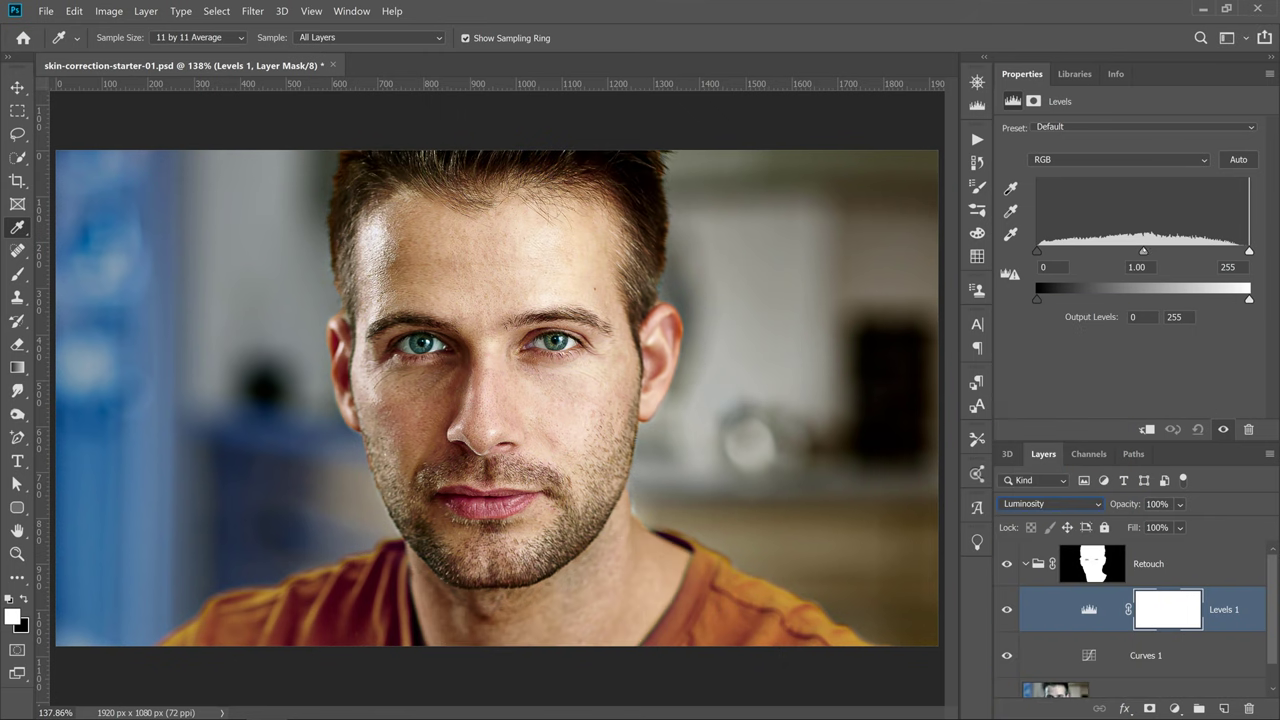
# Try darker Levels midtone values of 0.78 and 0.86, and reset the adjustment to its defaults.
pyautogui.moveTo(1143, 250)
pyautogui.mouseDown()
pyautogui.moveTo(1160, 250)
pyautogui.moveTo(1093, 250)
pyautogui.moveTo(1160, 250)
pyautogui.mouseUp()
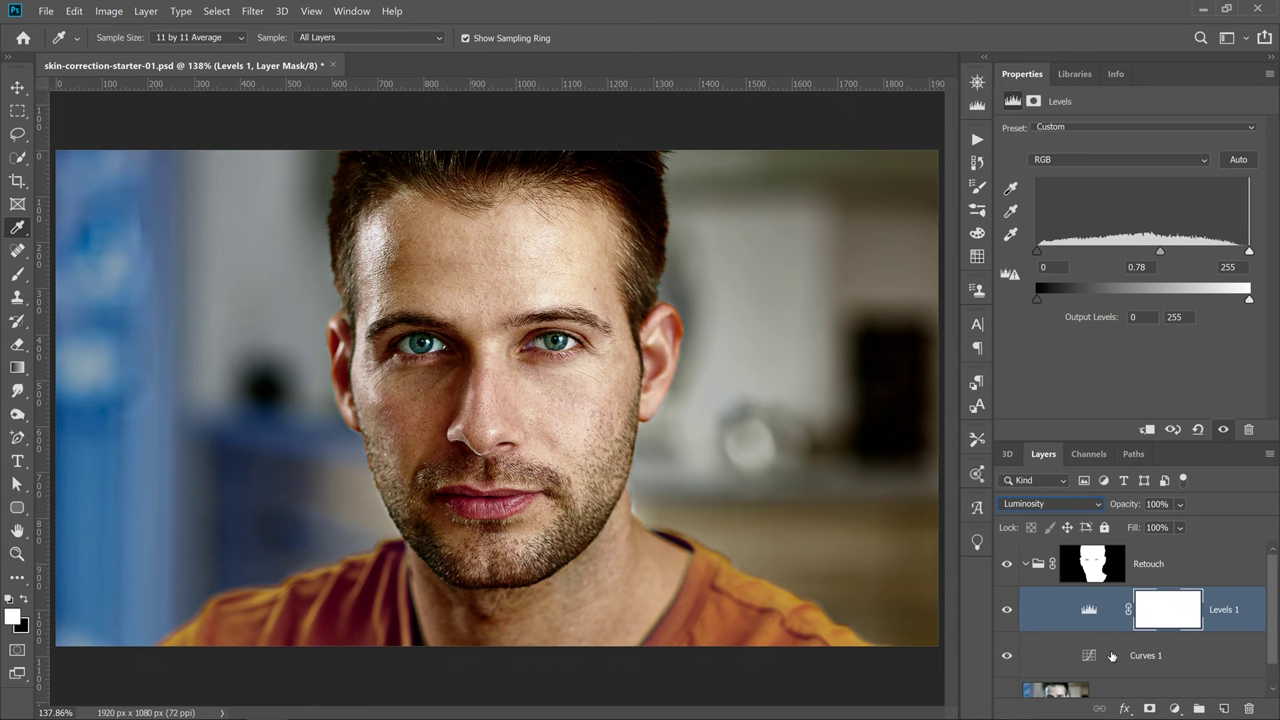
pyautogui.moveTo(1168, 252); pyautogui.dragTo(1155, 252)
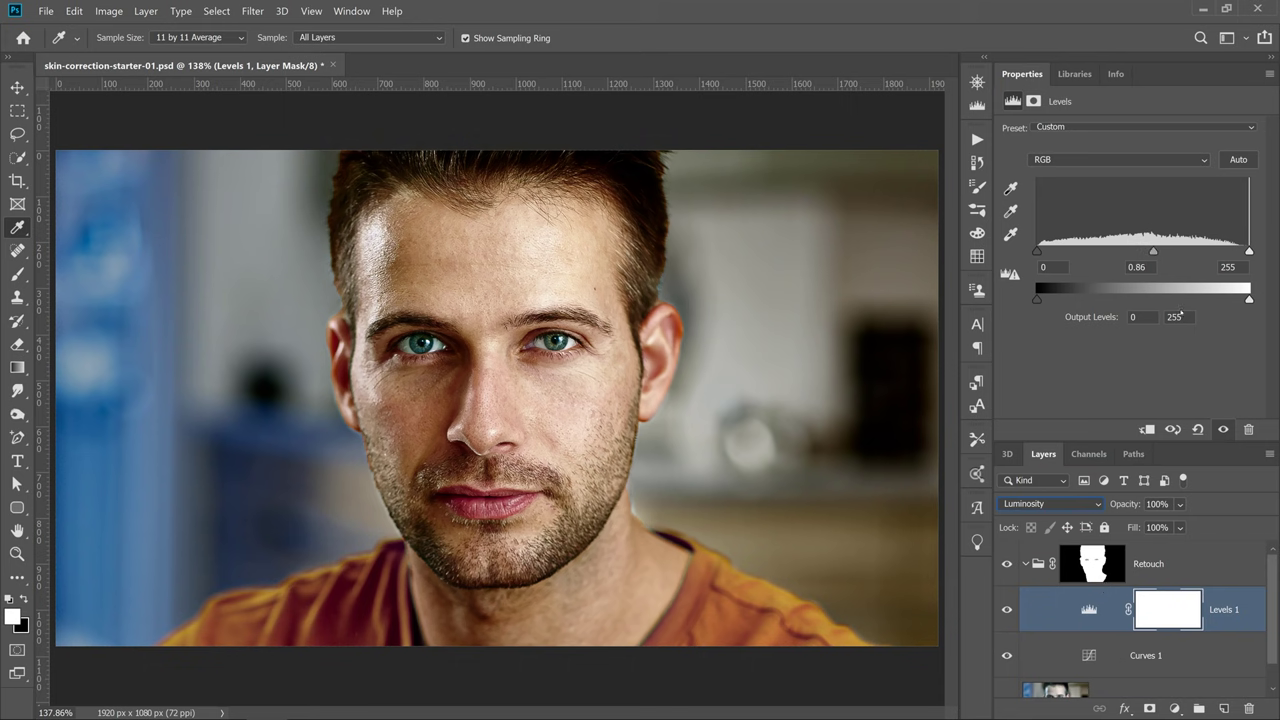
pyautogui.click(1197, 430)
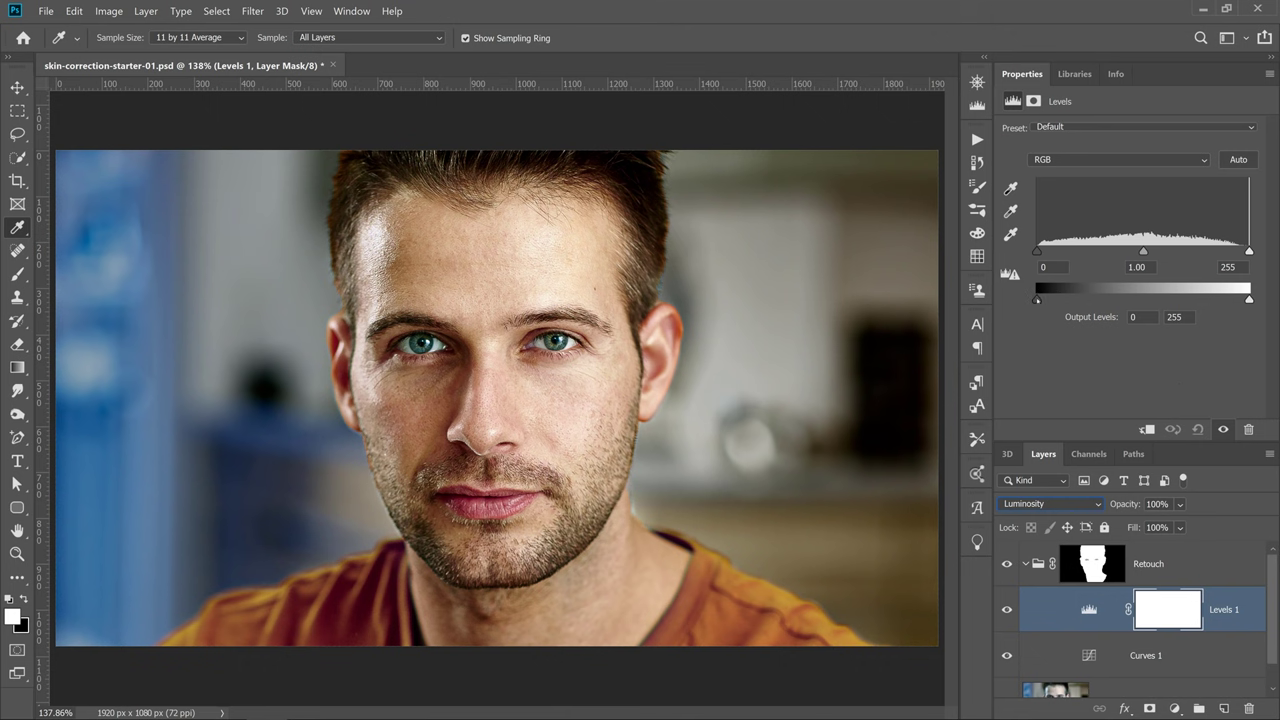
# Set the Levels output black to 7 and output white to 249, keeping the midtone at 1.00.
pyautogui.moveTo(1036, 299); pyautogui.dragTo(1049, 299)
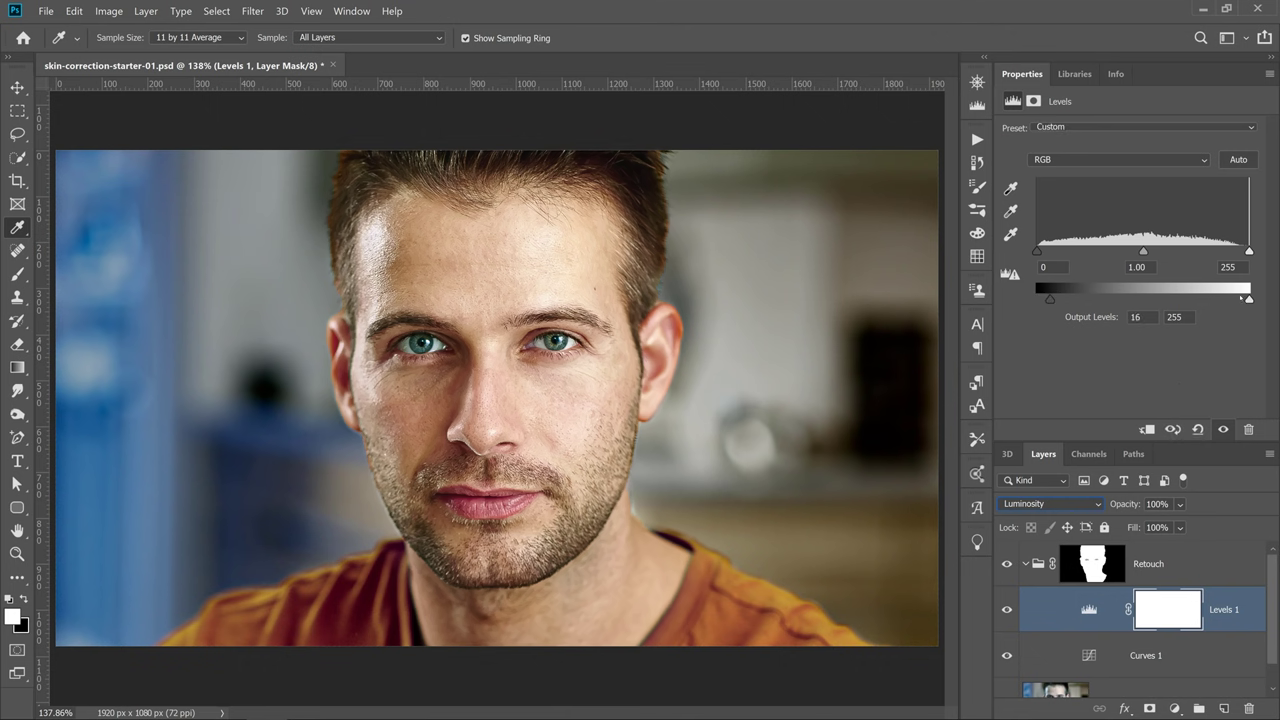
pyautogui.moveTo(1249, 299); pyautogui.dragTo(1244, 299)
pyautogui.moveTo(1049, 299); pyautogui.dragTo(1042, 299)
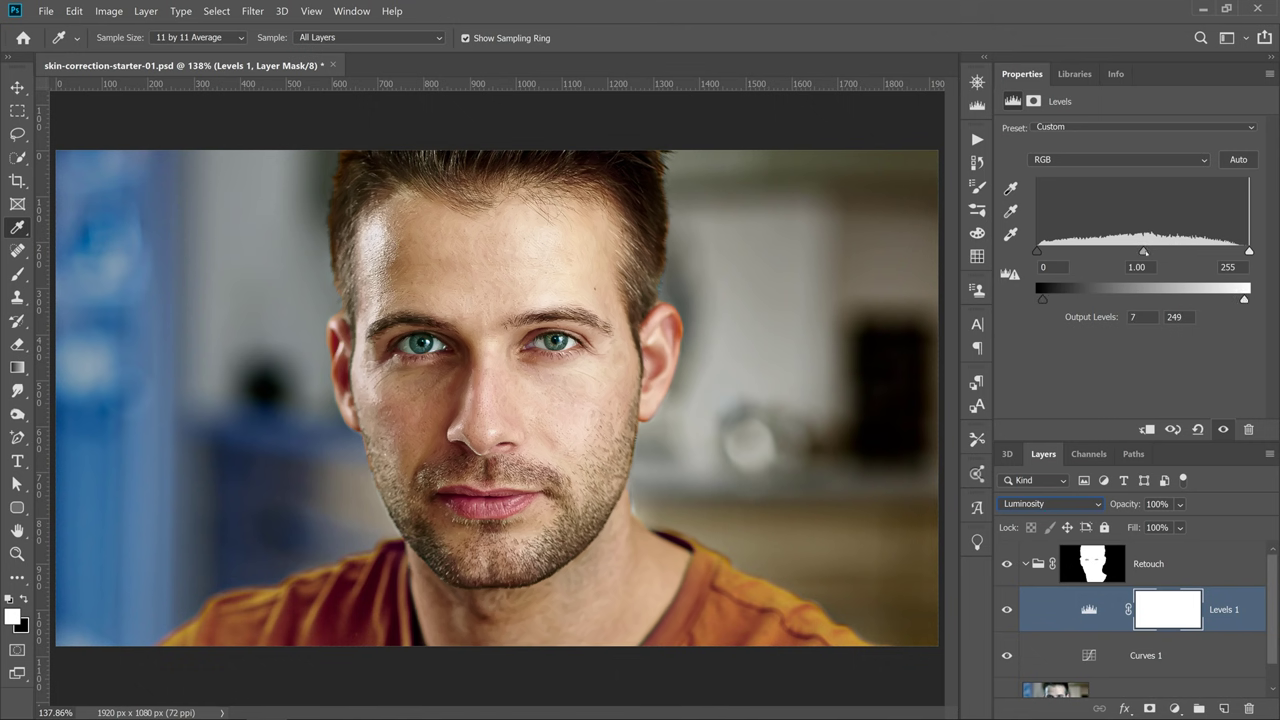
pyautogui.moveTo(1143, 251); pyautogui.dragTo(1145, 250)
# Add a Vibrance adjustment layer above Levels 1 in the Retouch group and raise its vibrance slightly.
pyautogui.click(1175, 709)
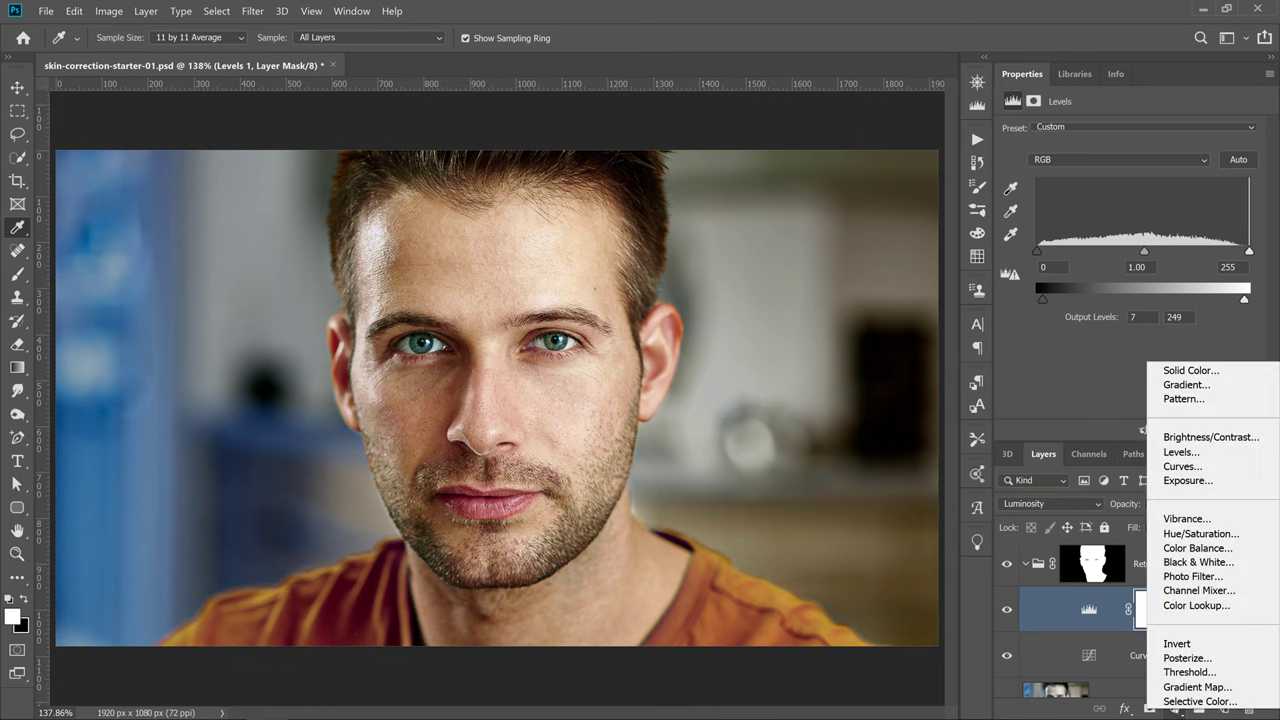
pyautogui.click(1181, 520)
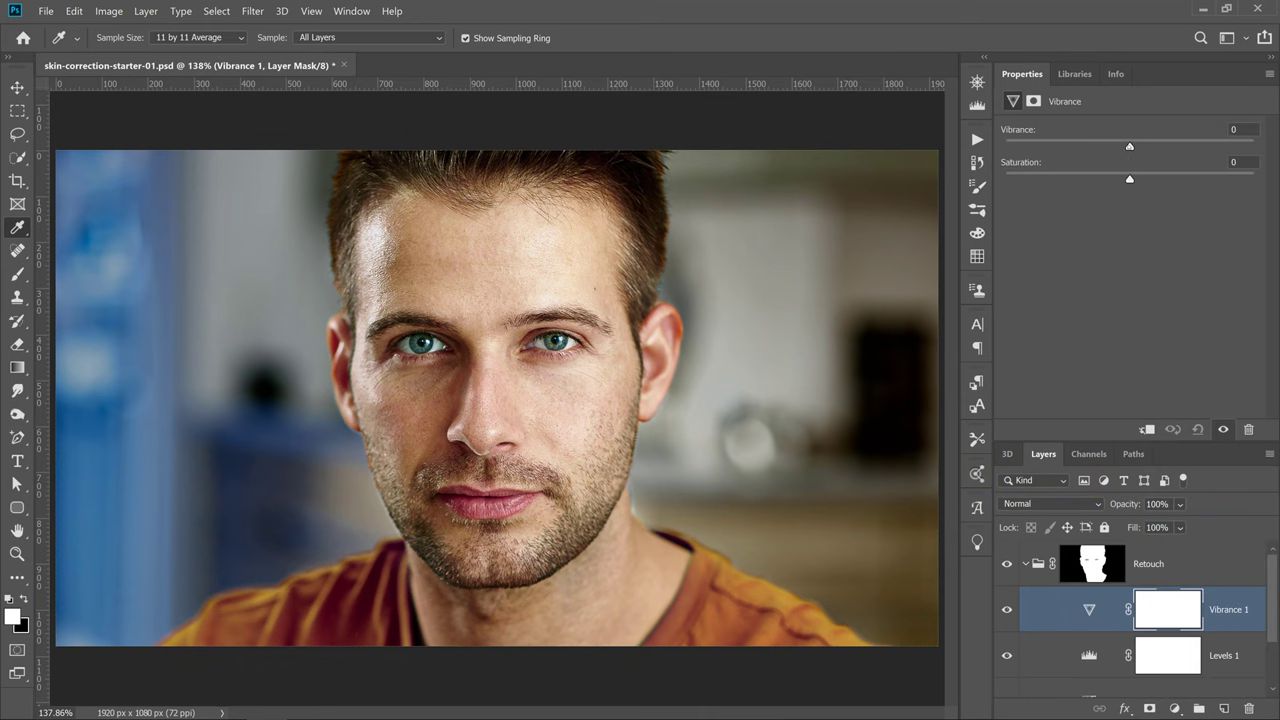
pyautogui.moveTo(1130, 146)
pyautogui.mouseDown()
pyautogui.moveTo(1201, 146)
pyautogui.moveTo(1085, 146)
pyautogui.moveTo(1151, 146)
pyautogui.moveTo(1123, 146)
pyautogui.moveTo(1134, 146)
pyautogui.mouseUp()
# Collapse the Retouch group and compare the portrait with the group hidden and shown.
pyautogui.click(1025, 564)
pyautogui.click(1008, 566)
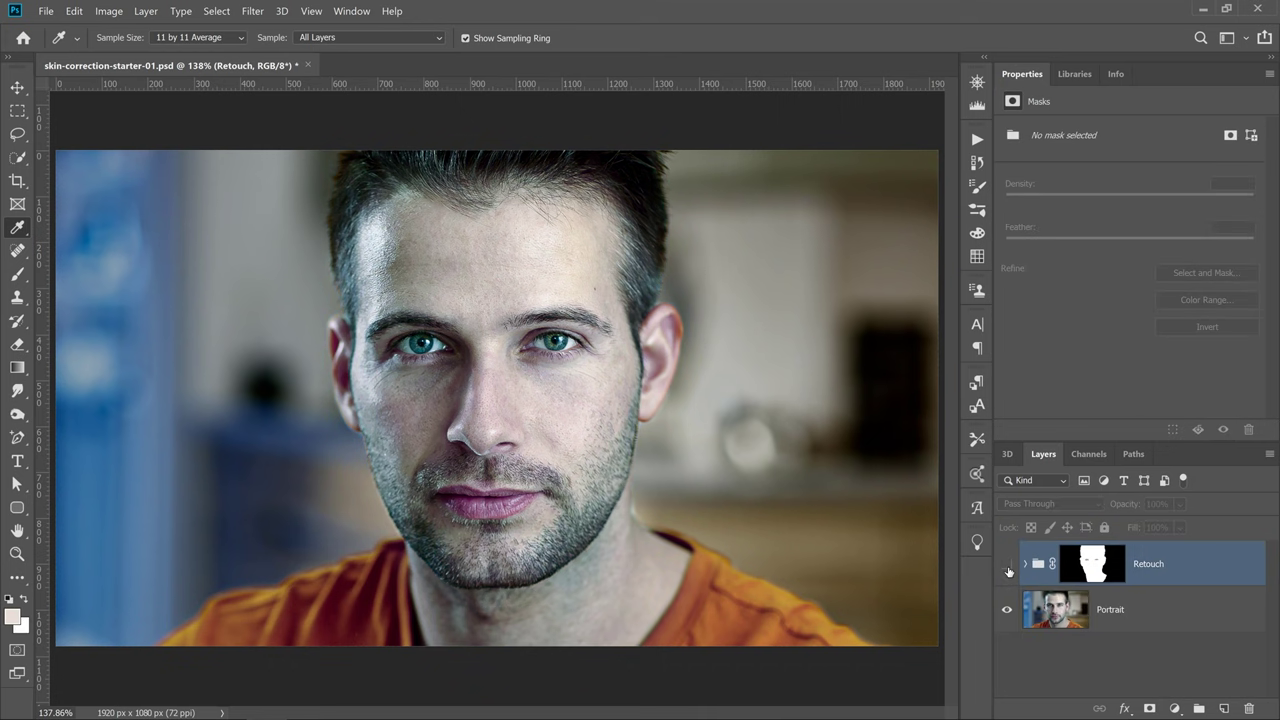
pyautogui.click(1008, 566)
pyautogui.click(1008, 566)
pyautogui.click(1008, 566)
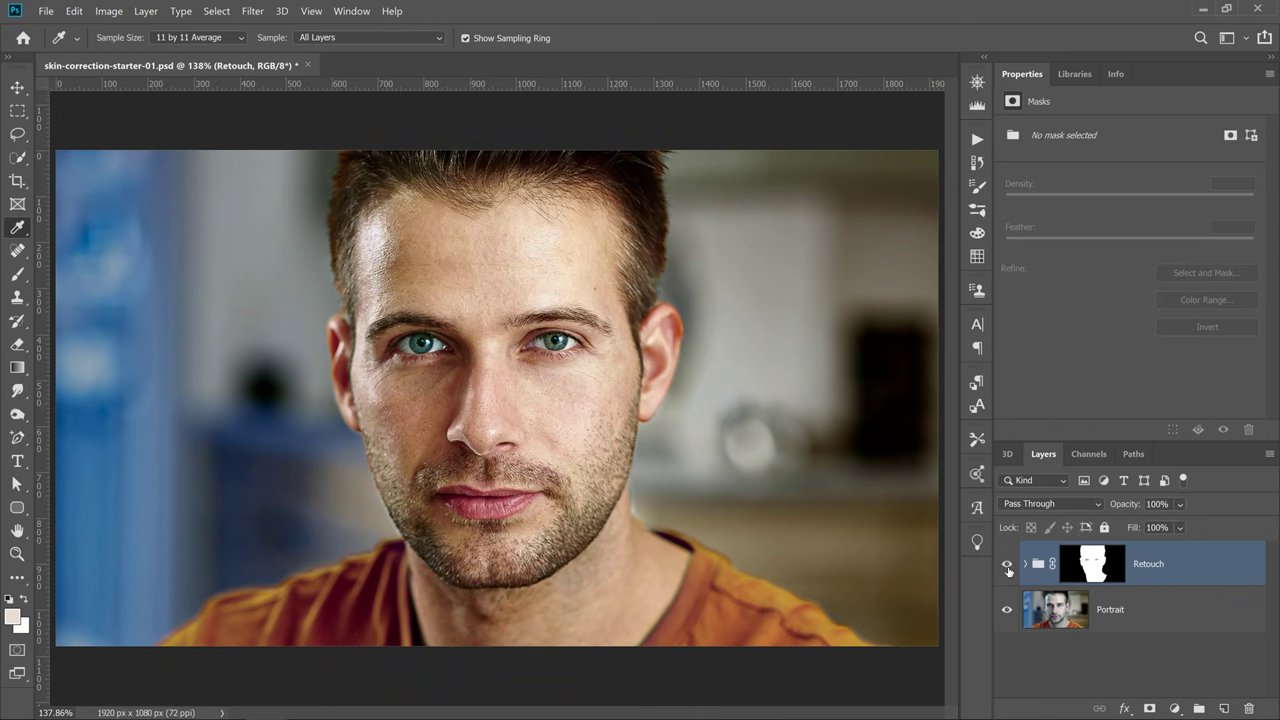
# Expand the Retouch group, select the Curves 1 layer and review its gray point eyedropper and the Skin Tones library swatches.
pyautogui.click(1023, 565)
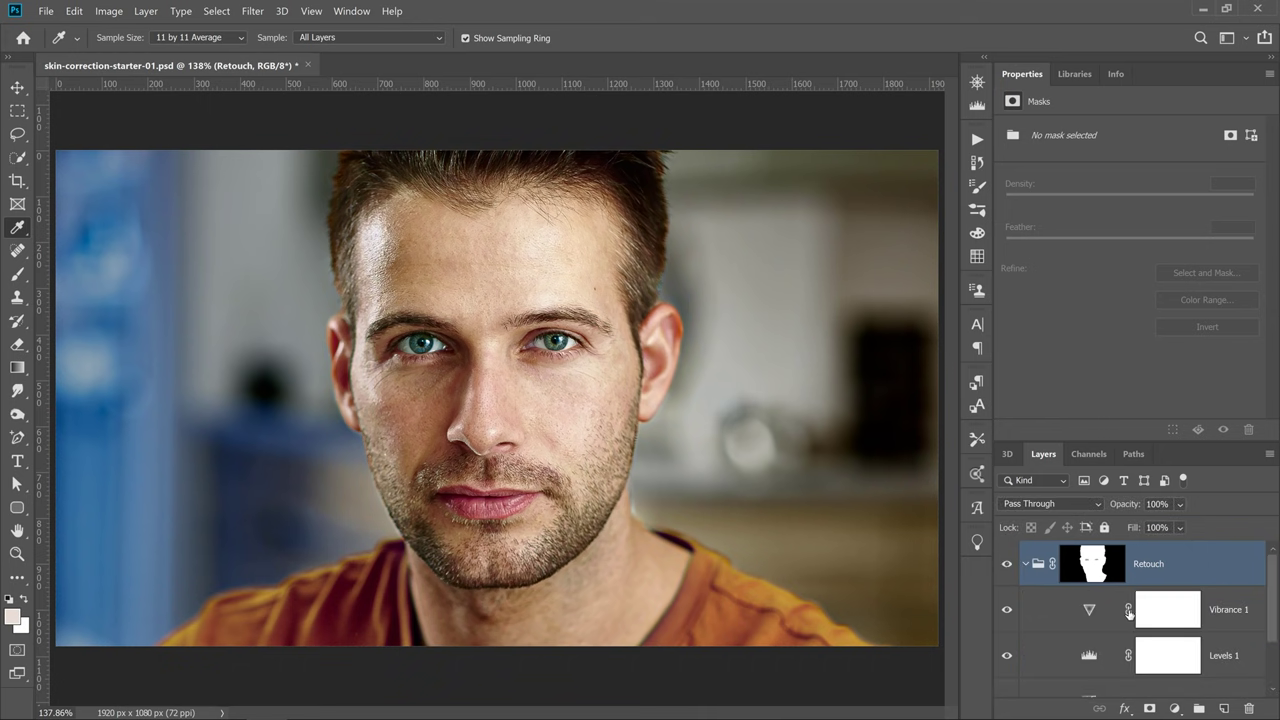
pyautogui.scroll(-2, 1114, 620)
pyautogui.click(1090, 628)
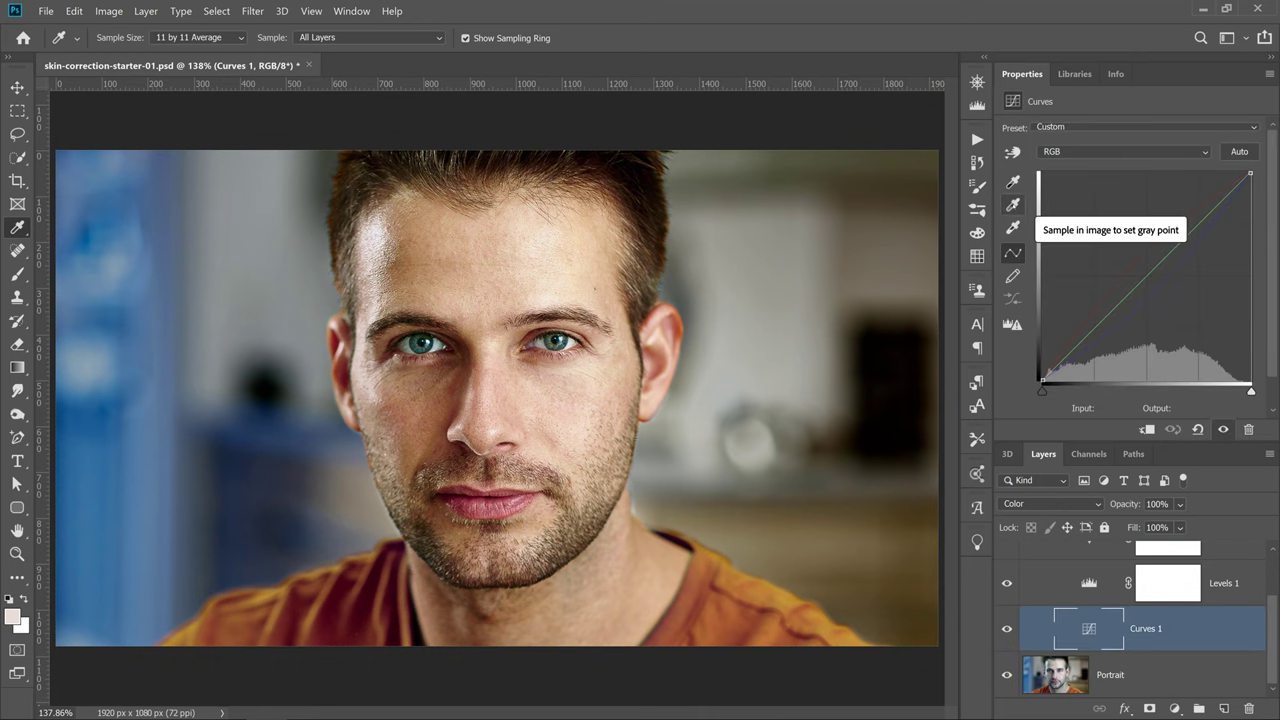
pyautogui.click(1013, 204)
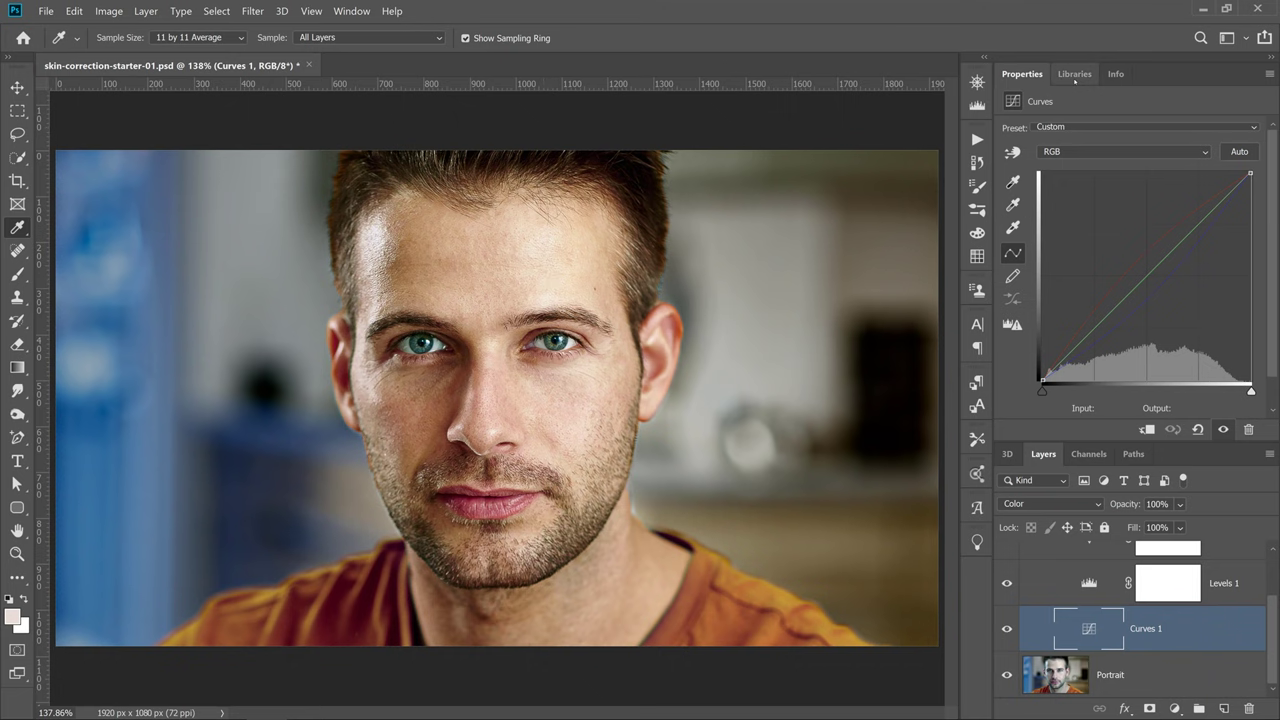
pyautogui.click(1074, 75)
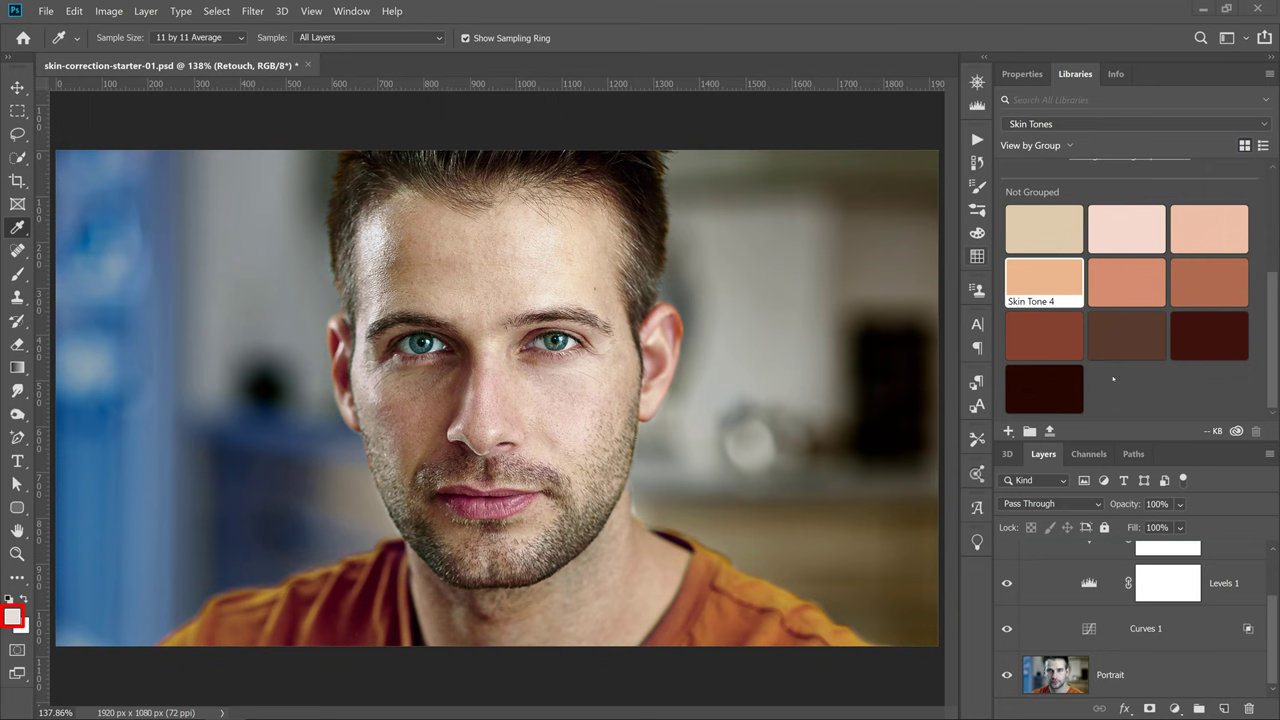
pyautogui.click(1012, 290)
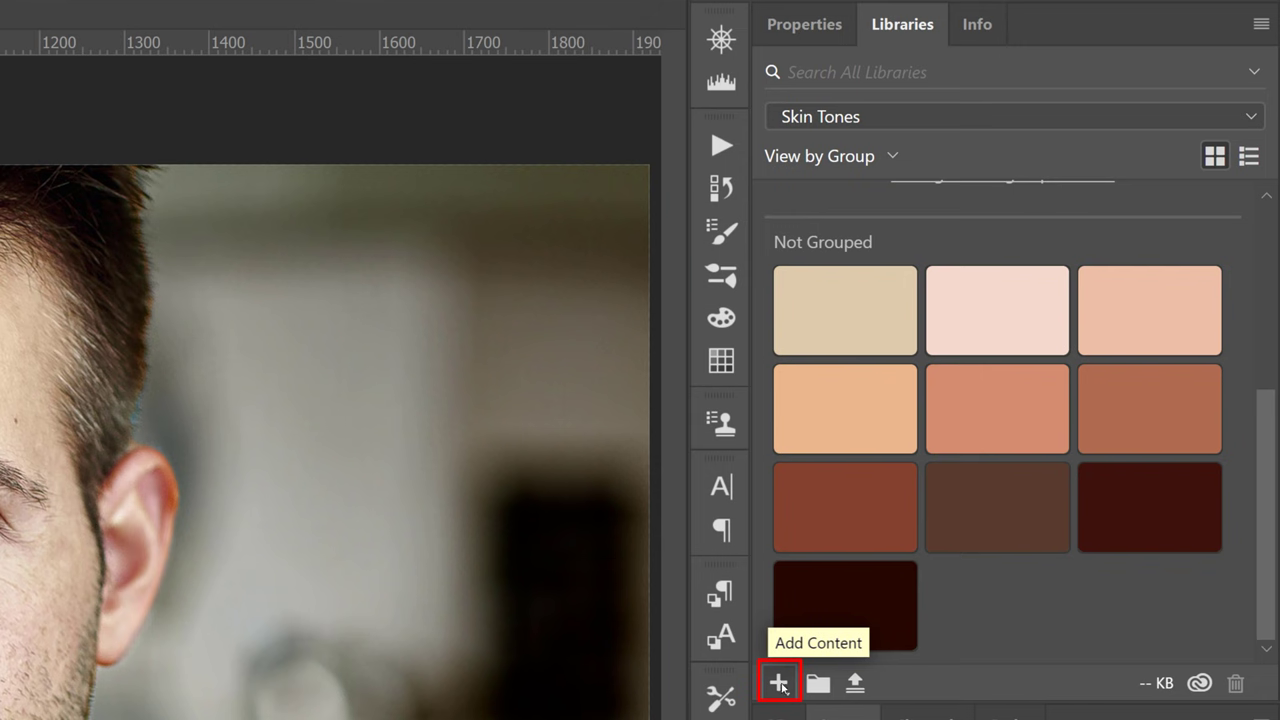
# Save the current foreground color as a swatch in the Skin Tones library and delete that swatch again.
pyautogui.click(781, 686)
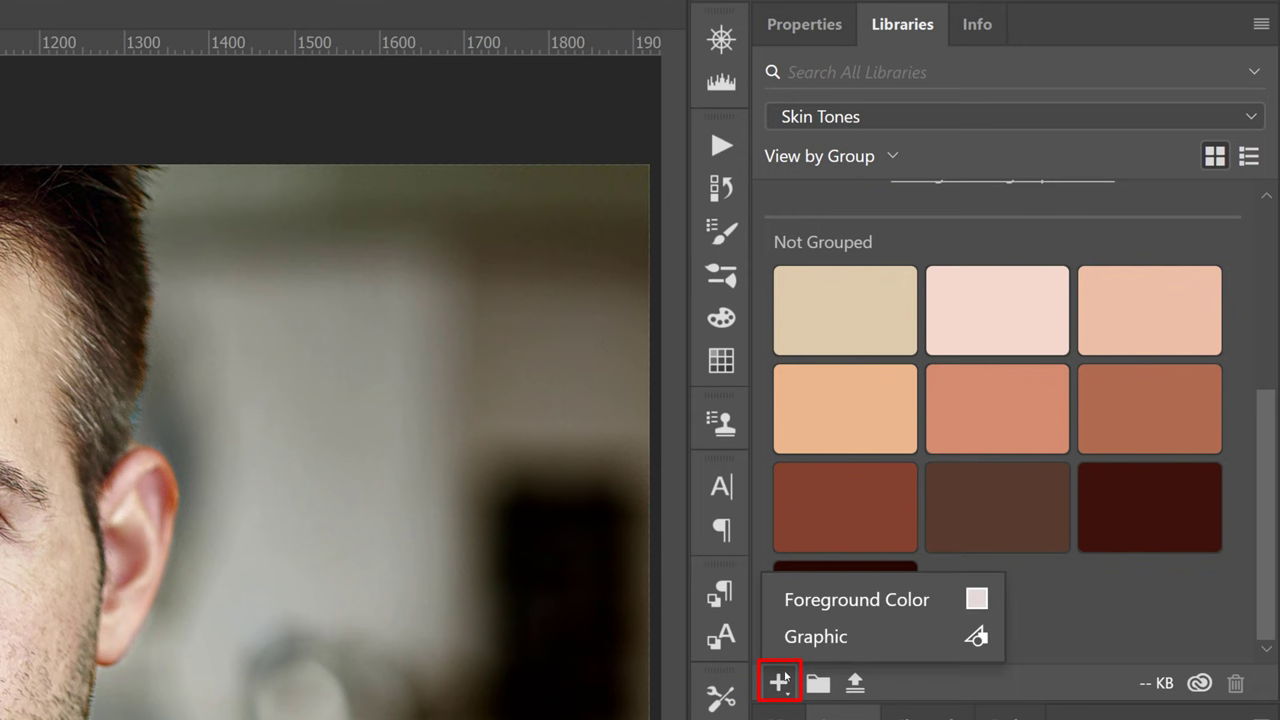
pyautogui.click(833, 602)
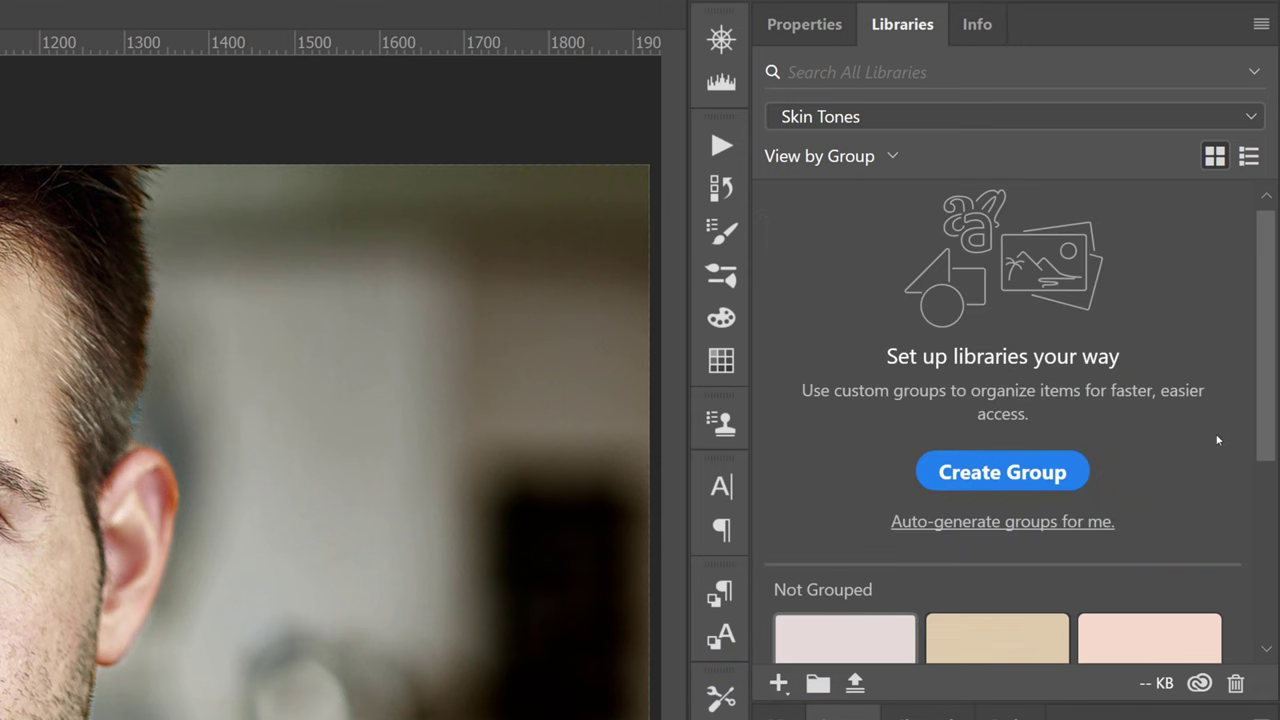
pyautogui.moveTo(1272, 391); pyautogui.dragTo(1275, 657)
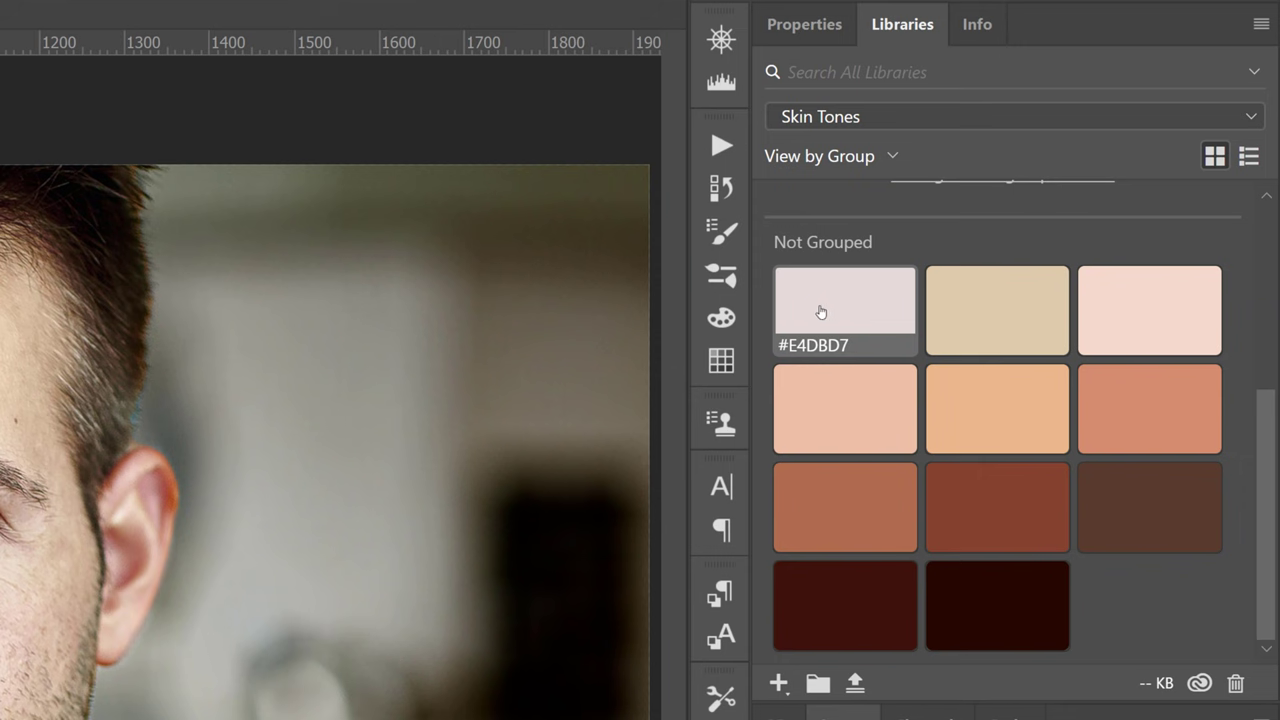
pyautogui.moveTo(823, 311); pyautogui.dragTo(1236, 683)
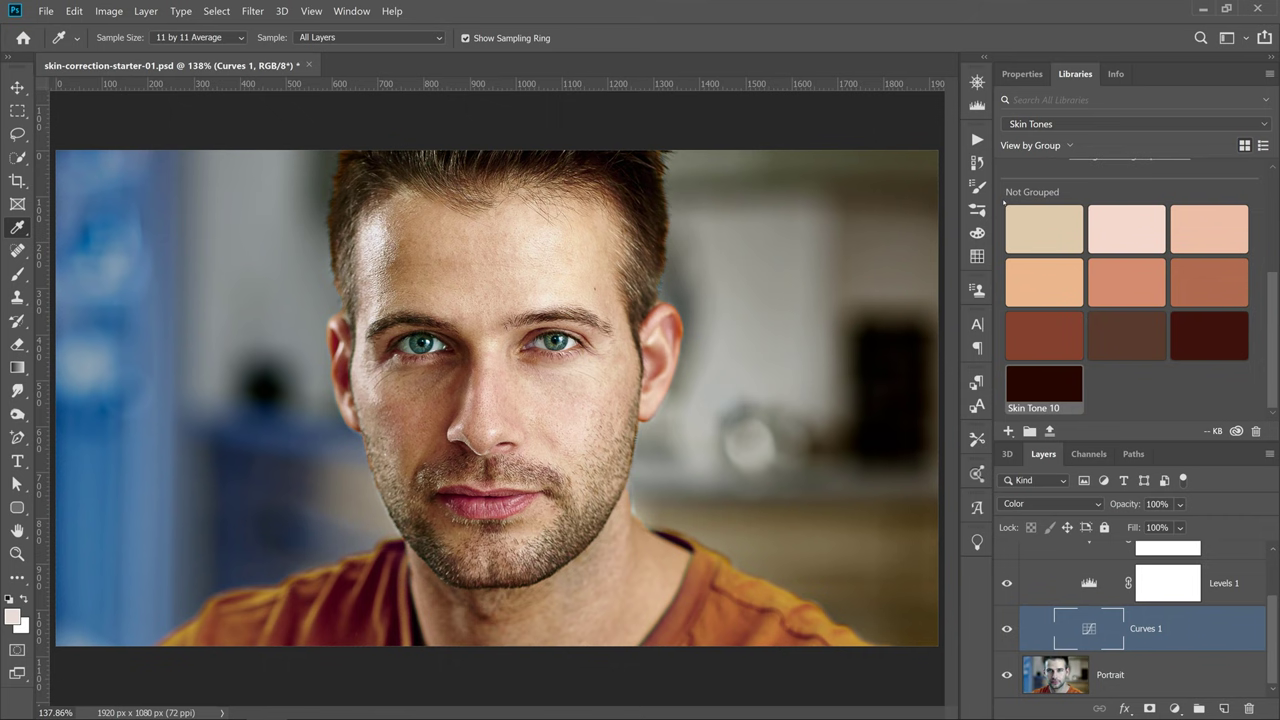
# Display the color information readouts for the portrait.
pyautogui.click(1106, 74)
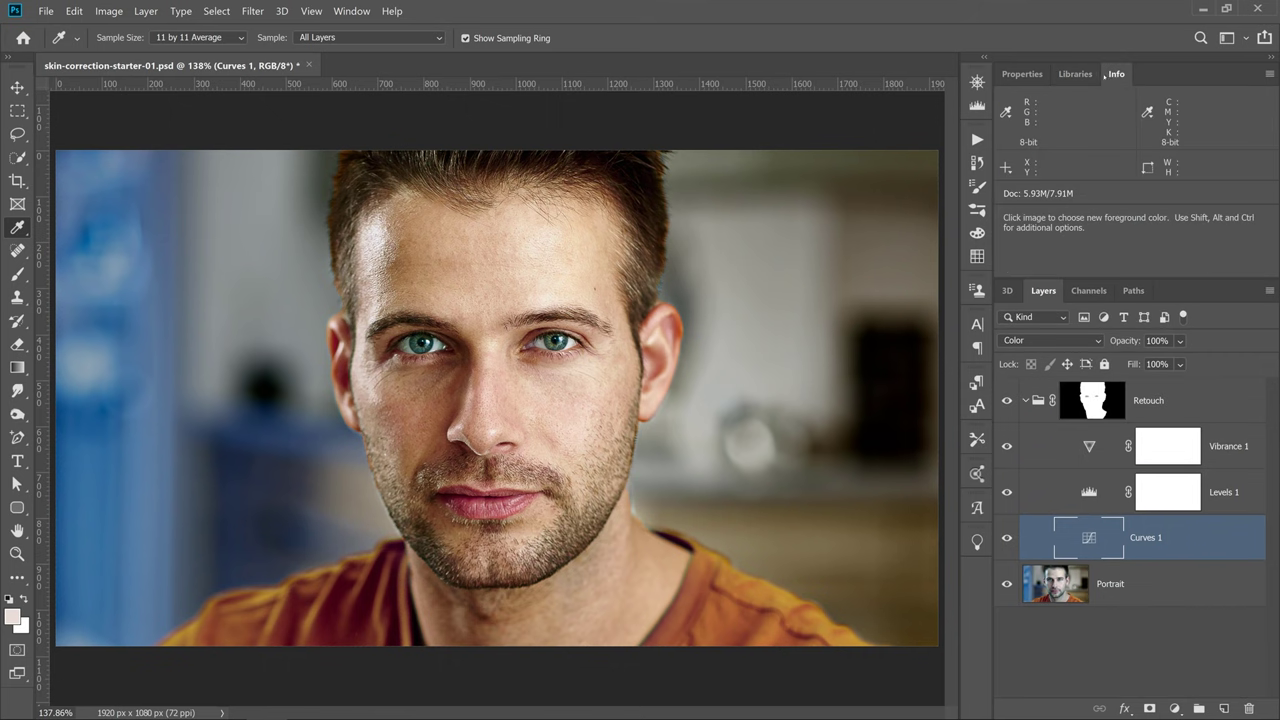